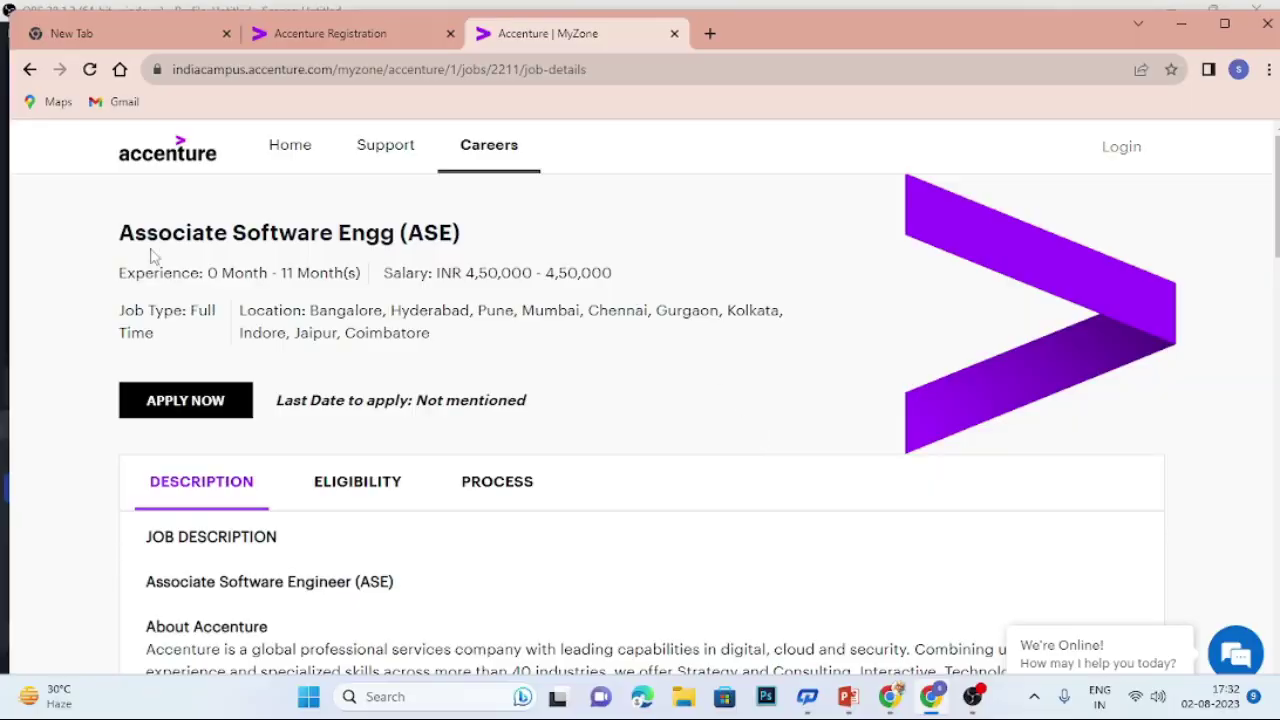
Read through the Associate Software Engg (ASE) job description down to its eligibility criteria.
{"action": "scroll", "coordinate": [296, 235], "scroll_direction": "down", "scroll_amount": 8}
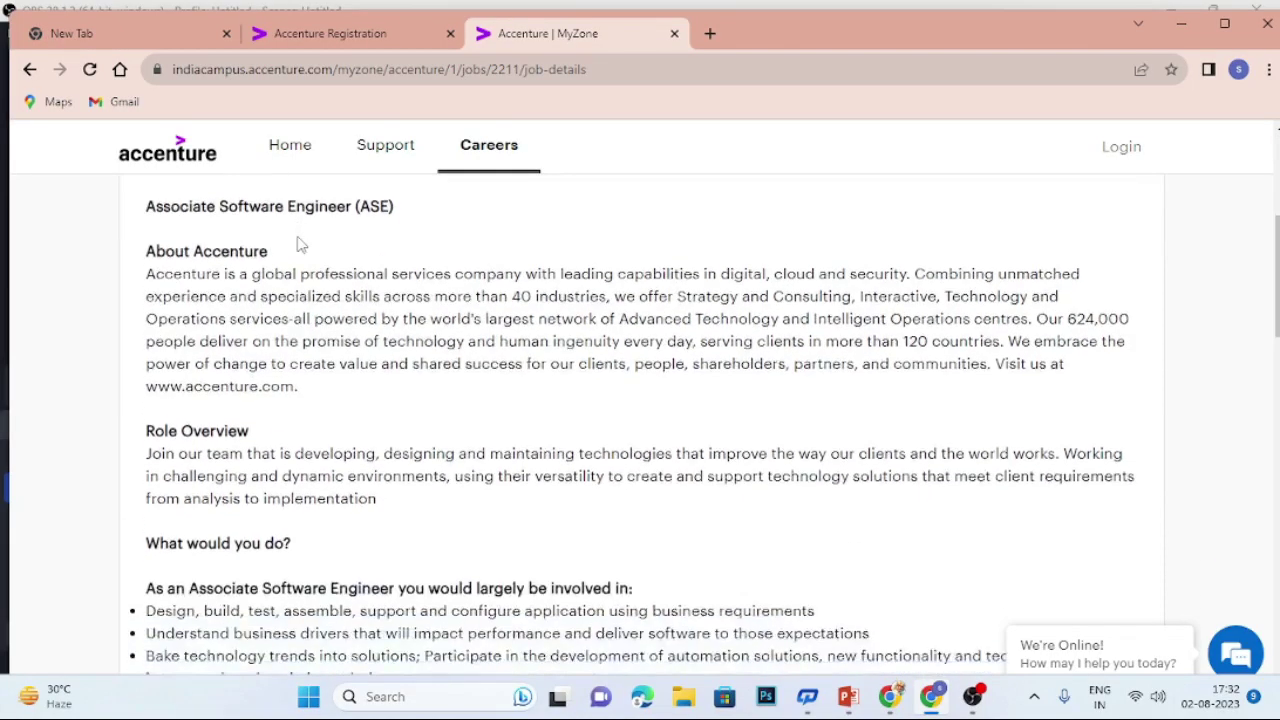
{"action": "scroll", "coordinate": [303, 259], "scroll_direction": "down", "scroll_amount": 5}
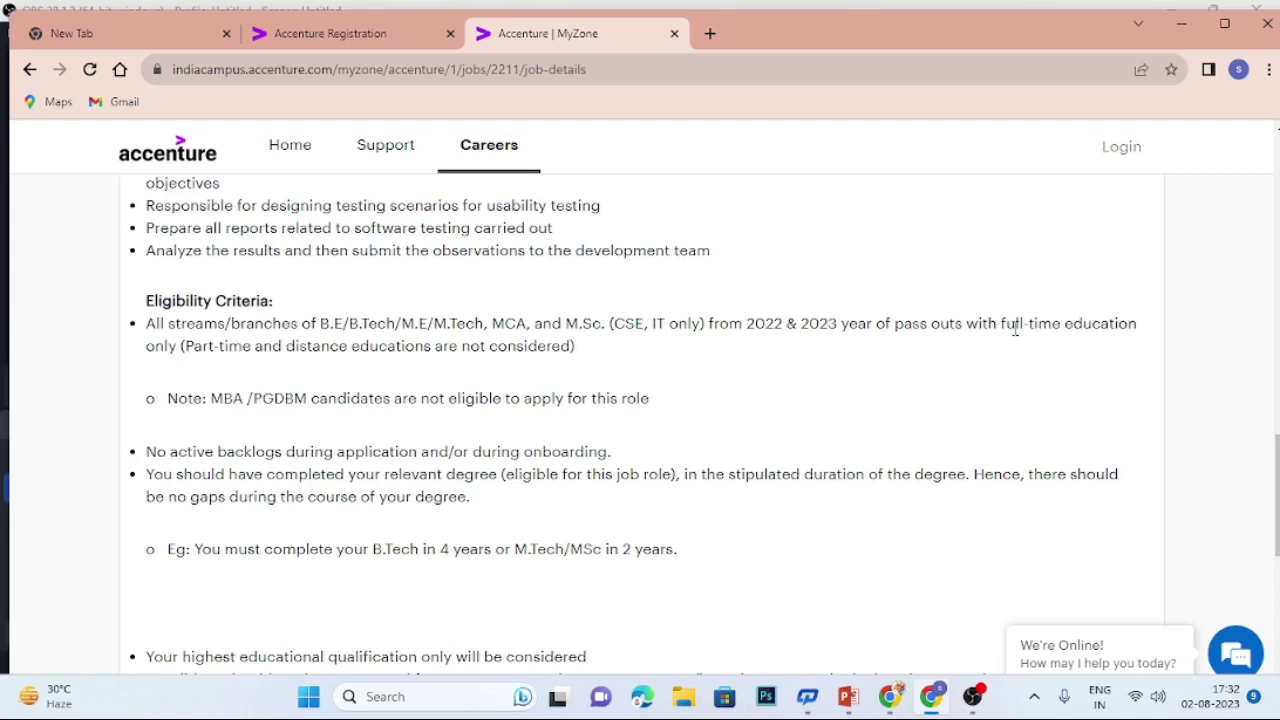
{"action": "scroll", "coordinate": [207, 355], "scroll_direction": "down", "scroll_amount": 1}
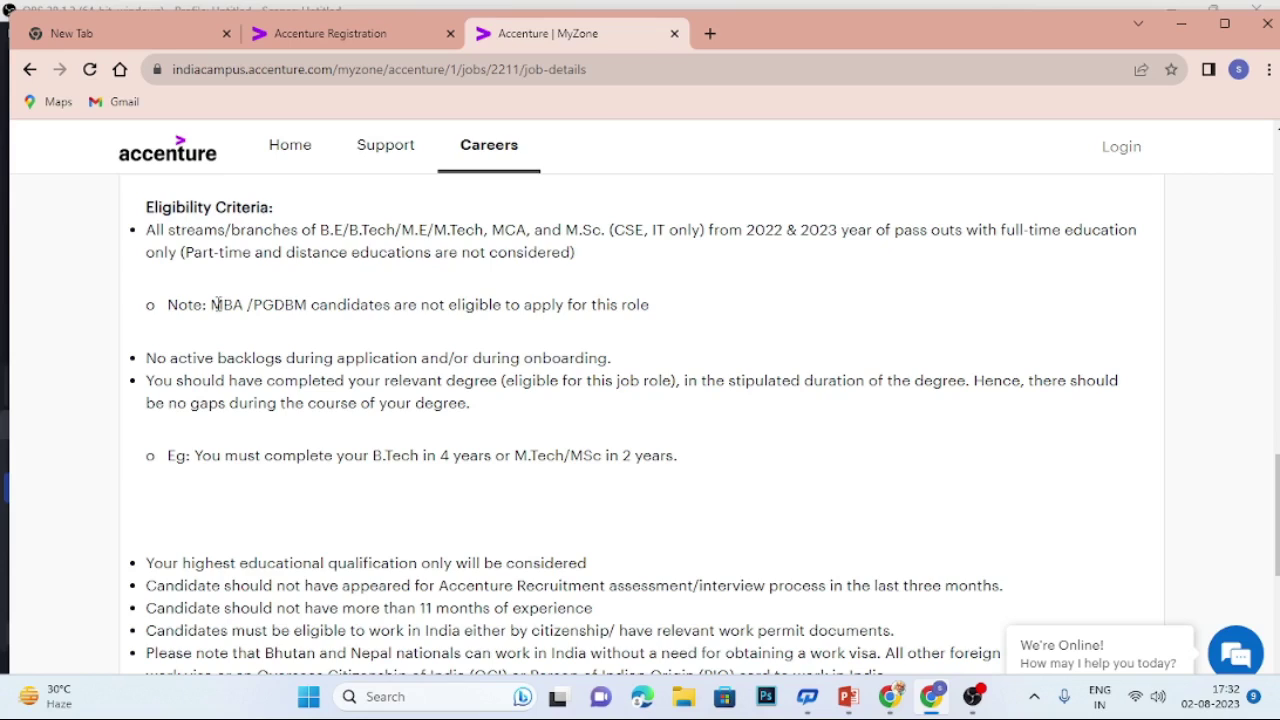
{"action": "scroll", "coordinate": [217, 304], "scroll_direction": "down", "scroll_amount": 2}
{"action": "scroll", "coordinate": [217, 304], "scroll_direction": "up", "scroll_amount": 1}
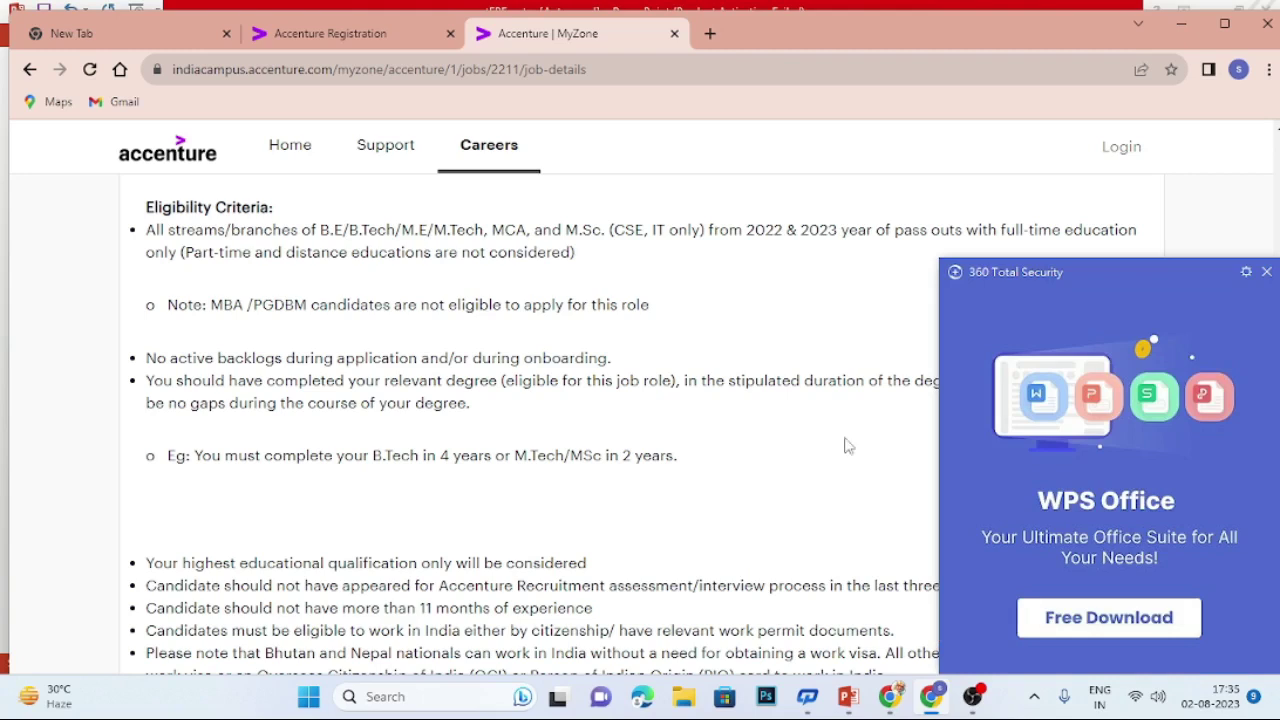
Dismiss the WPS Office advertisement and review the remaining eligibility criteria and skill requirements of the ASE job.
{"action": "left_click", "coordinate": [1266, 271]}
{"action": "scroll", "coordinate": [268, 560], "scroll_direction": "down", "scroll_amount": 1}
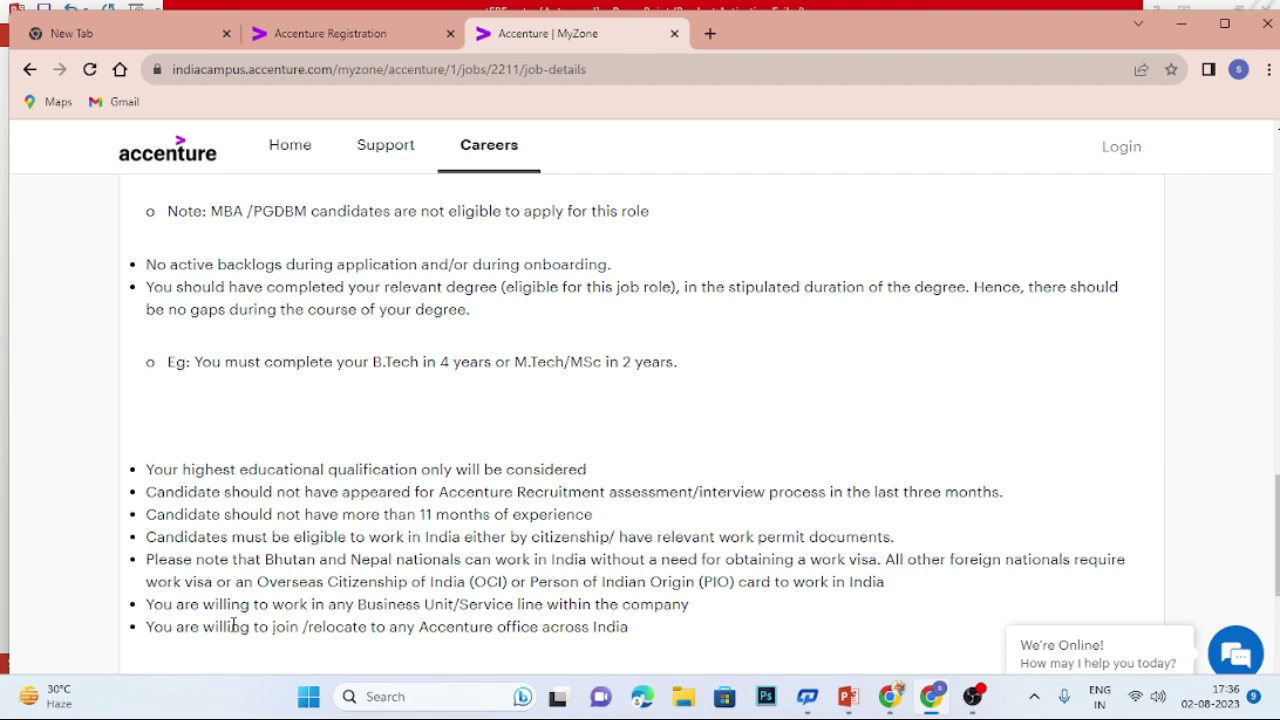
{"action": "scroll", "coordinate": [233, 625], "scroll_direction": "up", "scroll_amount": 7}
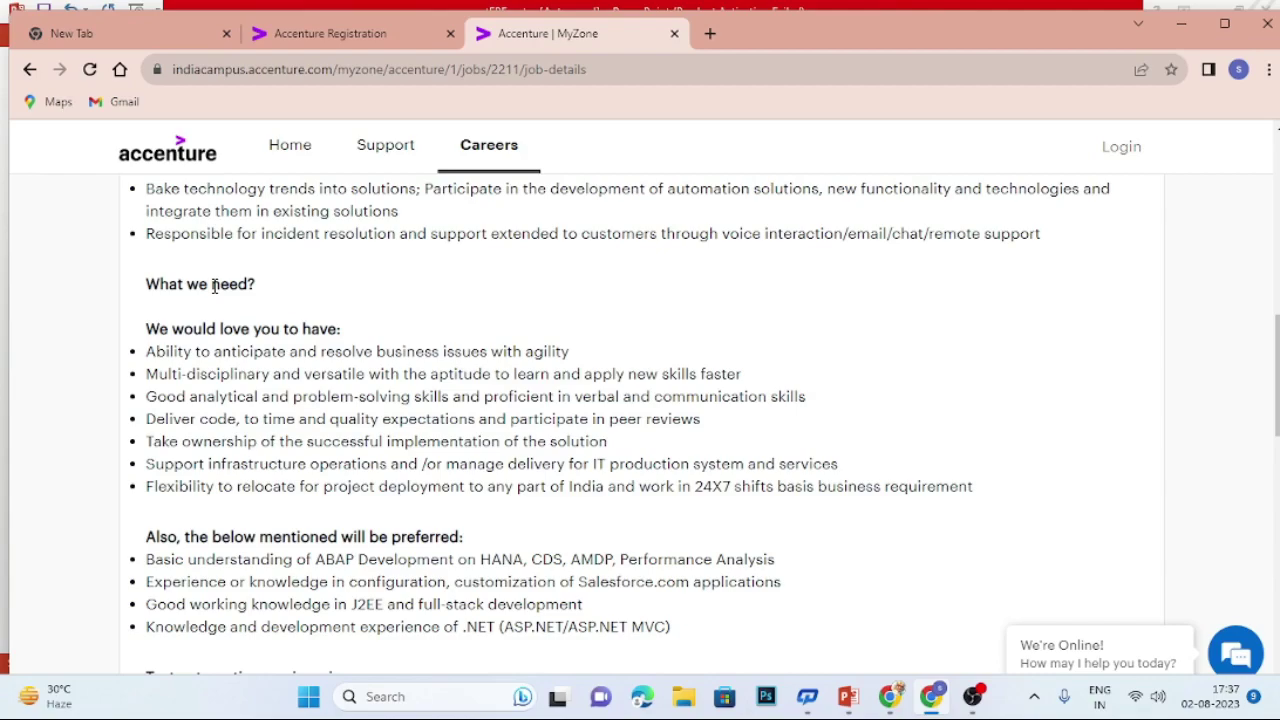
{"action": "scroll", "coordinate": [214, 287], "scroll_direction": "up", "scroll_amount": 1}
{"action": "scroll", "coordinate": [214, 287], "scroll_direction": "down", "scroll_amount": 10}
{"action": "scroll", "coordinate": [214, 287], "scroll_direction": "up", "scroll_amount": 10}
Open the selection process details of the ASE job and skim the mock, cognitive, coding and communication assessments.
{"action": "left_click", "coordinate": [500, 482]}
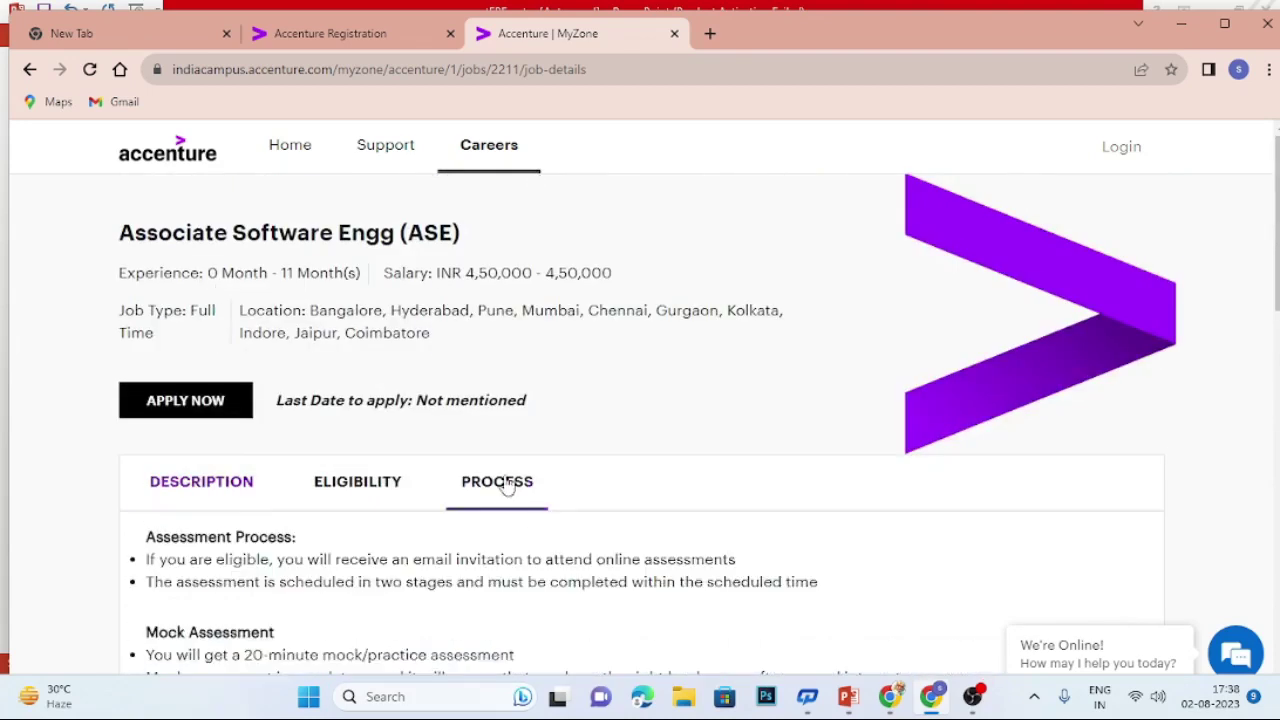
{"action": "scroll", "coordinate": [497, 478], "scroll_direction": "down", "scroll_amount": 2}
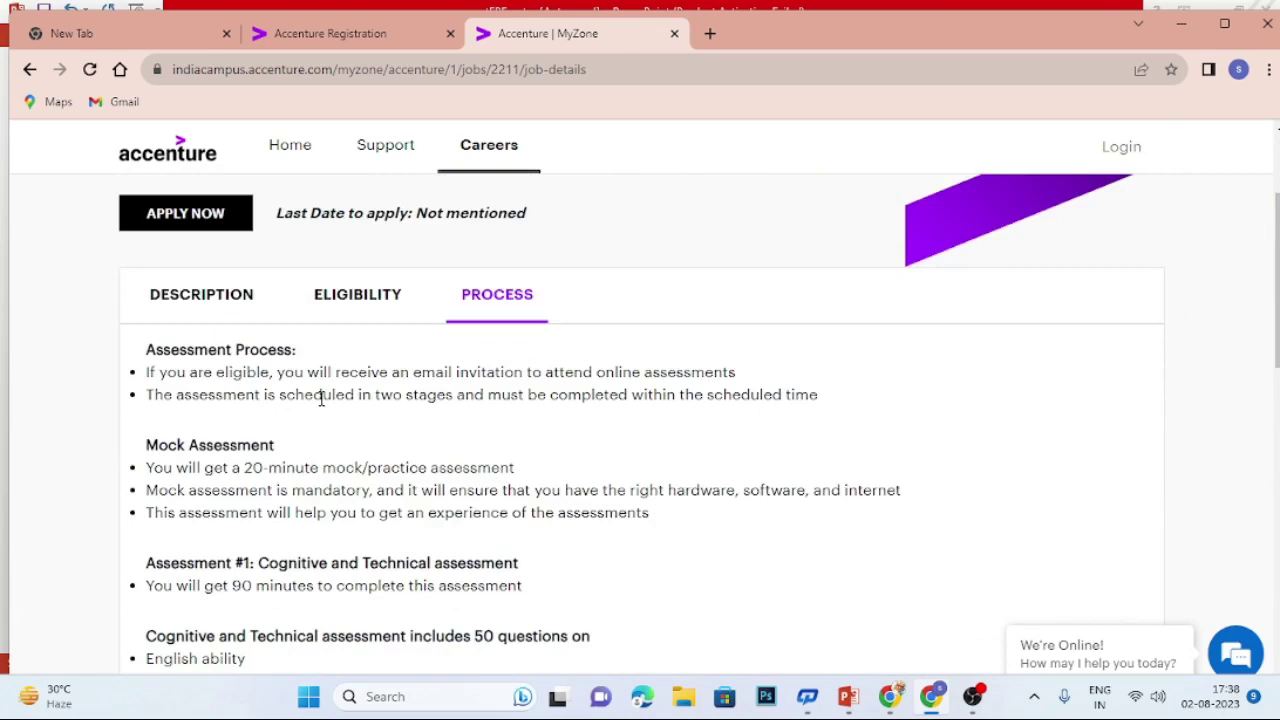
{"action": "scroll", "coordinate": [321, 398], "scroll_direction": "down", "scroll_amount": 3}
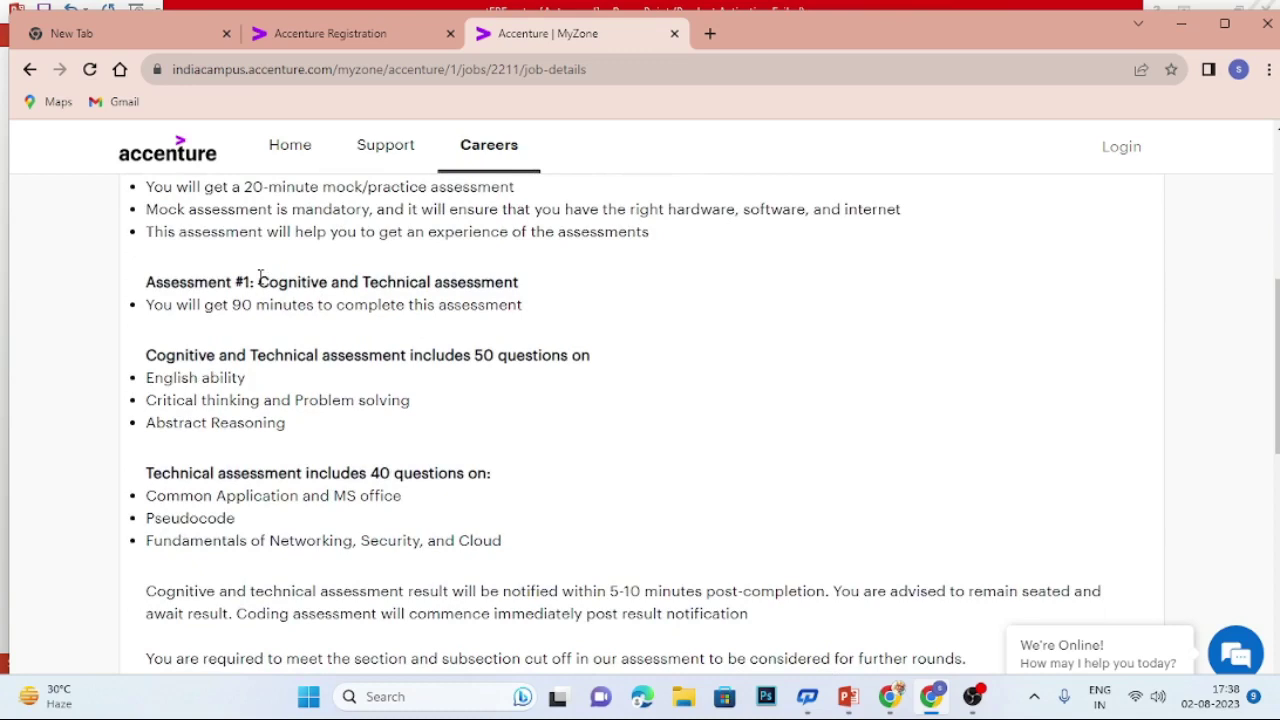
{"action": "left_click_drag", "start_coordinate": [260, 280], "coordinate": [372, 306]}
{"action": "scroll", "coordinate": [409, 380], "scroll_direction": "down", "scroll_amount": 6}
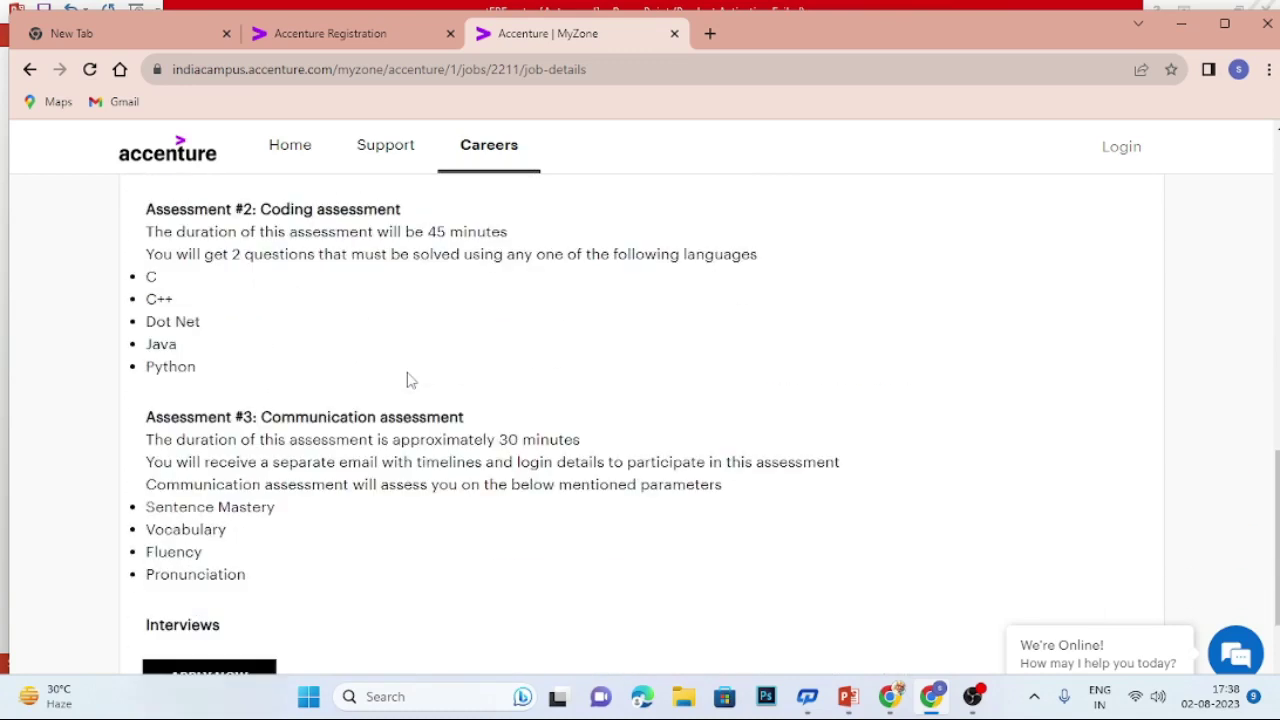
{"action": "scroll", "coordinate": [408, 378], "scroll_direction": "up", "scroll_amount": 5}
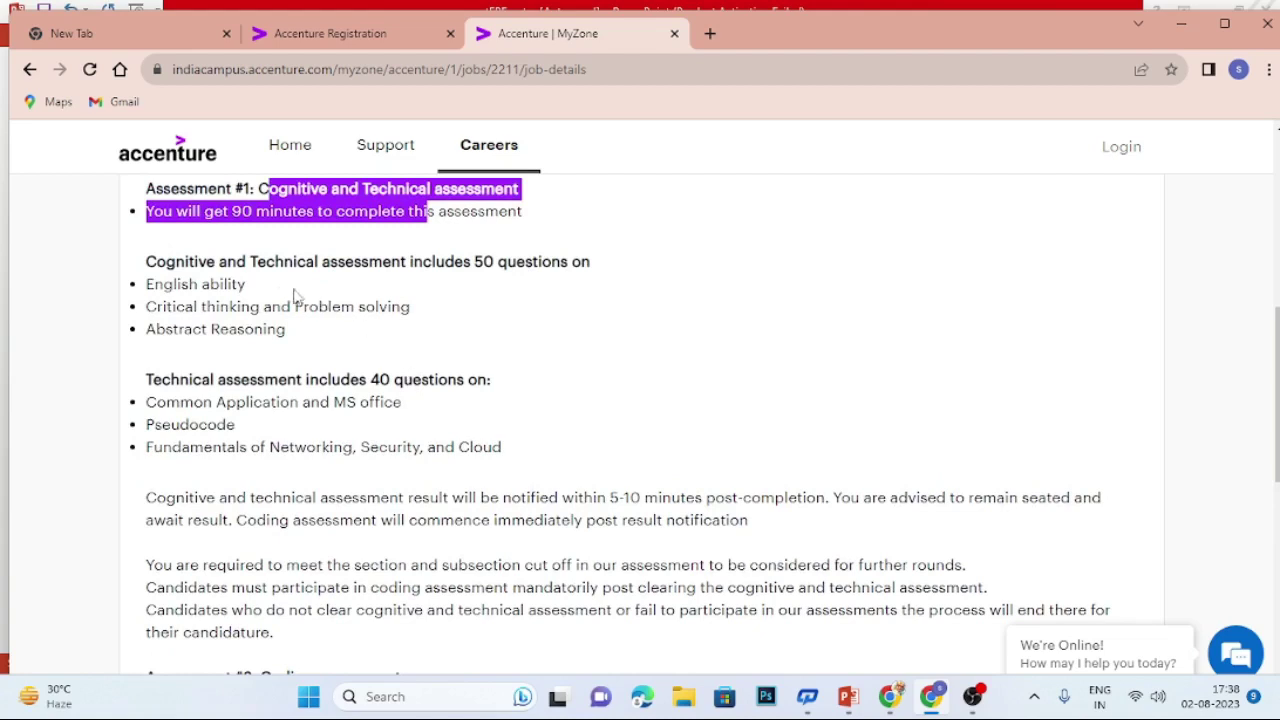
Highlight the cognitive assessment topics for reading, starting with English ability and then critical thinking.
{"action": "double_click", "coordinate": [176, 284]}
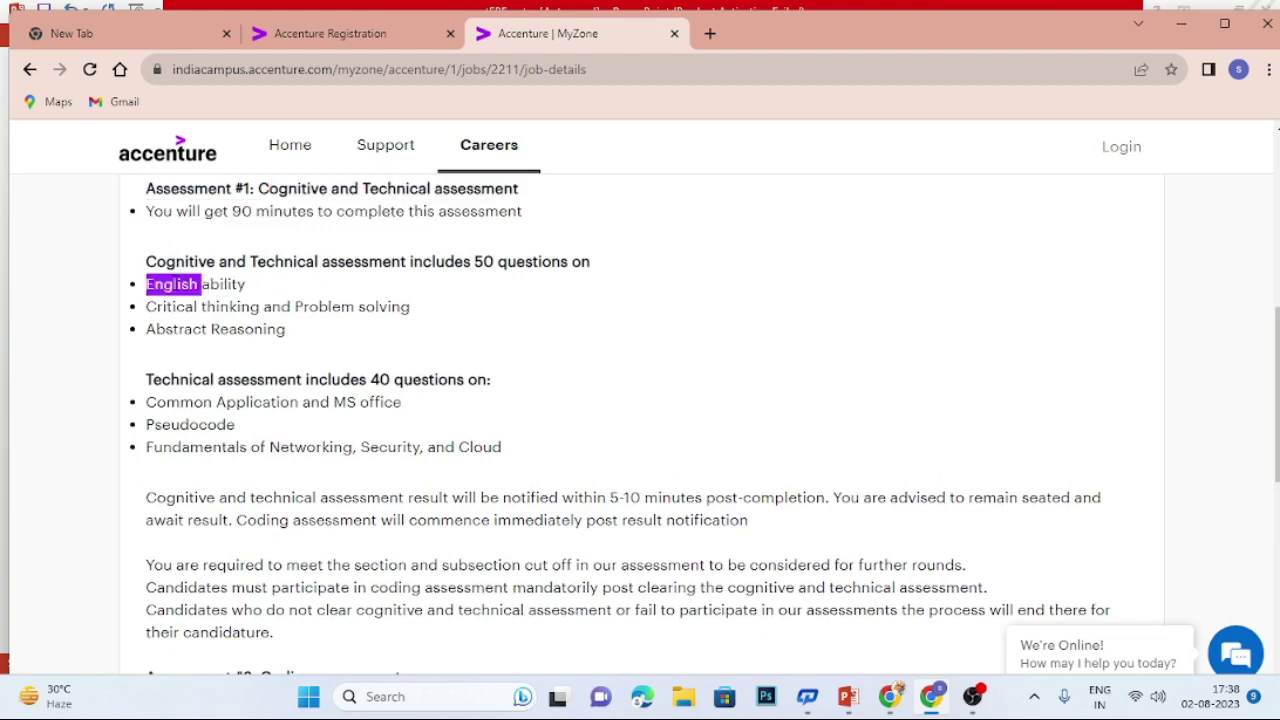
{"action": "triple_click", "coordinate": [176, 284]}
{"action": "double_click", "coordinate": [178, 306]}
{"action": "left_click", "coordinate": [188, 329]}
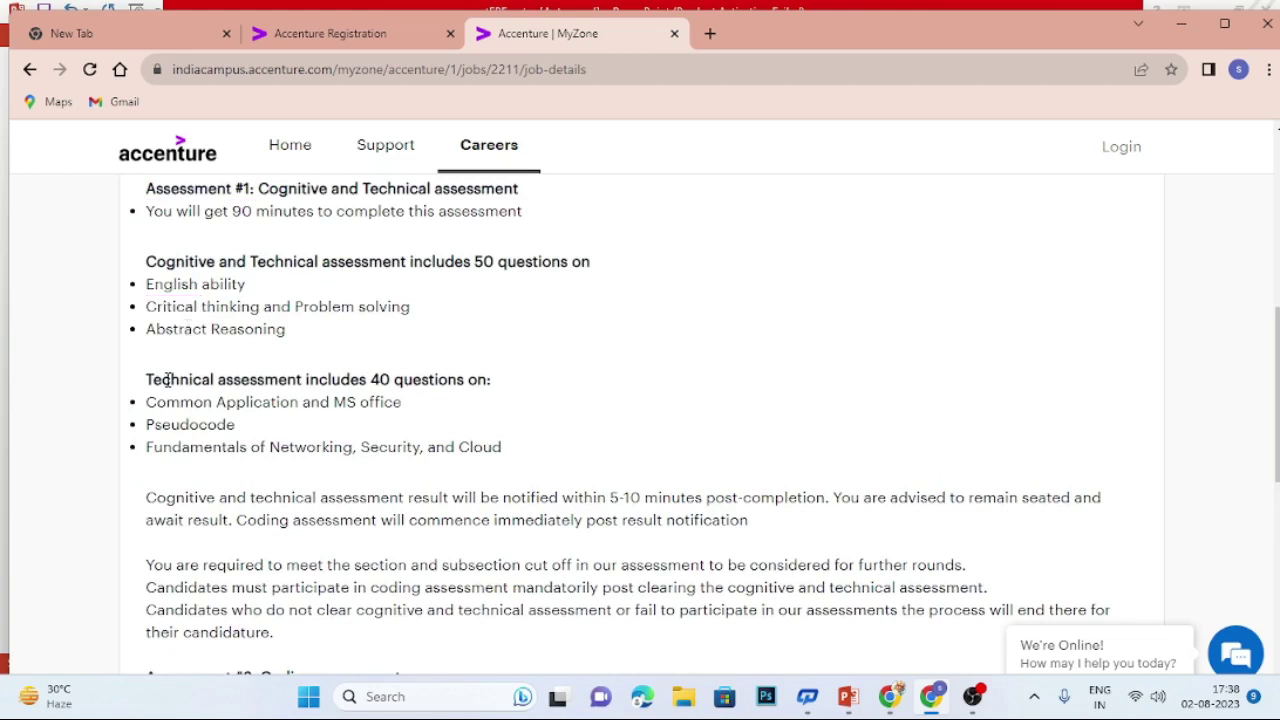
Highlight the technical assessment heading and its topics on MS Office, pseudocode, and networking, security and cloud fundamentals, then clear the selection.
{"action": "left_click_drag", "start_coordinate": [151, 379], "coordinate": [457, 379]}
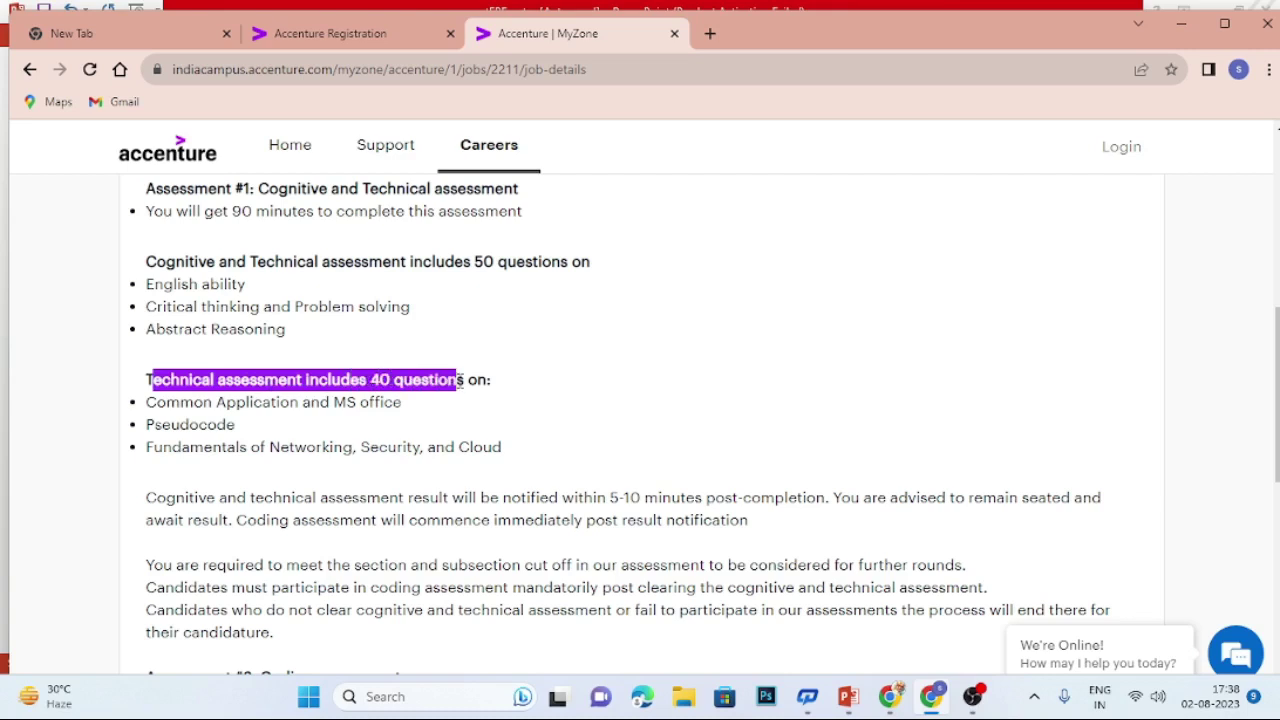
{"action": "triple_click", "coordinate": [184, 402]}
{"action": "left_click", "coordinate": [178, 424]}
{"action": "double_click", "coordinate": [178, 424]}
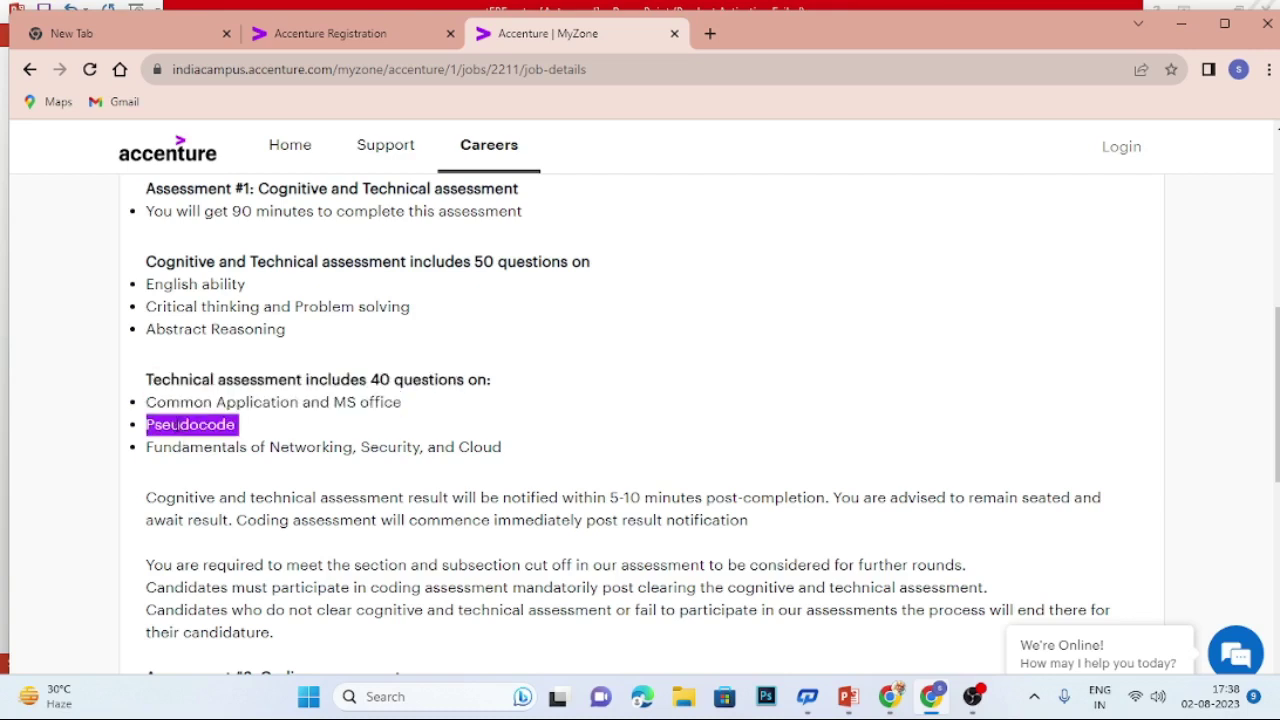
{"action": "double_click", "coordinate": [184, 449]}
{"action": "triple_click", "coordinate": [203, 450]}
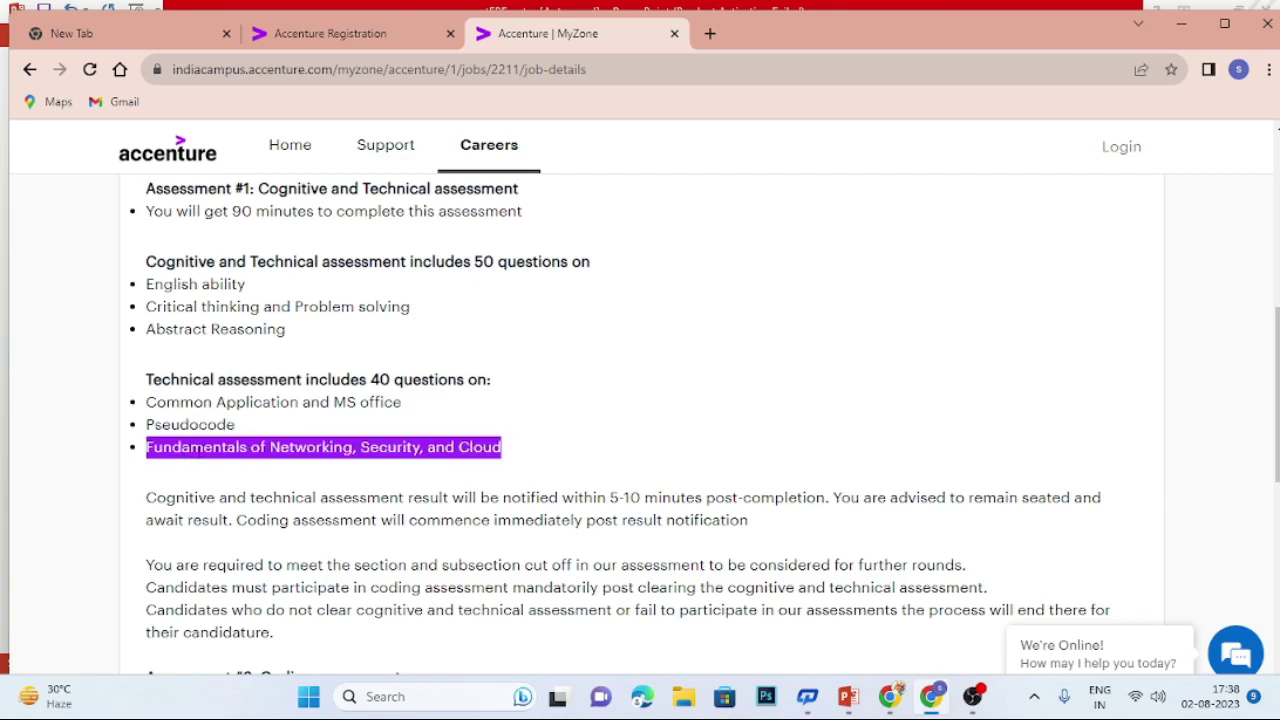
{"action": "scroll", "coordinate": [406, 465], "scroll_direction": "down", "scroll_amount": 1}
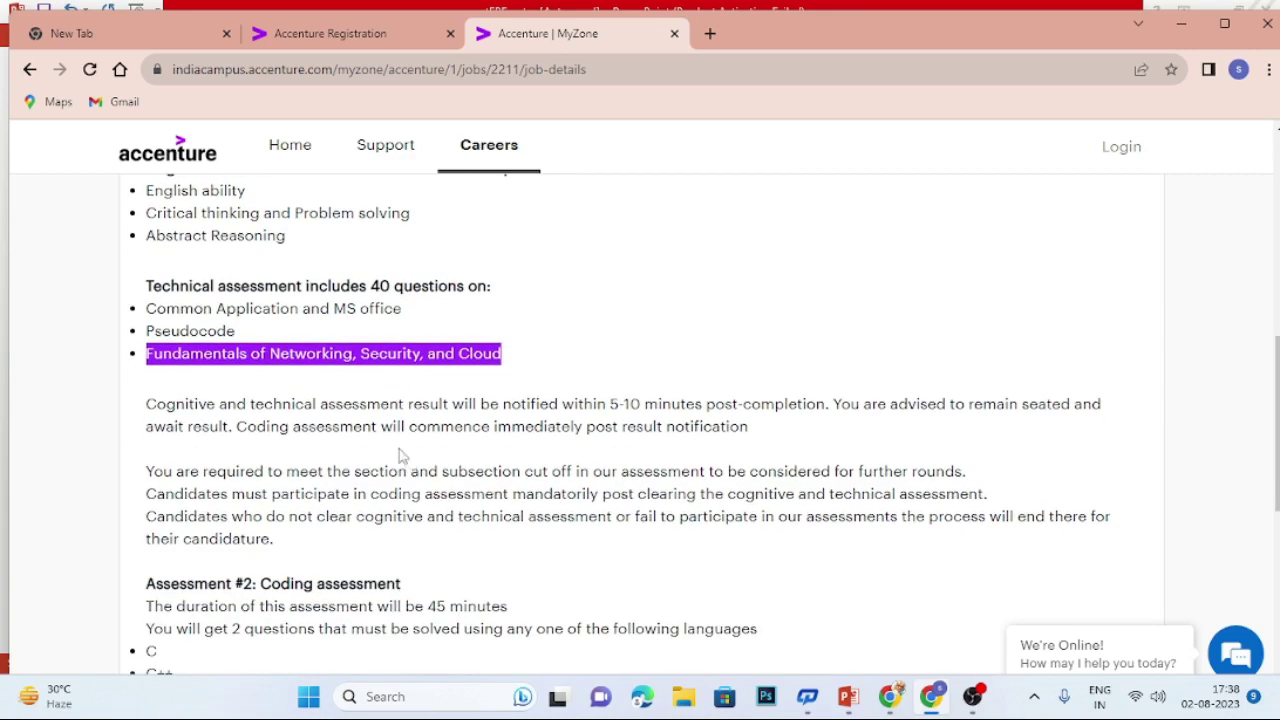
{"action": "left_click", "coordinate": [300, 356]}
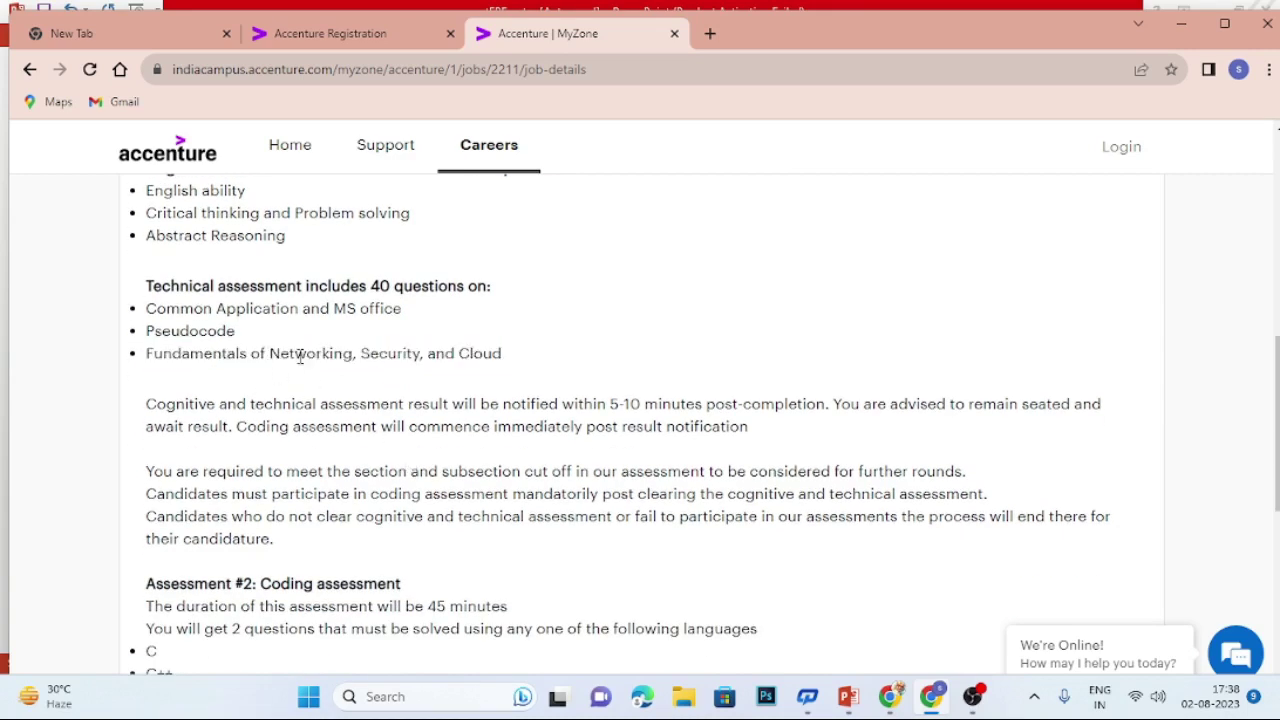
Examine the cut-off rules, the coding assessment languages and the communication assessment parameters, highlighting the word Communication in its heading.
{"action": "scroll", "coordinate": [300, 358], "scroll_direction": "down", "scroll_amount": 1}
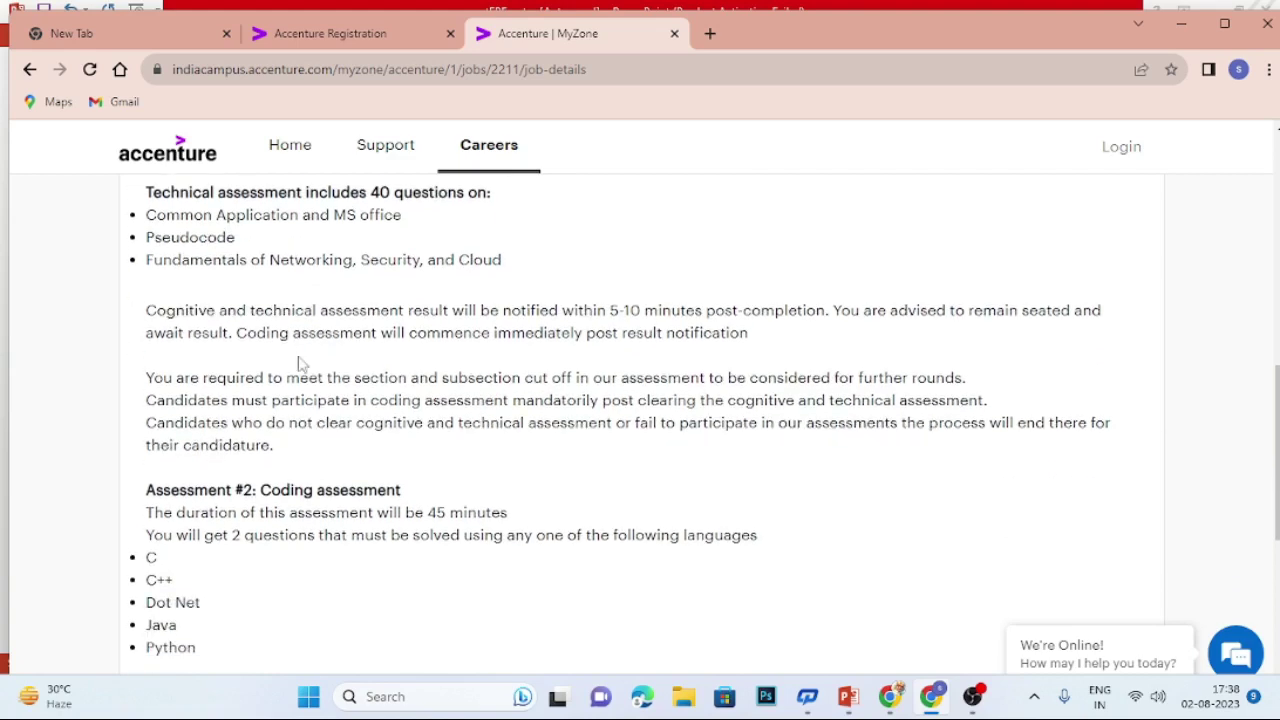
{"action": "scroll", "coordinate": [300, 365], "scroll_direction": "up", "scroll_amount": 2}
{"action": "scroll", "coordinate": [300, 365], "scroll_direction": "down", "scroll_amount": 2}
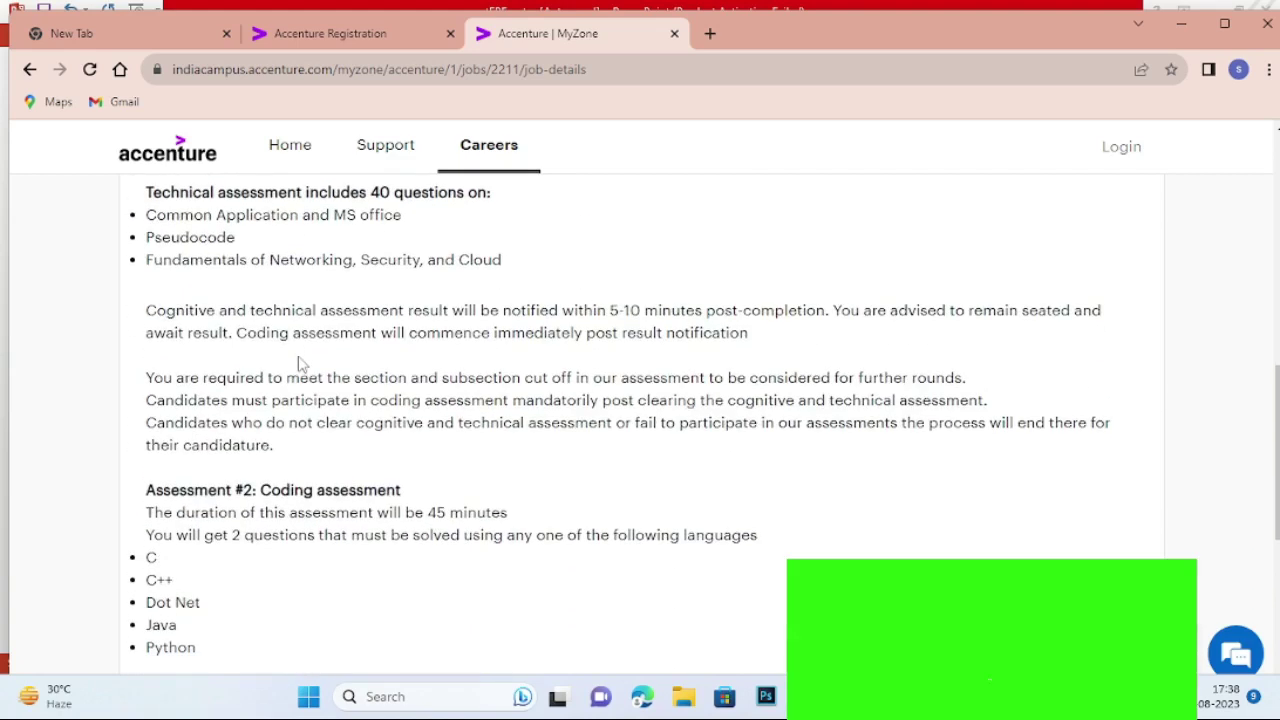
{"action": "scroll", "coordinate": [300, 365], "scroll_direction": "down", "scroll_amount": 1}
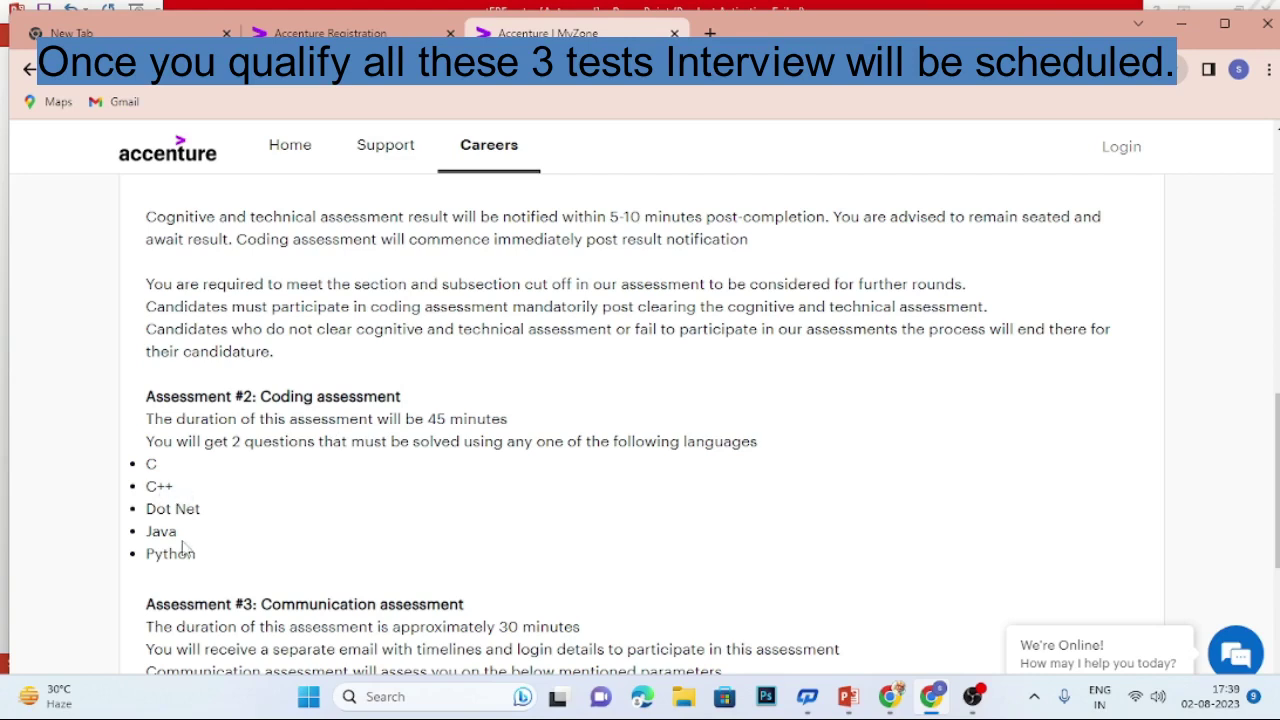
{"action": "scroll", "coordinate": [205, 552], "scroll_direction": "down", "scroll_amount": 2}
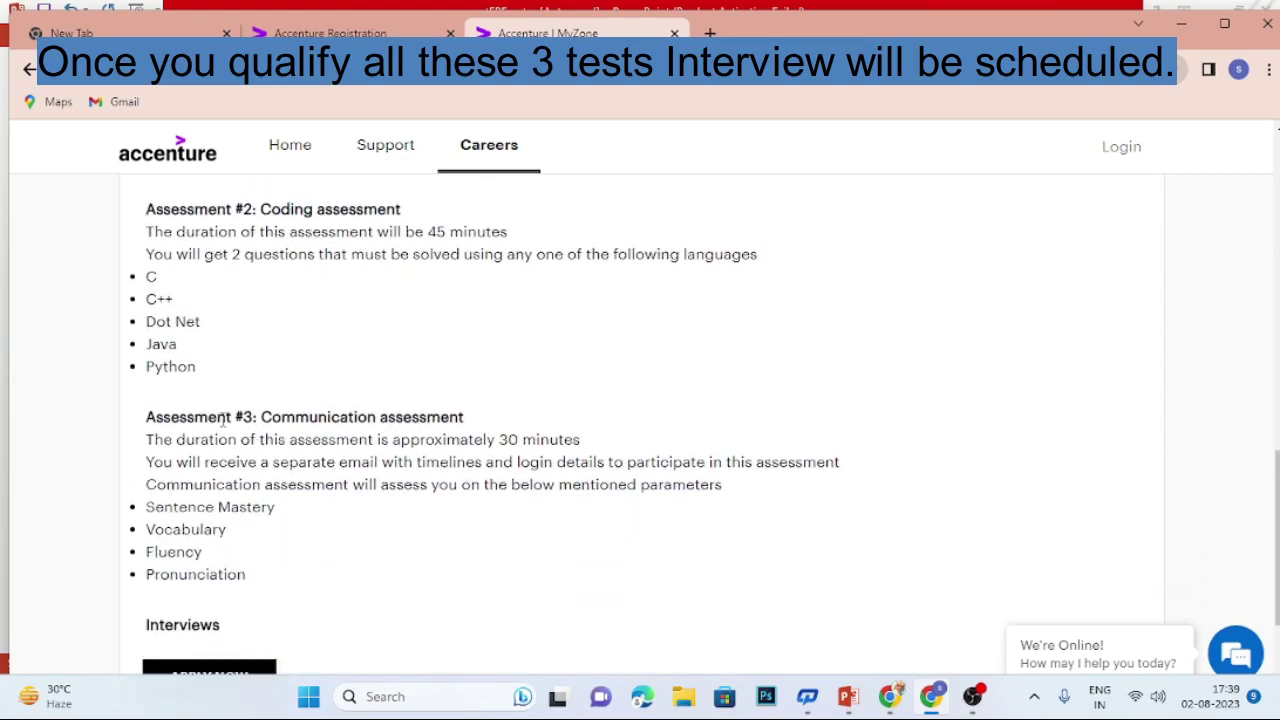
{"action": "left_click_drag", "start_coordinate": [262, 416], "coordinate": [273, 417]}
{"action": "double_click", "coordinate": [313, 417]}
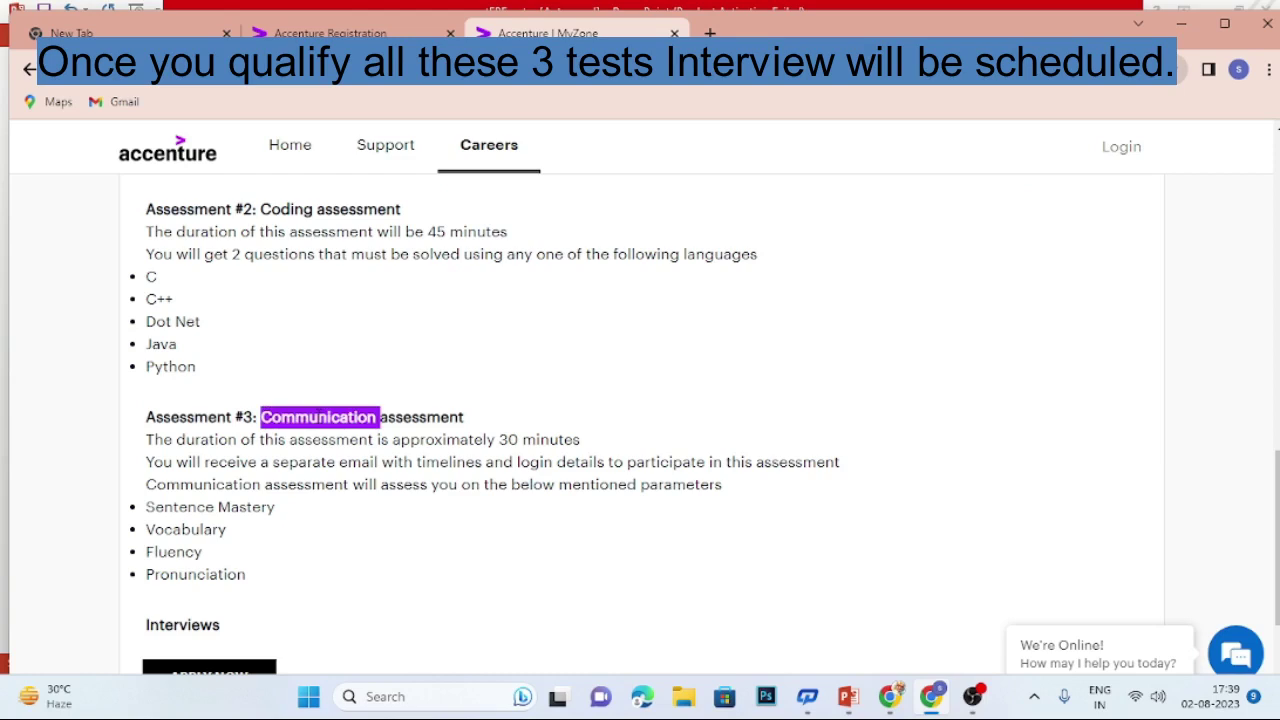
{"action": "scroll", "coordinate": [318, 424], "scroll_direction": "down", "scroll_amount": 1}
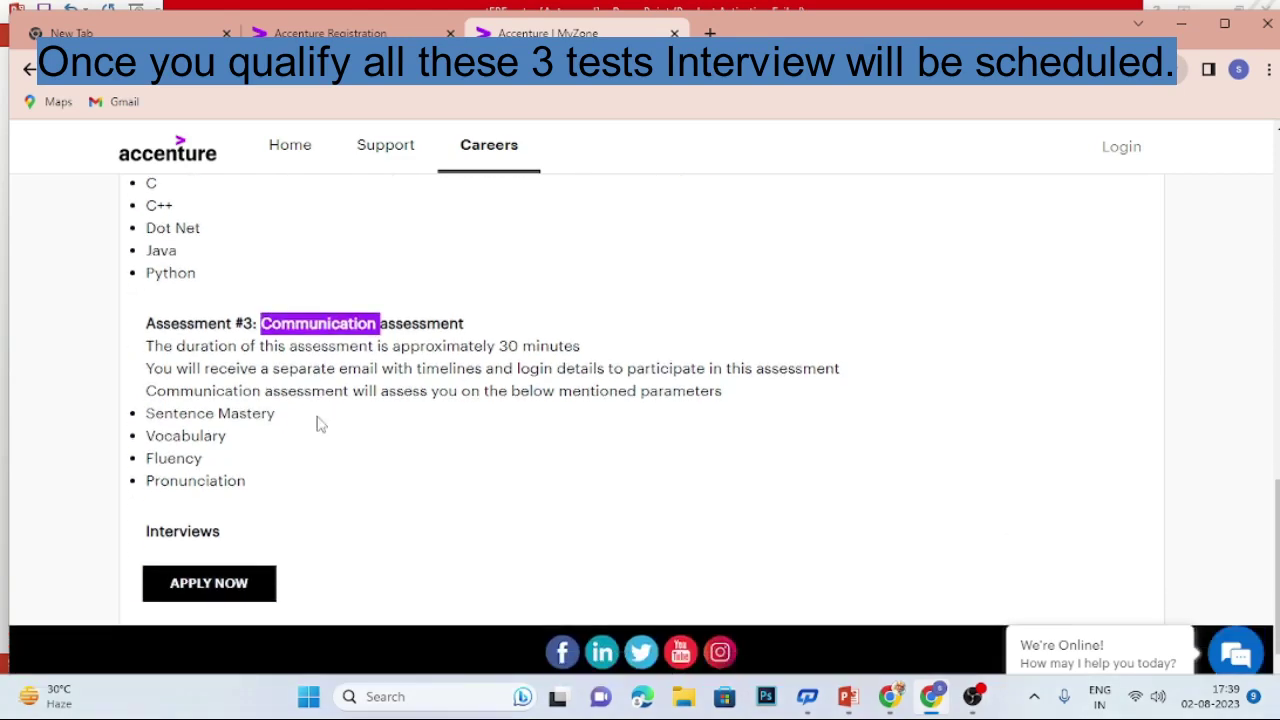
{"action": "left_click", "coordinate": [327, 338]}
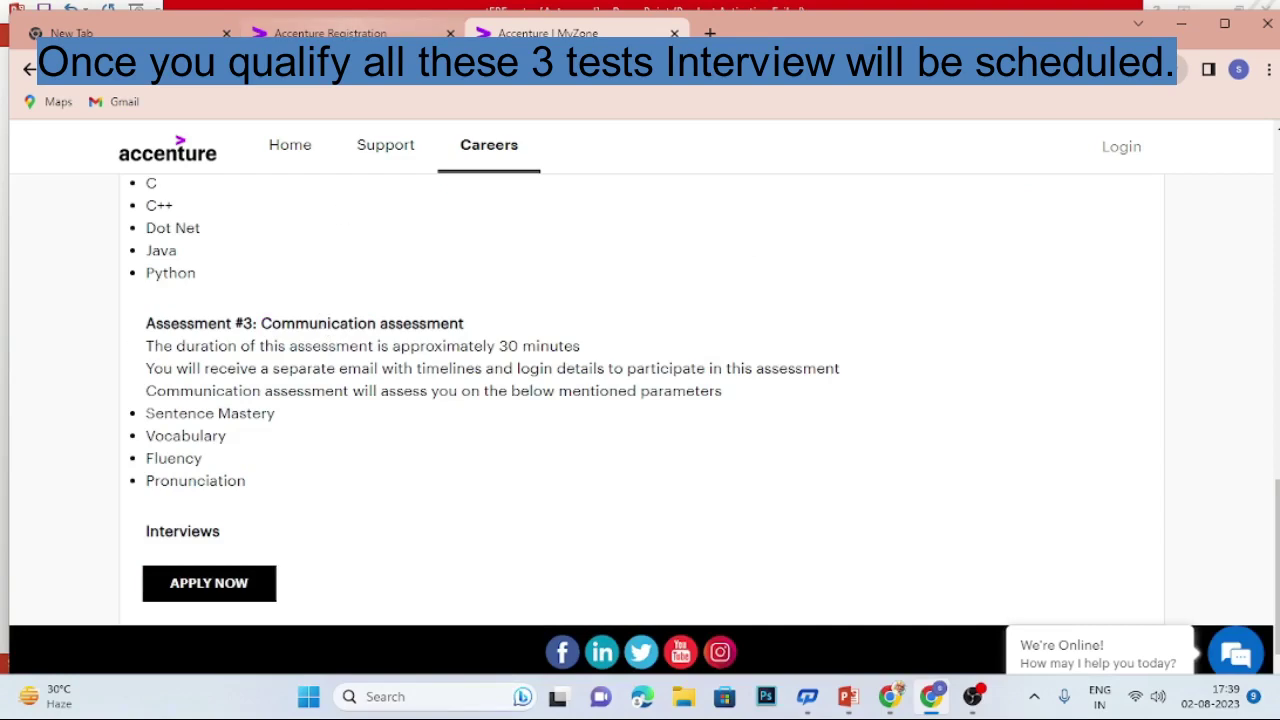
{"action": "scroll", "coordinate": [352, 365], "scroll_direction": "up", "scroll_amount": 2}
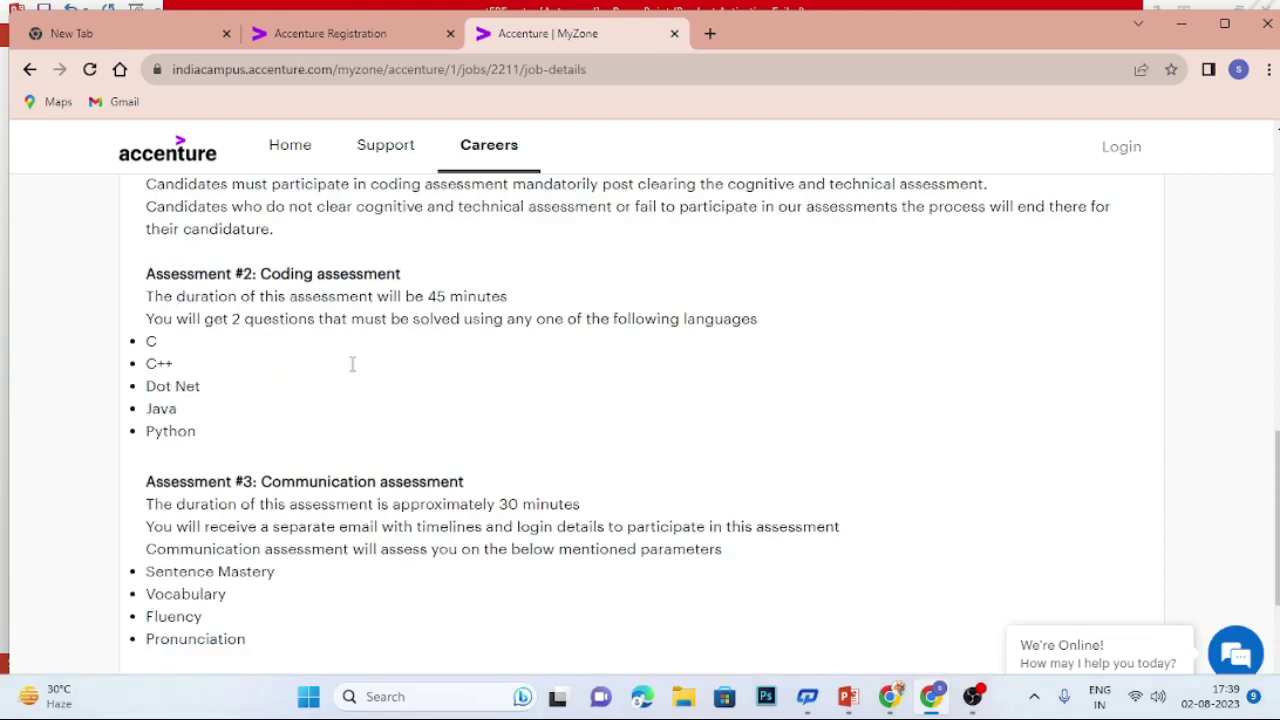
Switch from the ASE job details to the already open Accenture registration form and go to its beginning.
{"action": "scroll", "coordinate": [352, 365], "scroll_direction": "up", "scroll_amount": 9}
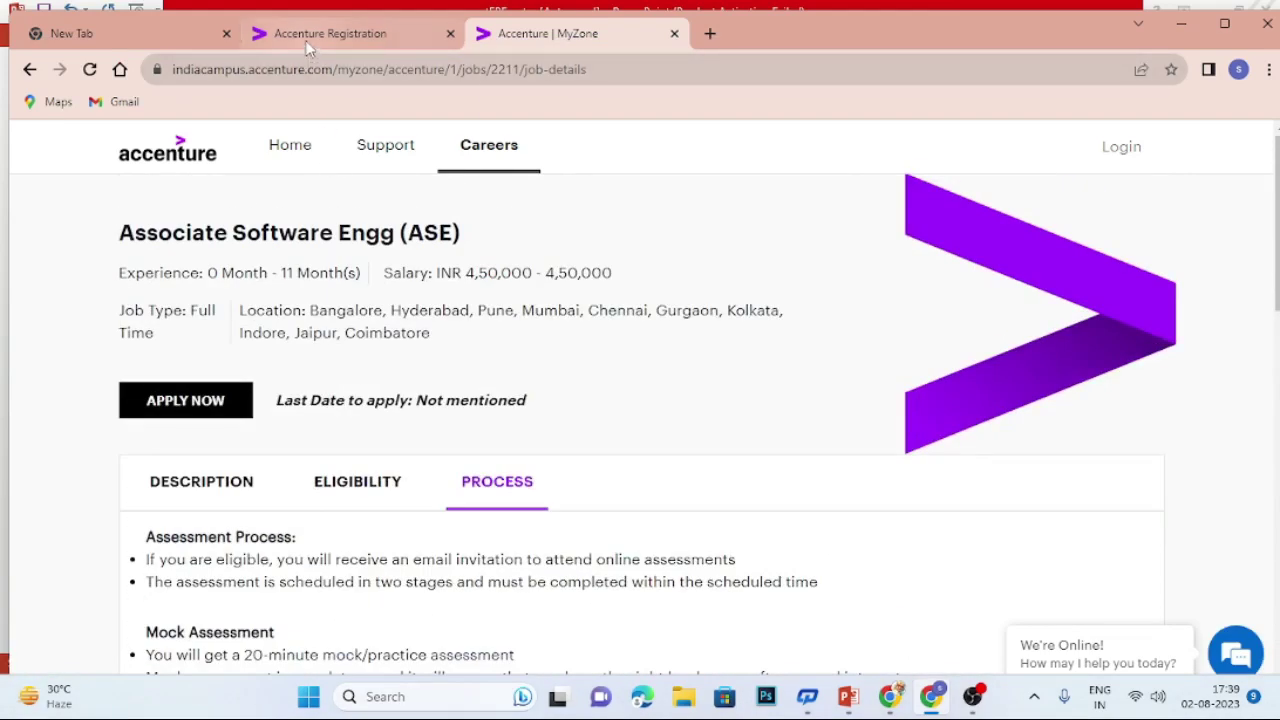
{"action": "mouse_move", "coordinate": [309, 47]}
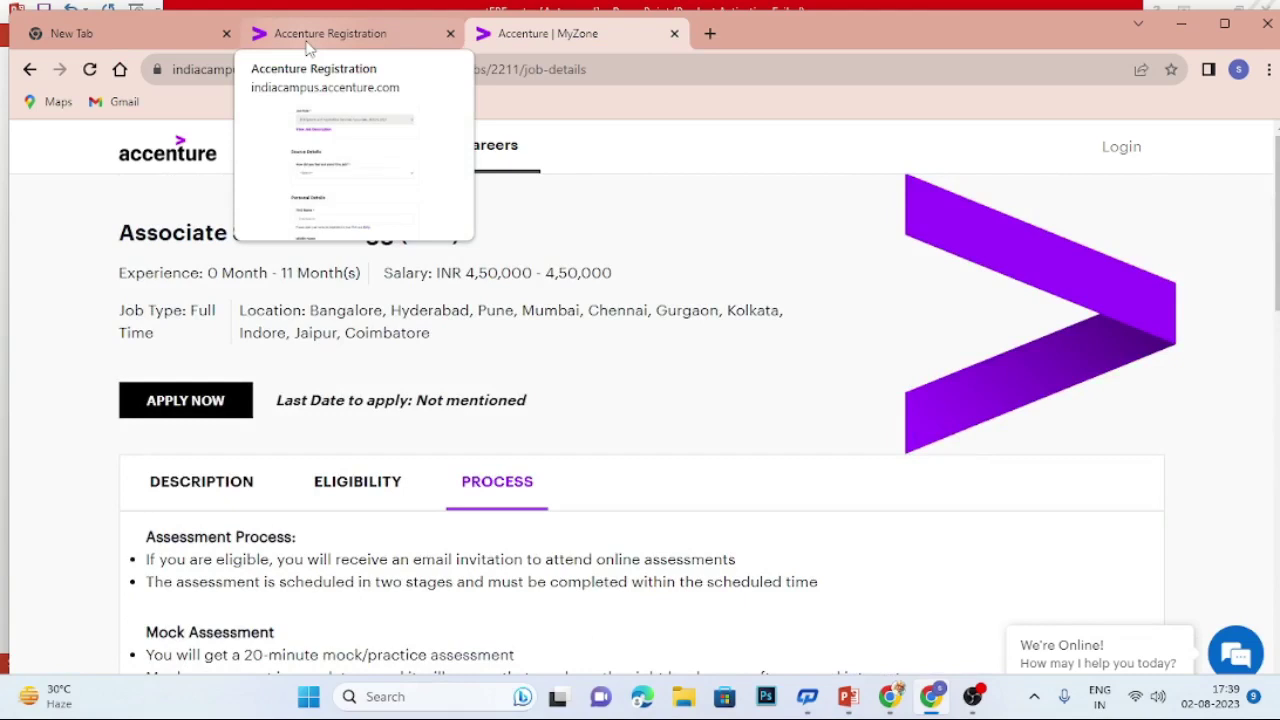
{"action": "left_click", "coordinate": [309, 47]}
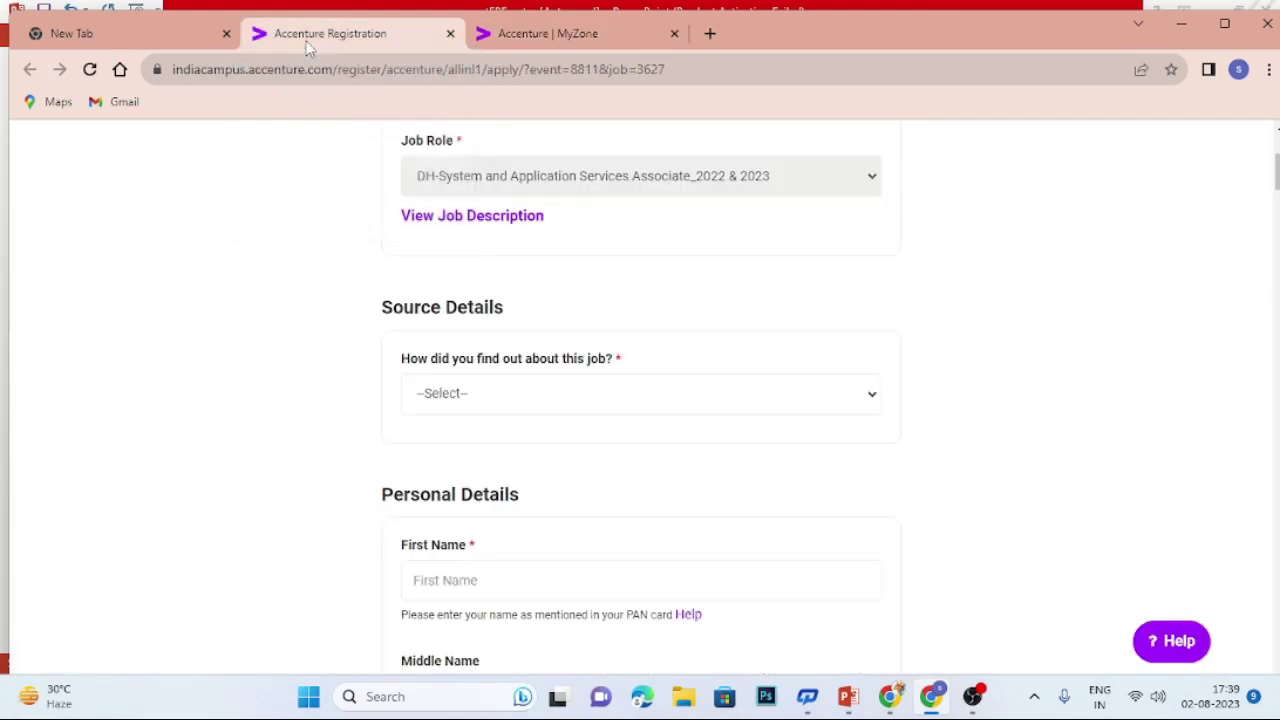
{"action": "scroll", "coordinate": [673, 392], "scroll_direction": "up", "scroll_amount": 5}
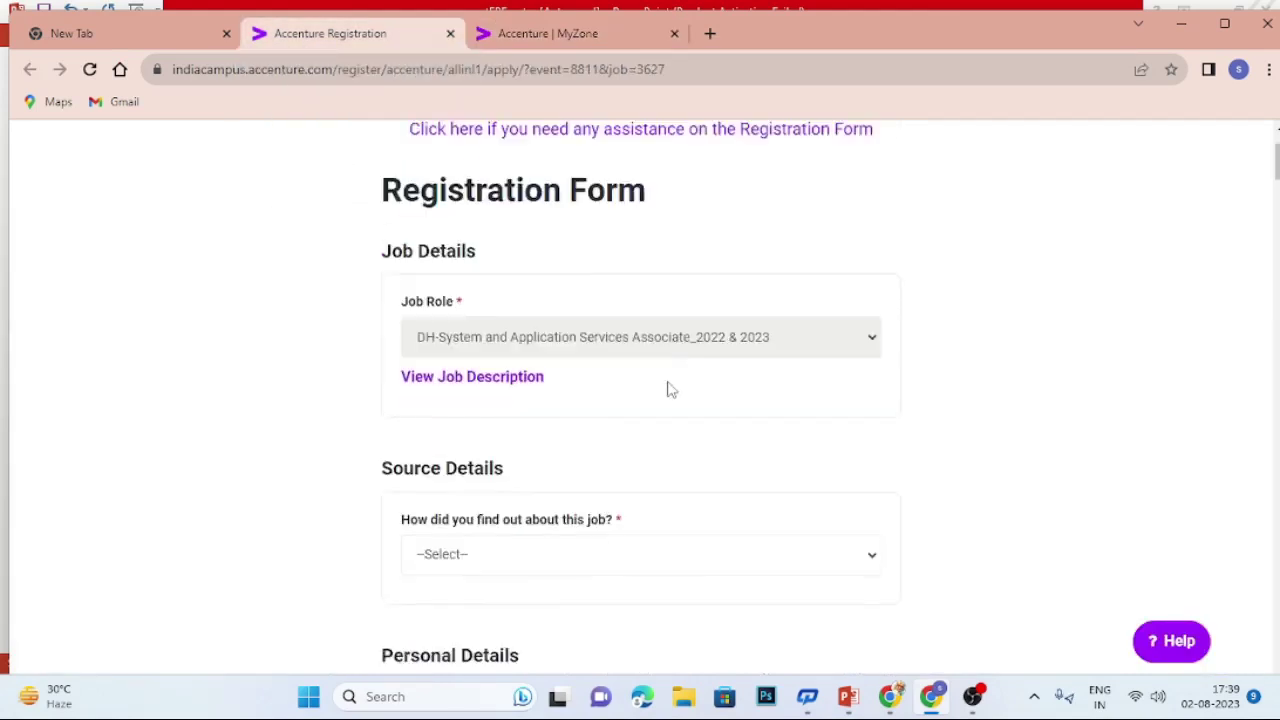
{"action": "left_click", "coordinate": [542, 33]}
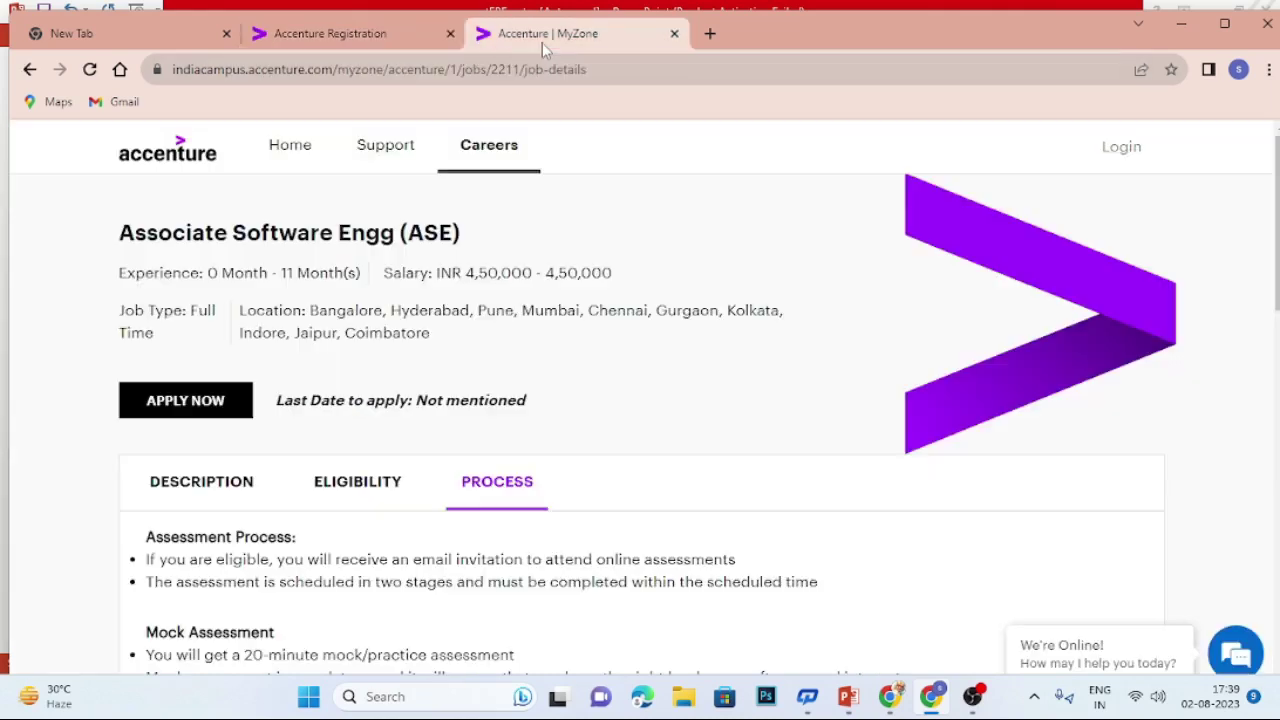
{"action": "left_click", "coordinate": [358, 41]}
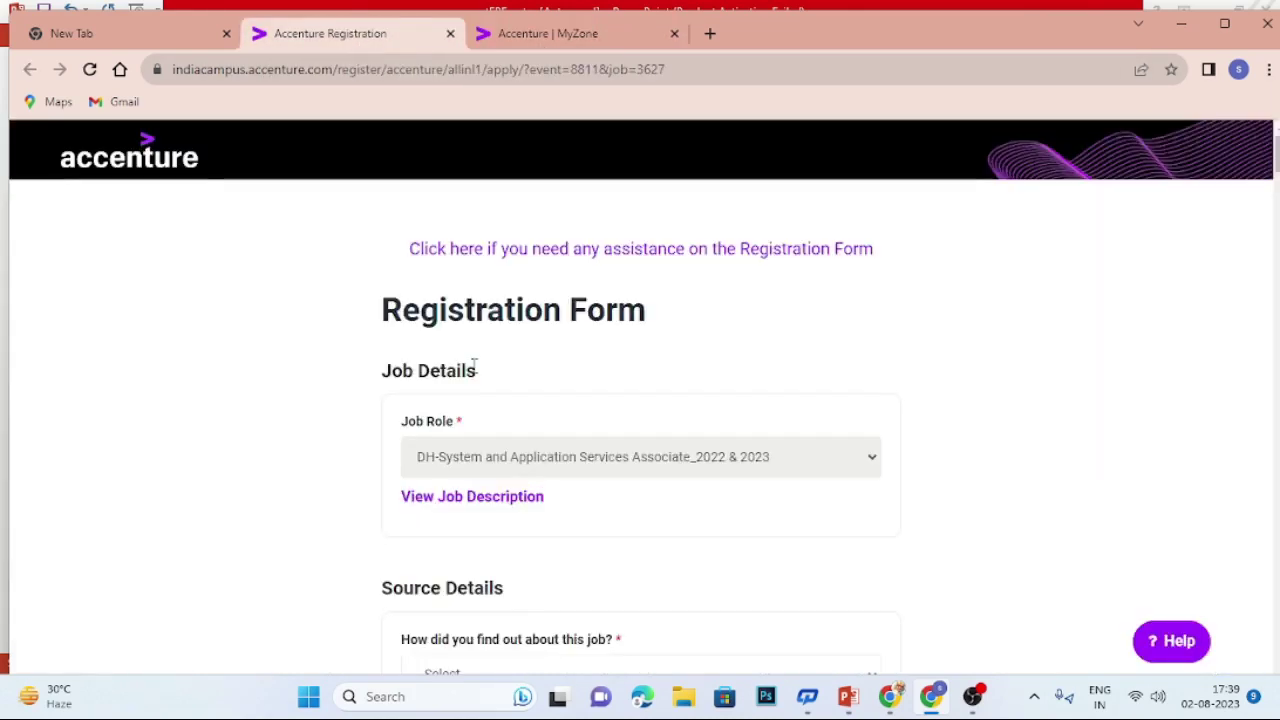
Examine the registration form's job details, source details and start of the personal details.
{"action": "scroll", "coordinate": [472, 366], "scroll_direction": "down", "scroll_amount": 2}
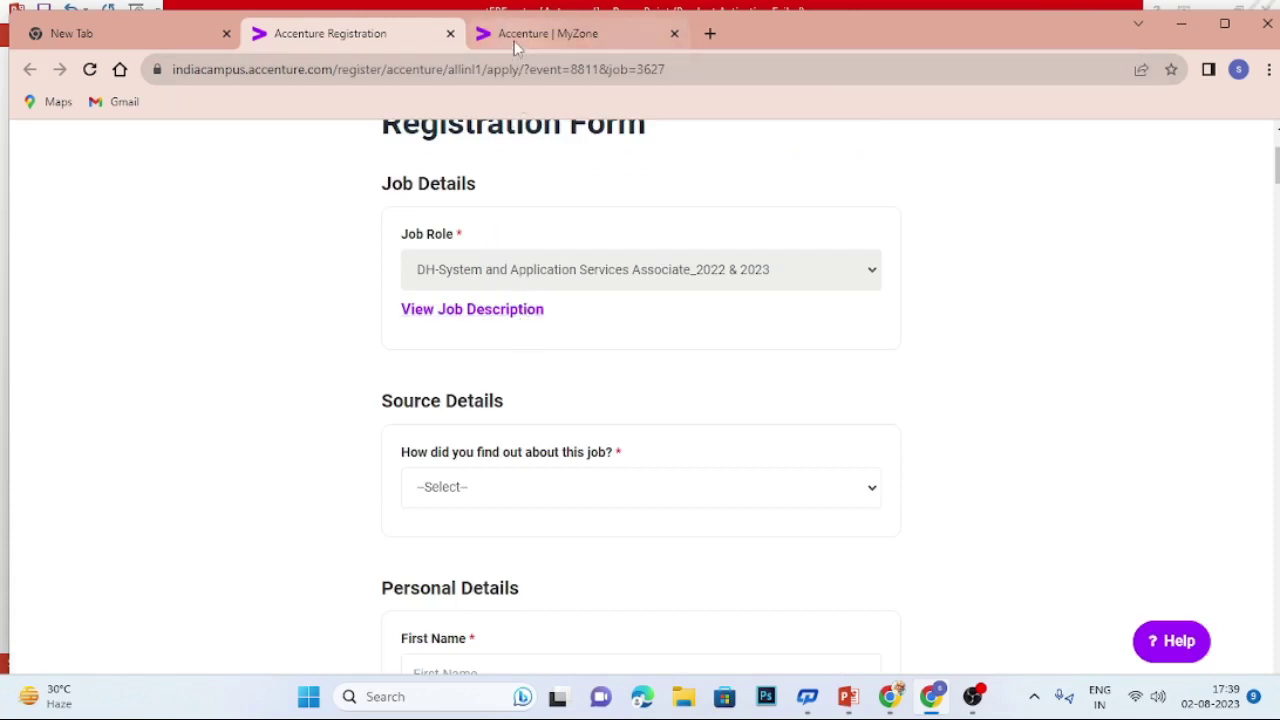
{"action": "scroll", "coordinate": [980, 280], "scroll_direction": "down", "scroll_amount": 1}
{"action": "scroll", "coordinate": [980, 280], "scroll_direction": "down", "scroll_amount": 1}
{"action": "scroll", "coordinate": [930, 303], "scroll_direction": "up", "scroll_amount": 2}
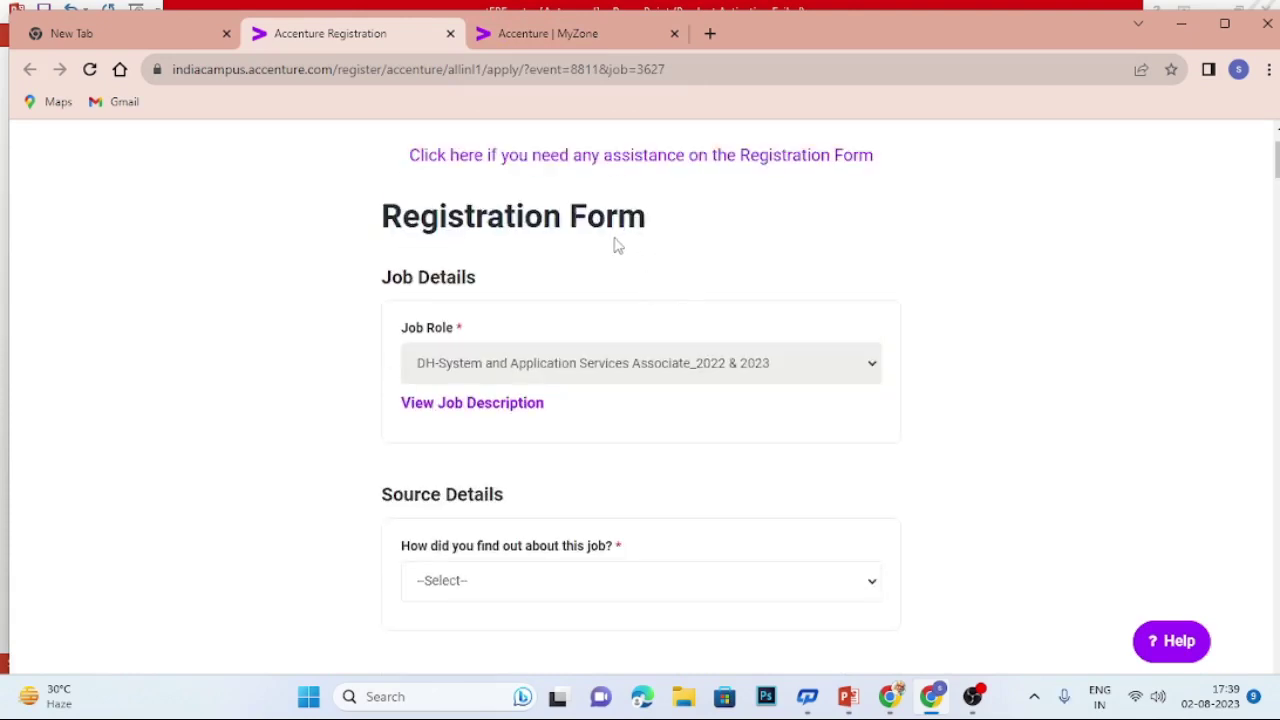
{"action": "scroll", "coordinate": [614, 243], "scroll_direction": "down", "scroll_amount": 1}
{"action": "scroll", "coordinate": [589, 403], "scroll_direction": "down", "scroll_amount": 1}
{"action": "scroll", "coordinate": [587, 401], "scroll_direction": "up", "scroll_amount": 2}
{"action": "scroll", "coordinate": [587, 401], "scroll_direction": "up", "scroll_amount": 1}
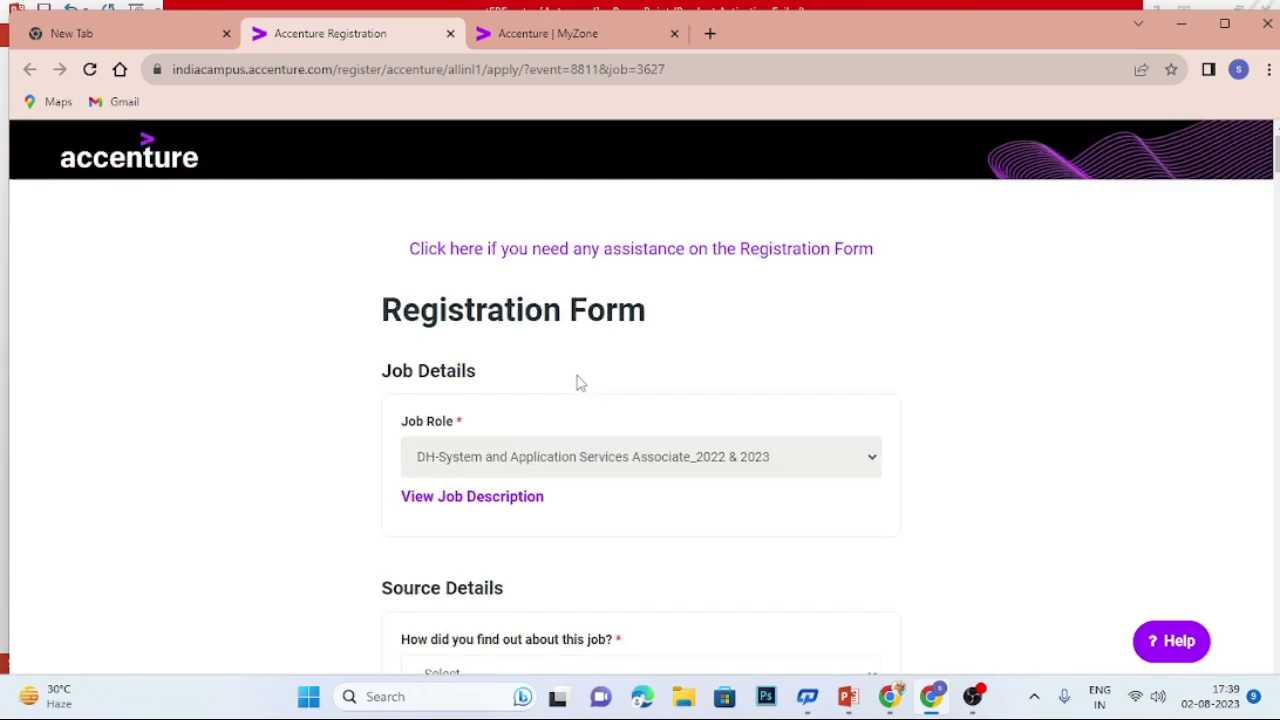
In Source Details, highlight the section heading, set how the job was found to Social Media Advertisement, and choose Others as the advertisement.
{"action": "scroll", "coordinate": [578, 383], "scroll_direction": "down", "scroll_amount": 3}
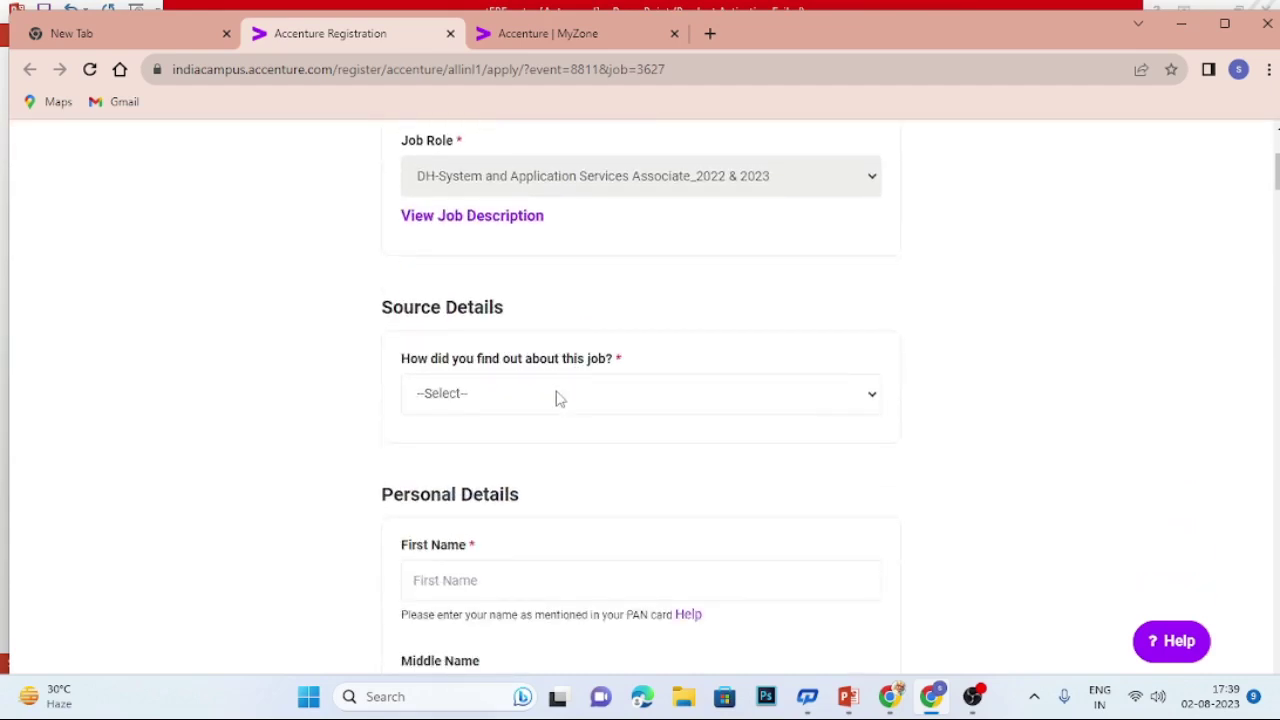
{"action": "triple_click", "coordinate": [410, 308]}
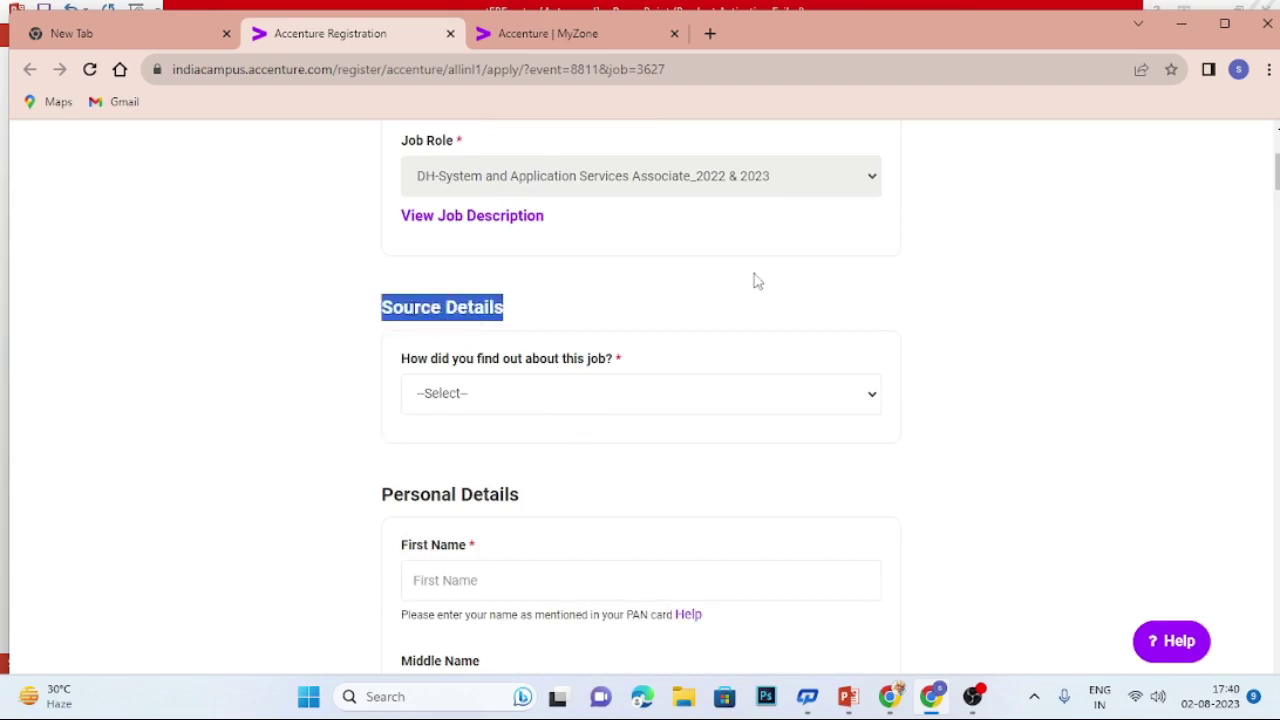
{"action": "left_click", "coordinate": [707, 385]}
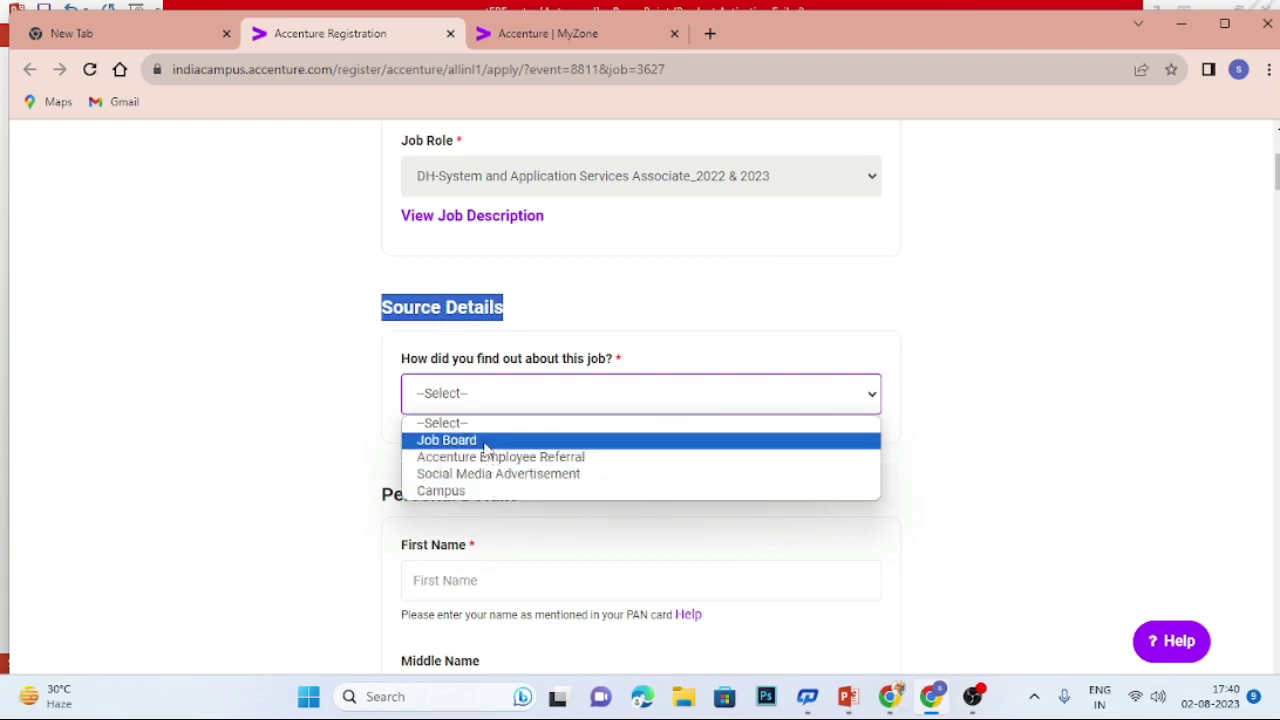
{"action": "left_click", "coordinate": [487, 474]}
{"action": "scroll", "coordinate": [495, 430], "scroll_direction": "down", "scroll_amount": 1}
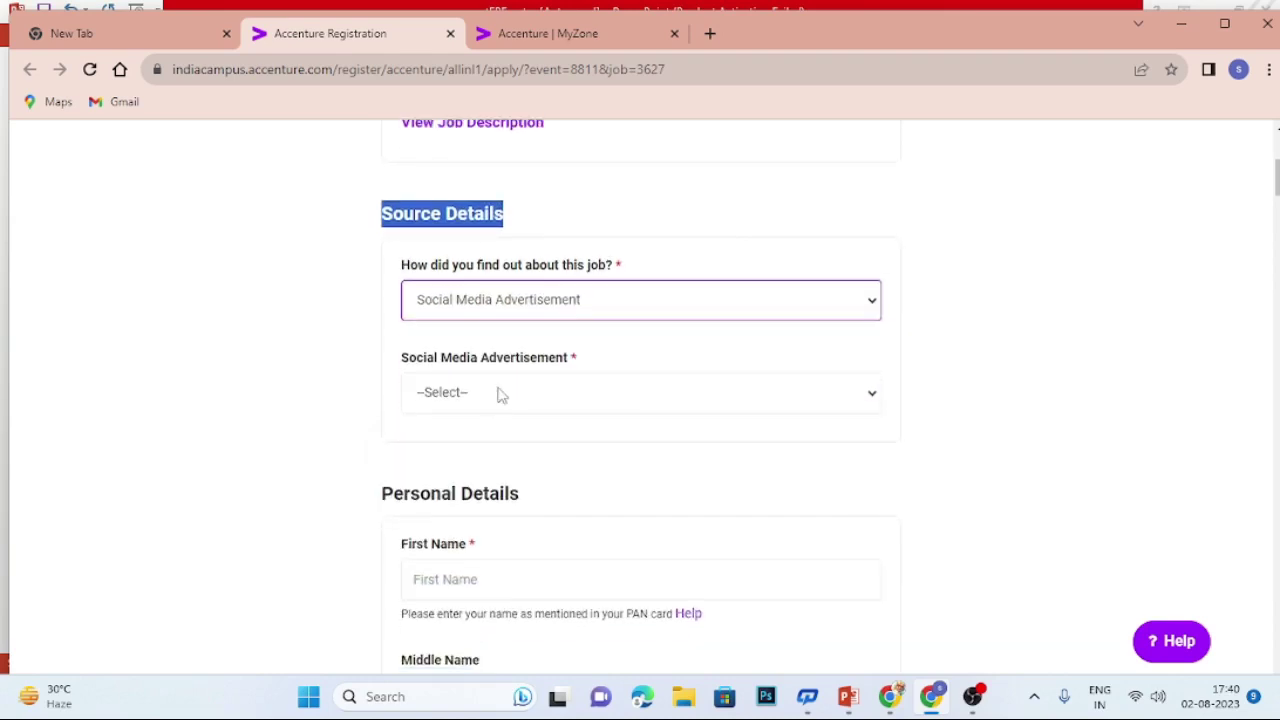
{"action": "left_click", "coordinate": [500, 394]}
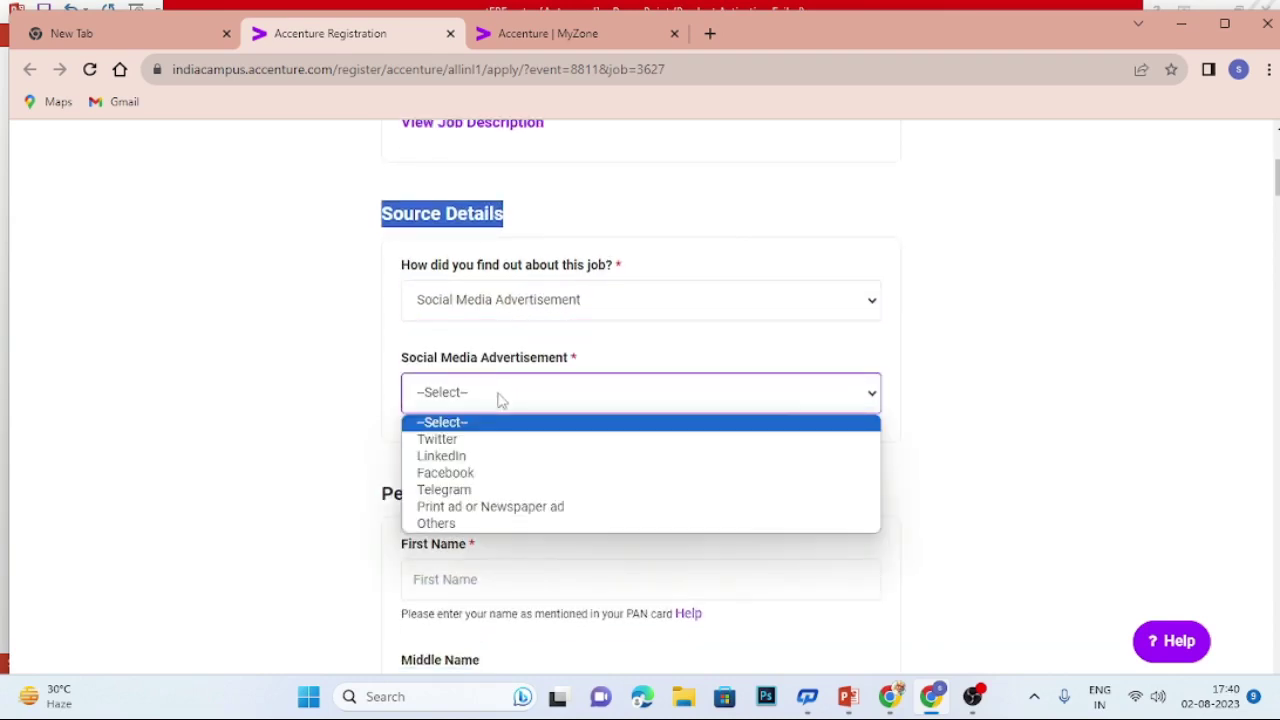
{"action": "left_click", "coordinate": [467, 527]}
Go through the name, university registration number, email and primary contact number fields in Personal Details, leaving them blank.
{"action": "scroll", "coordinate": [486, 486], "scroll_direction": "down", "scroll_amount": 2}
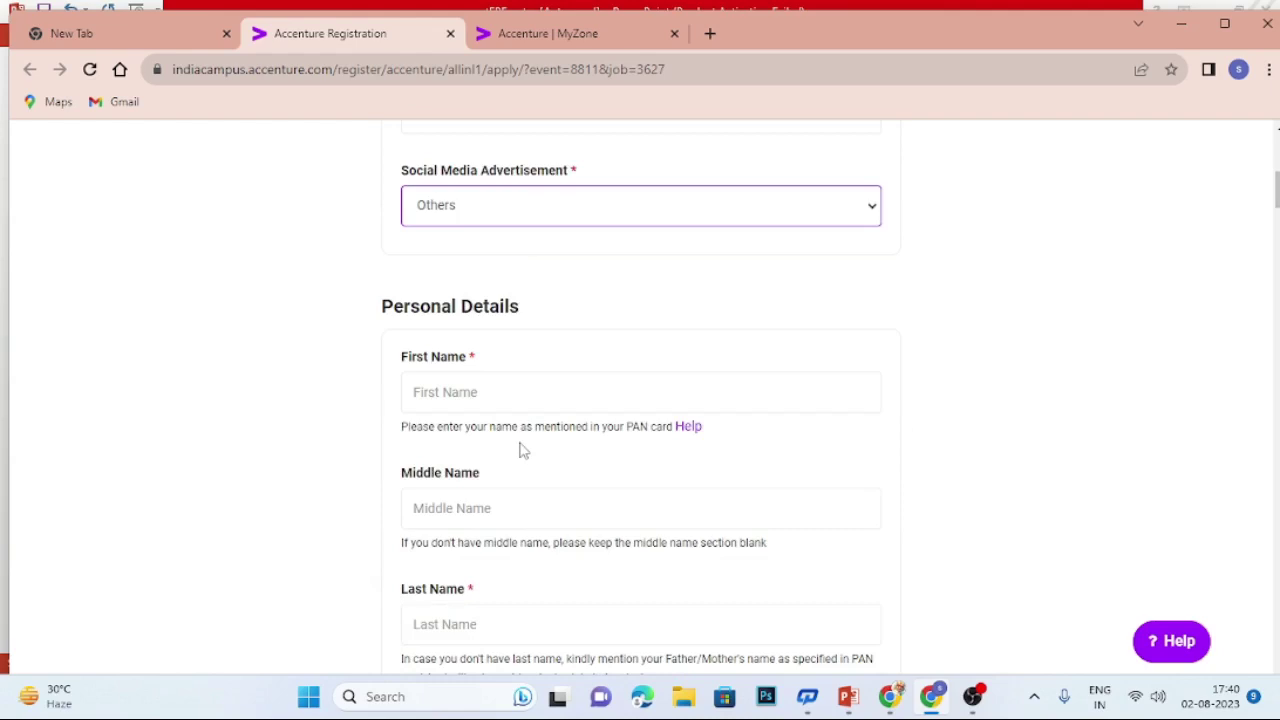
{"action": "left_click", "coordinate": [483, 388]}
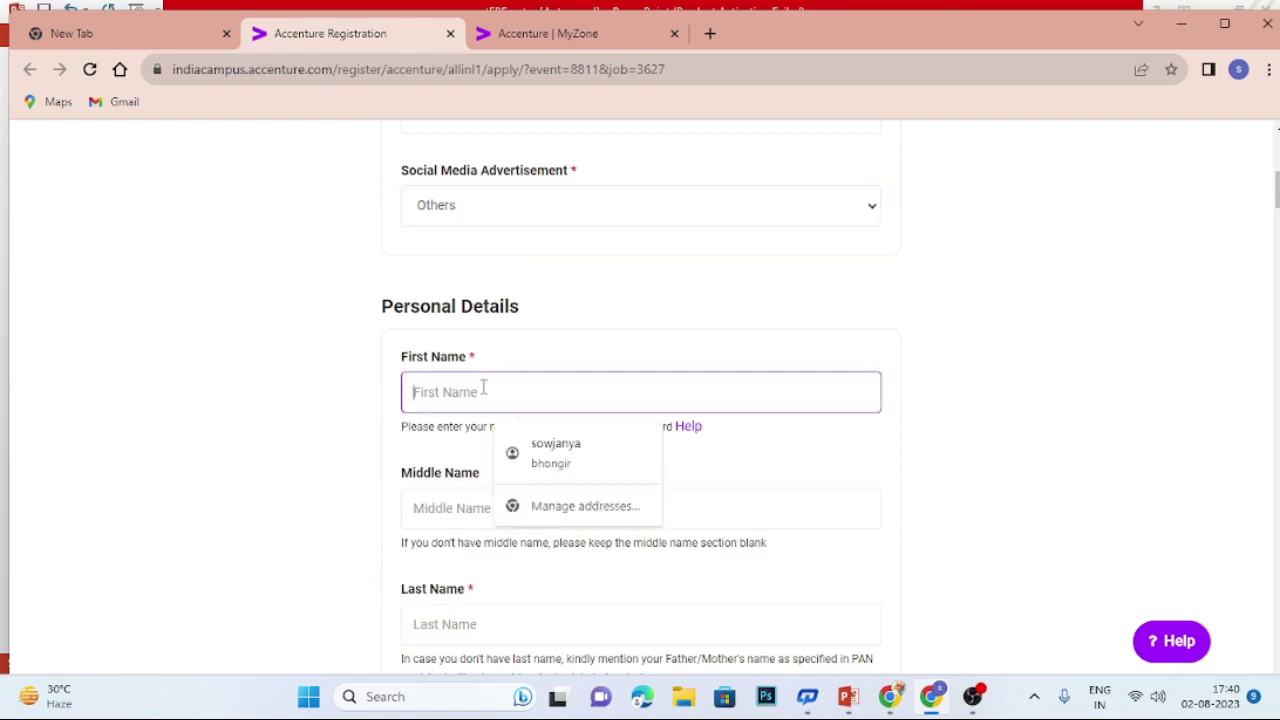
{"action": "left_click", "coordinate": [446, 508]}
{"action": "scroll", "coordinate": [463, 381], "scroll_direction": "down", "scroll_amount": 4}
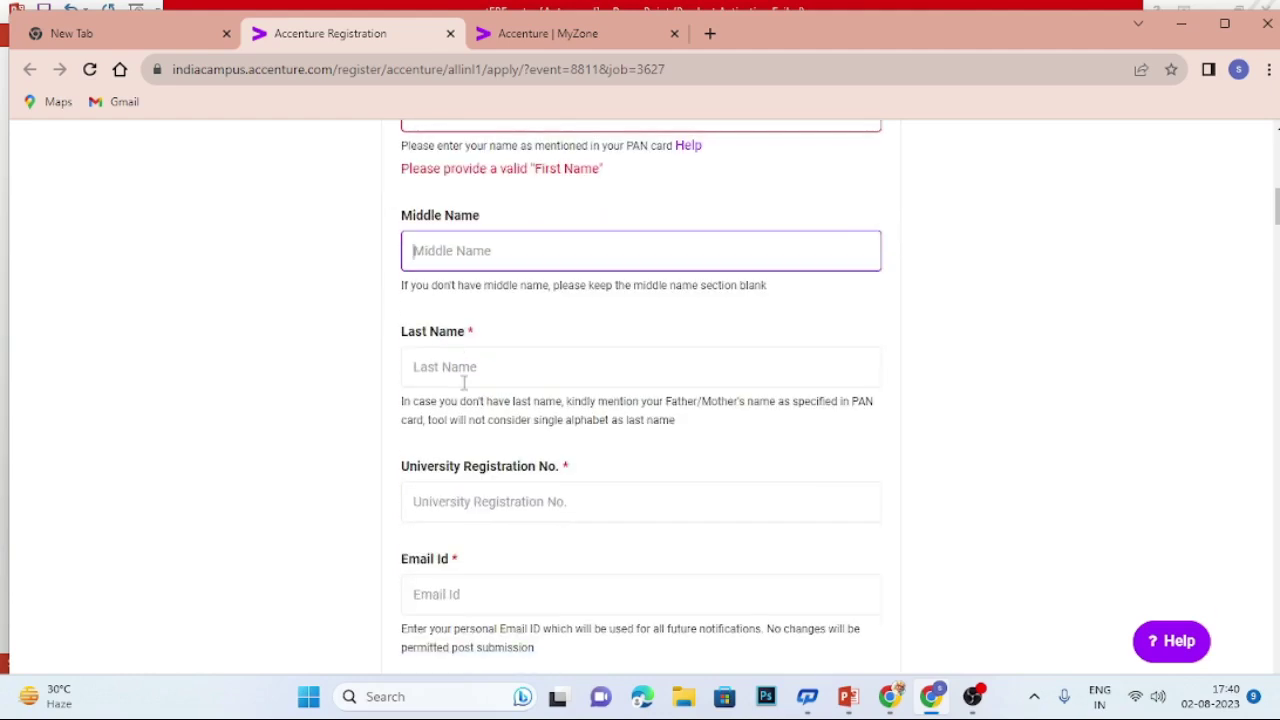
{"action": "left_click", "coordinate": [462, 397]}
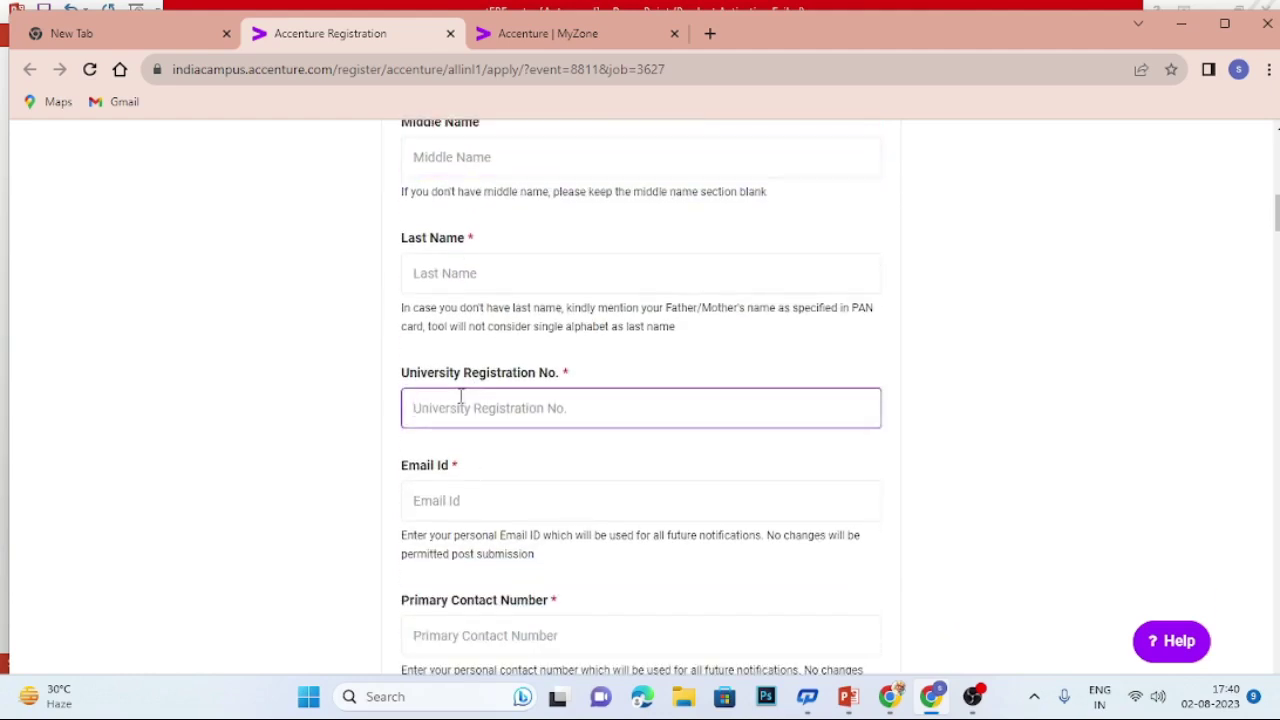
{"action": "scroll", "coordinate": [461, 395], "scroll_direction": "down", "scroll_amount": 1}
{"action": "left_click", "coordinate": [461, 395]}
{"action": "scroll", "coordinate": [461, 392], "scroll_direction": "down", "scroll_amount": 2}
{"action": "left_click", "coordinate": [461, 390]}
{"action": "scroll", "coordinate": [461, 390], "scroll_direction": "down", "scroll_amount": 2}
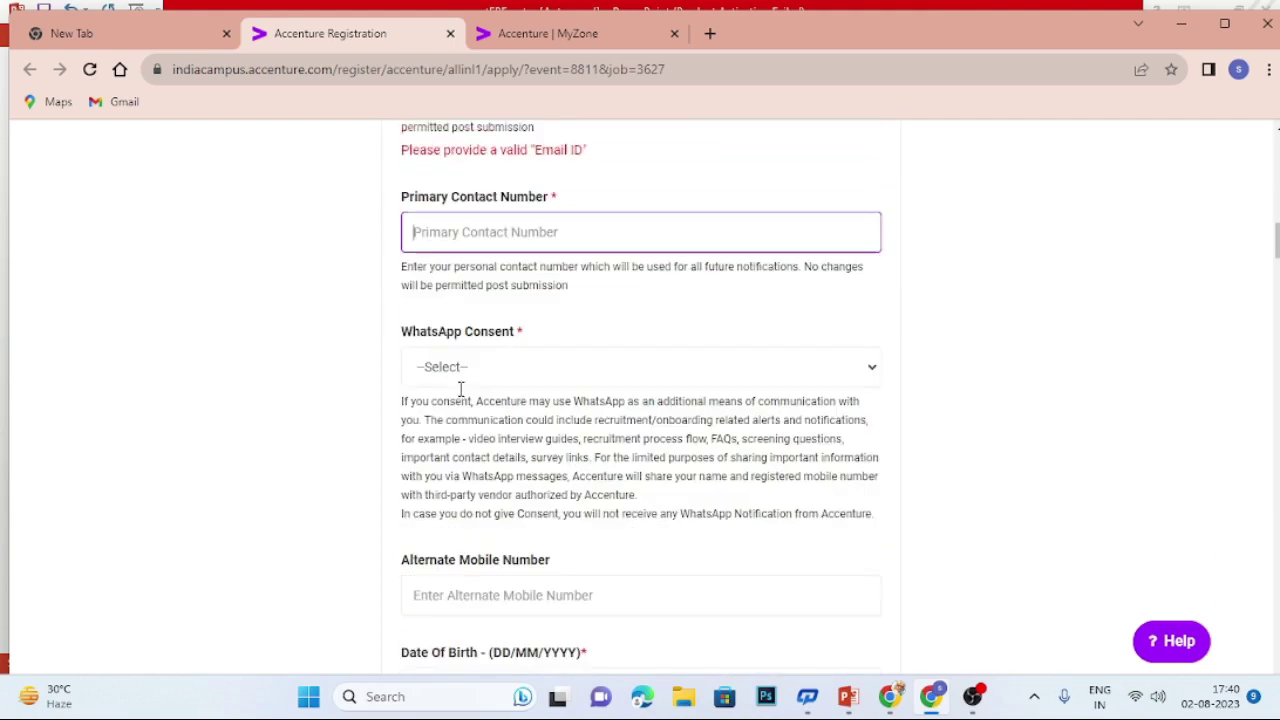
Review the WhatsApp consent choices and the alternate mobile, date of birth and gender fields without filling them in.
{"action": "left_click", "coordinate": [470, 345]}
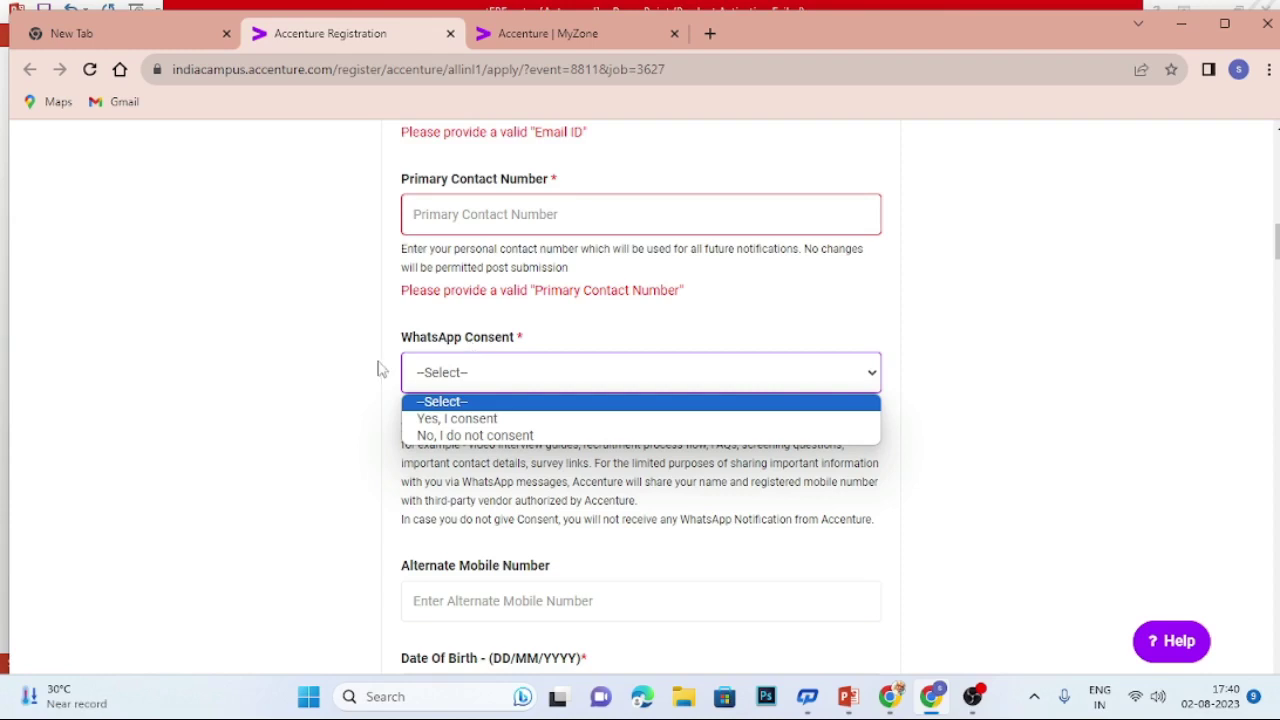
{"action": "left_click", "coordinate": [294, 352]}
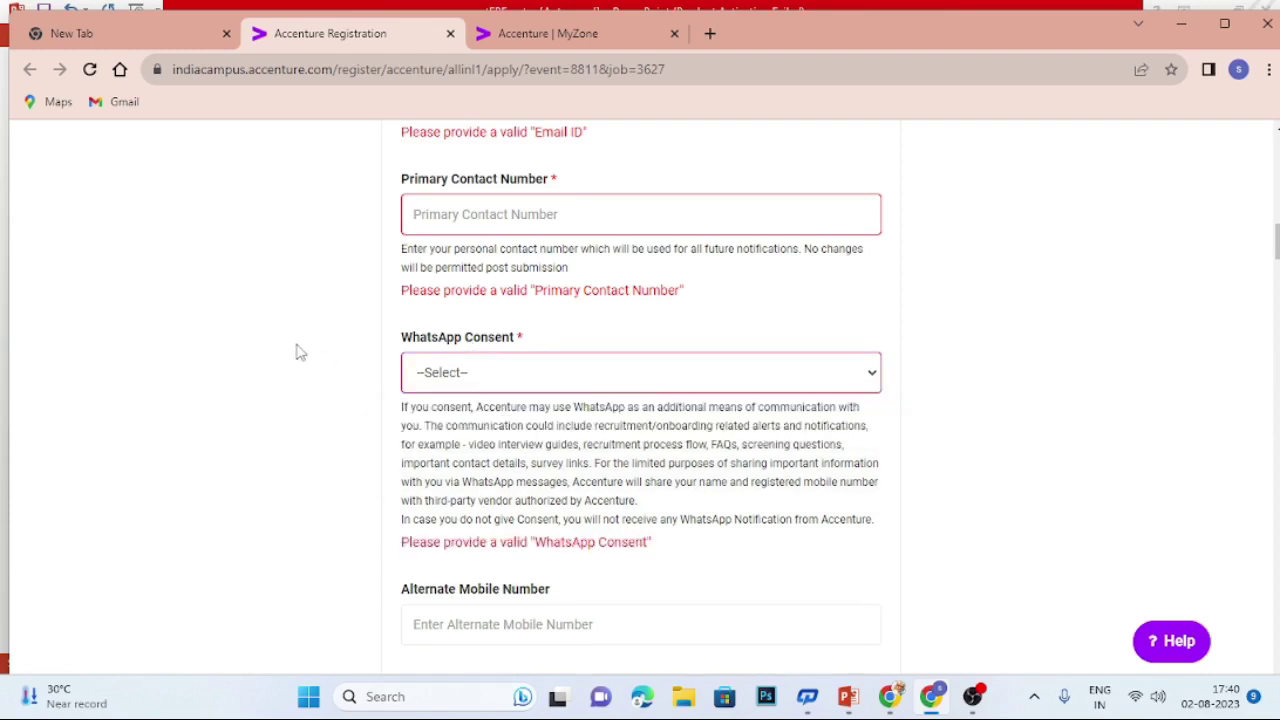
{"action": "left_click", "coordinate": [468, 225]}
{"action": "scroll", "coordinate": [455, 290], "scroll_direction": "down", "scroll_amount": 1}
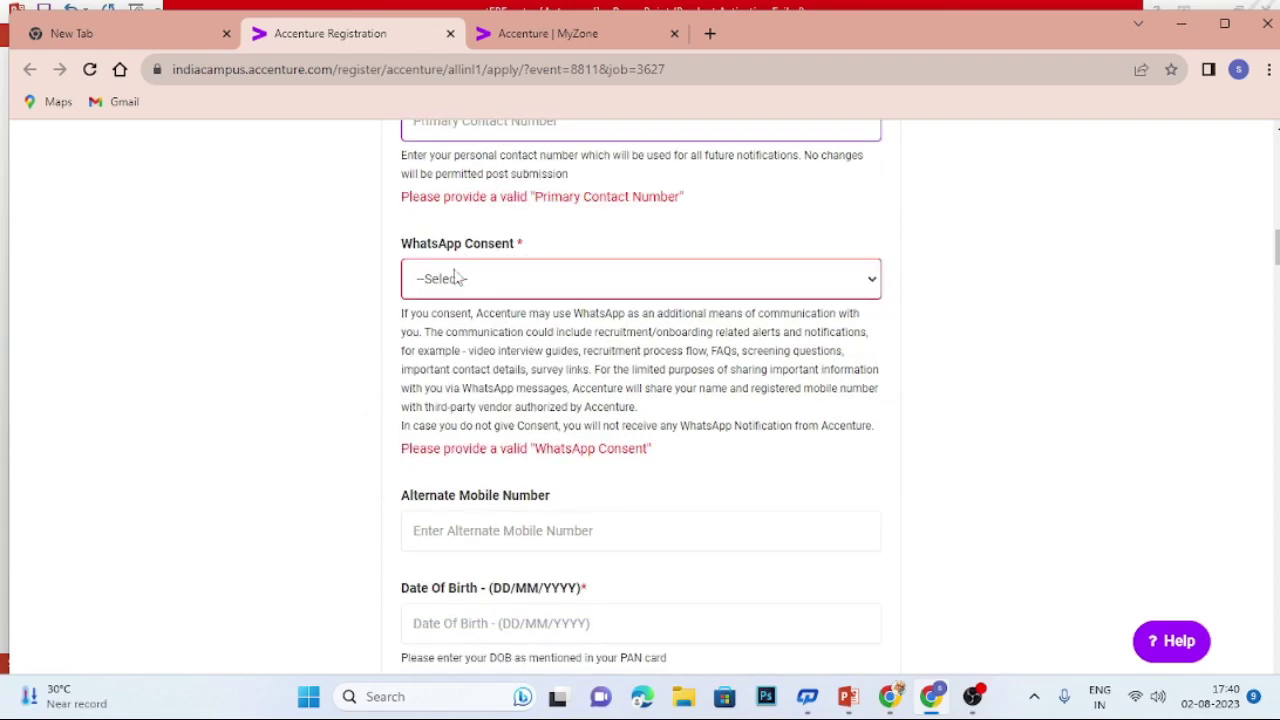
{"action": "scroll", "coordinate": [450, 372], "scroll_direction": "down", "scroll_amount": 2}
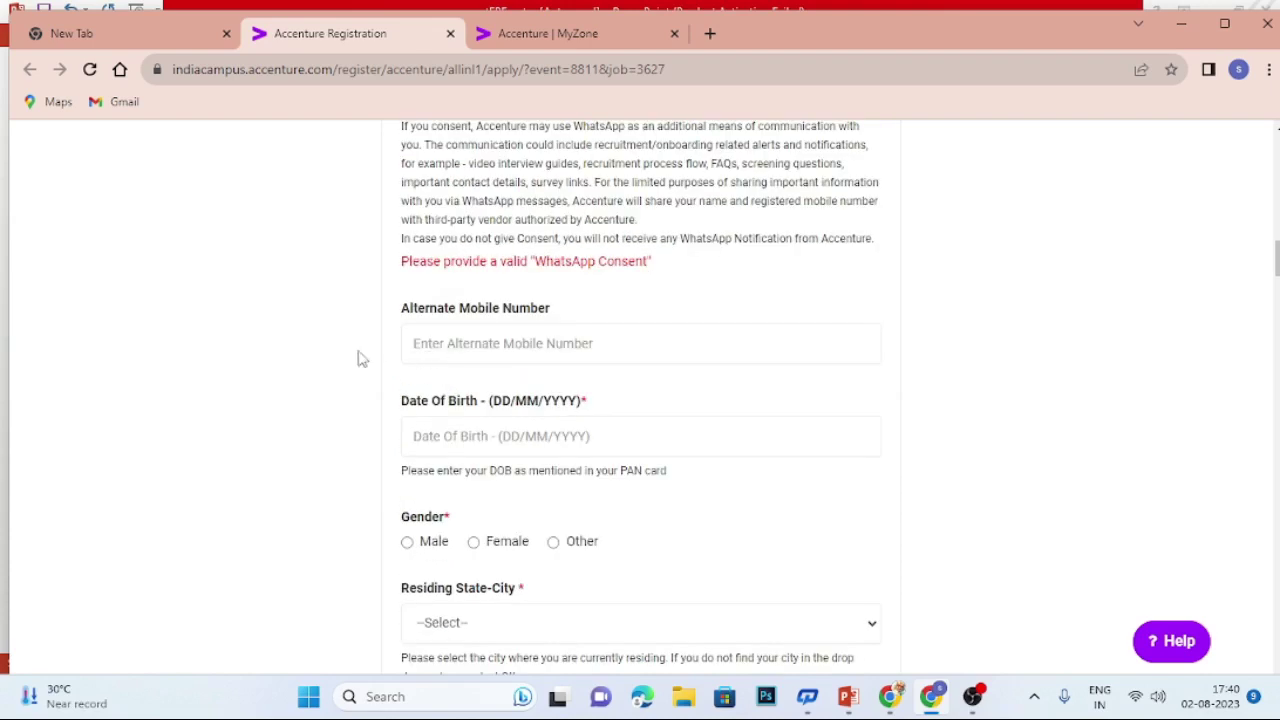
{"action": "scroll", "coordinate": [340, 356], "scroll_direction": "down", "scroll_amount": 1}
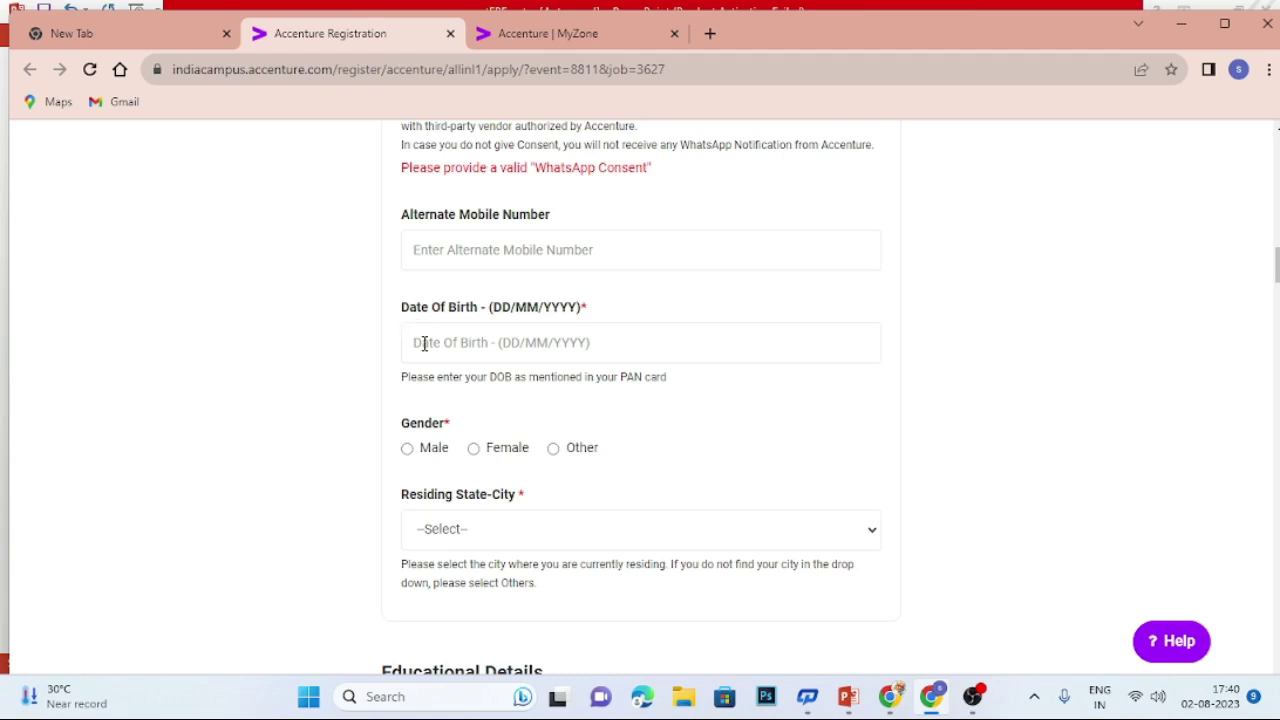
{"action": "scroll", "coordinate": [424, 343], "scroll_direction": "down", "scroll_amount": 1}
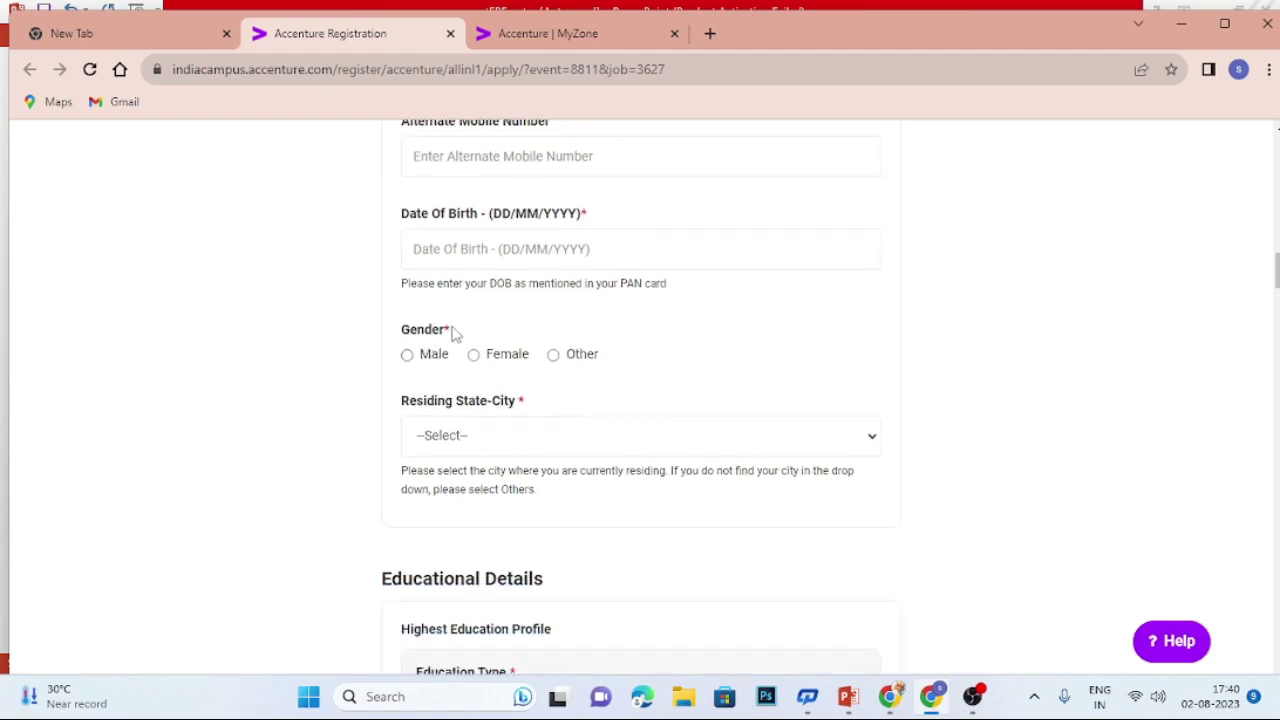
{"action": "scroll", "coordinate": [440, 355], "scroll_direction": "down", "scroll_amount": 1}
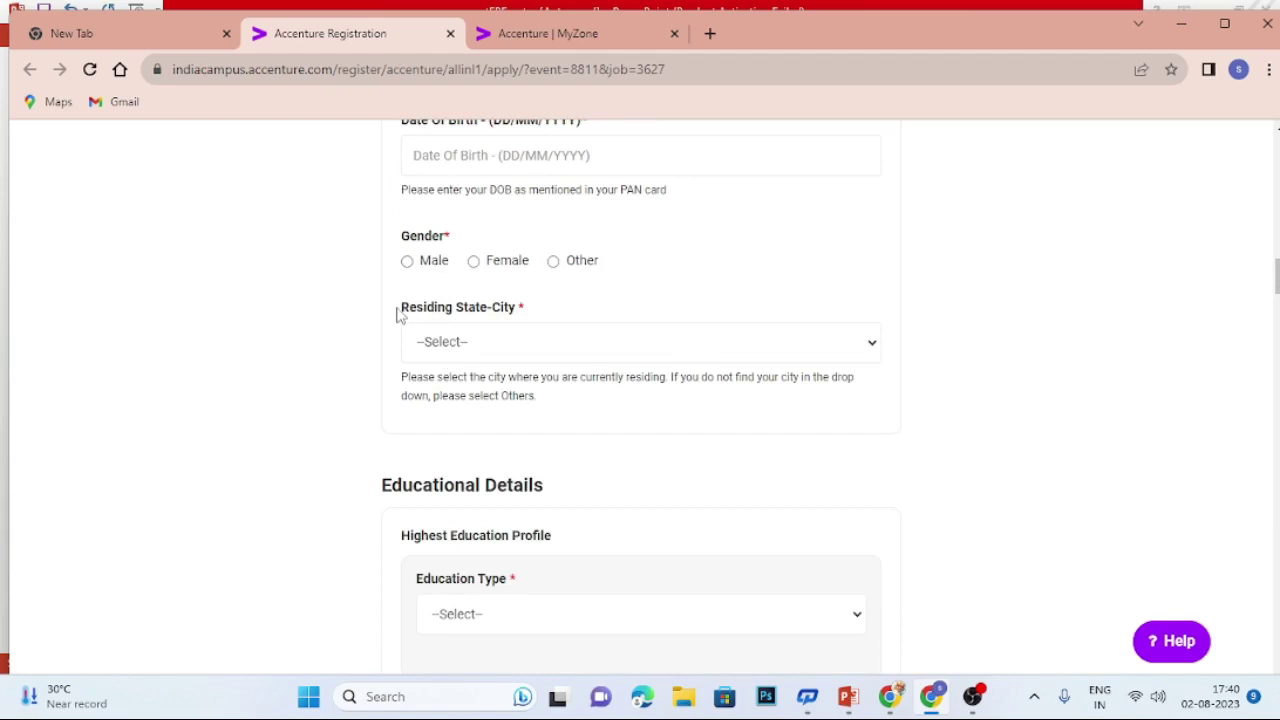
View the available choices for residing state-city and education type without selecting any.
{"action": "left_click", "coordinate": [450, 358]}
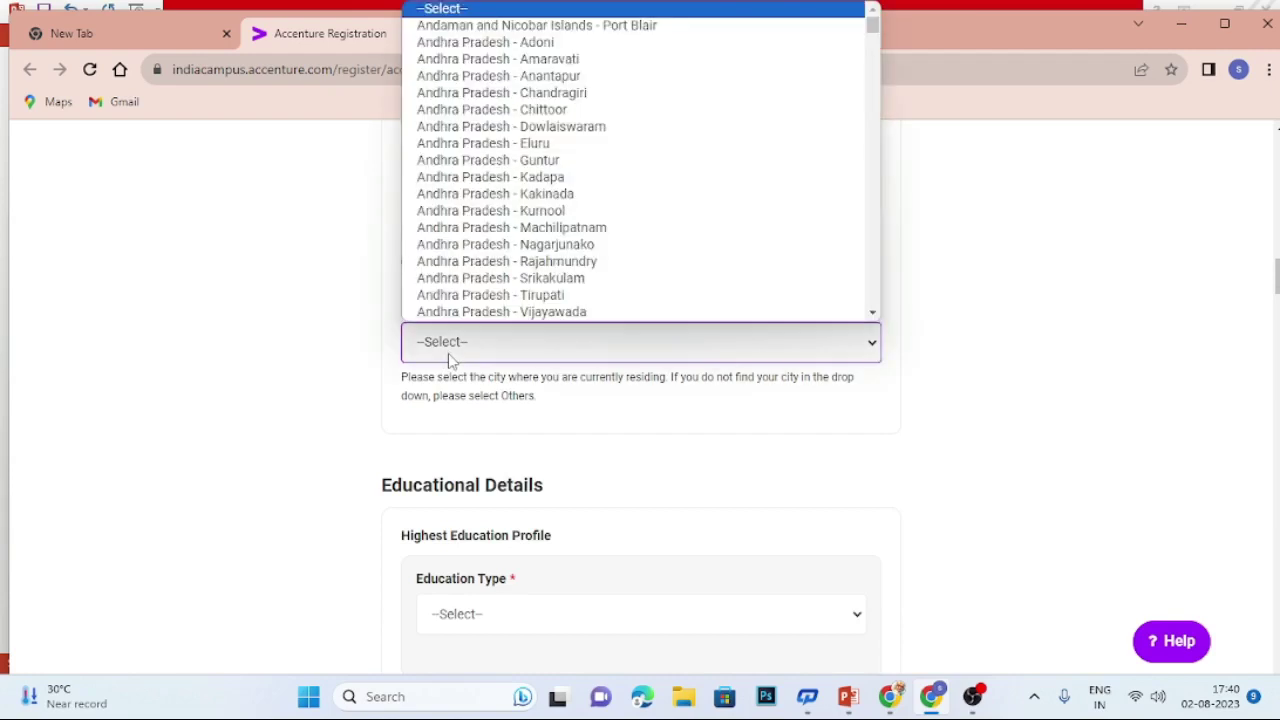
{"action": "left_click", "coordinate": [450, 358]}
{"action": "scroll", "coordinate": [410, 362], "scroll_direction": "down", "scroll_amount": 3}
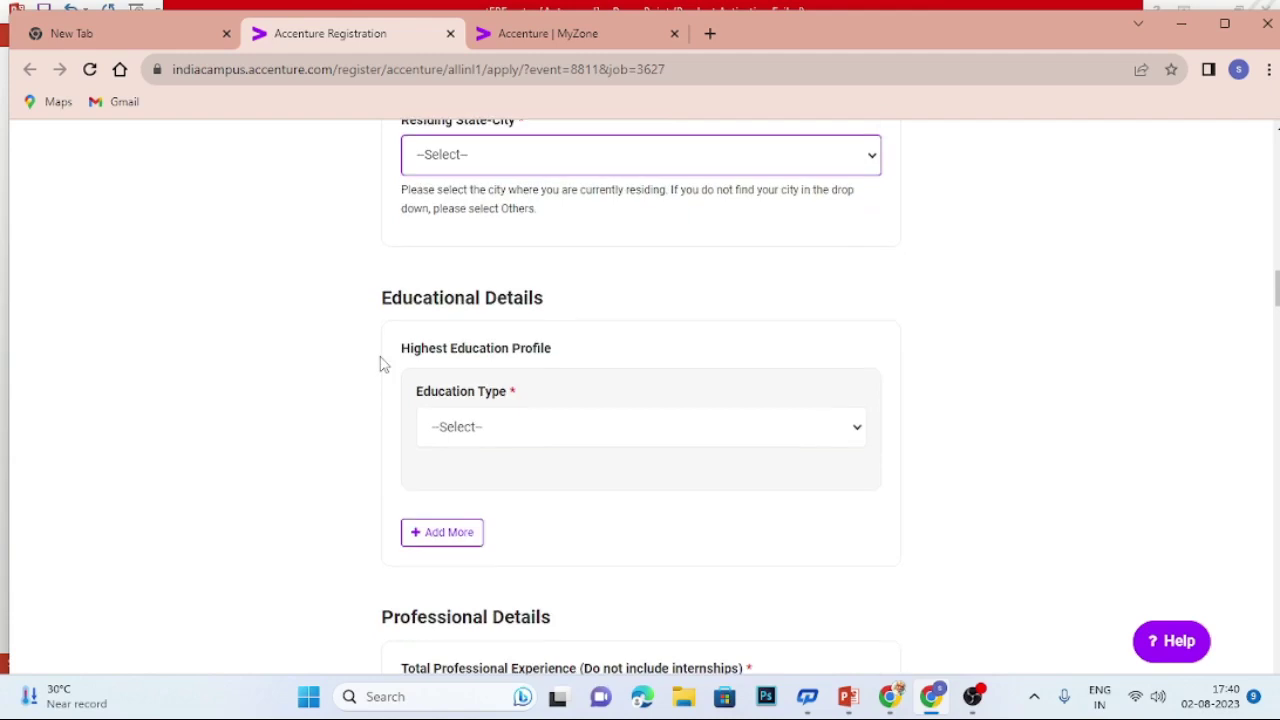
{"action": "left_click", "coordinate": [500, 333]}
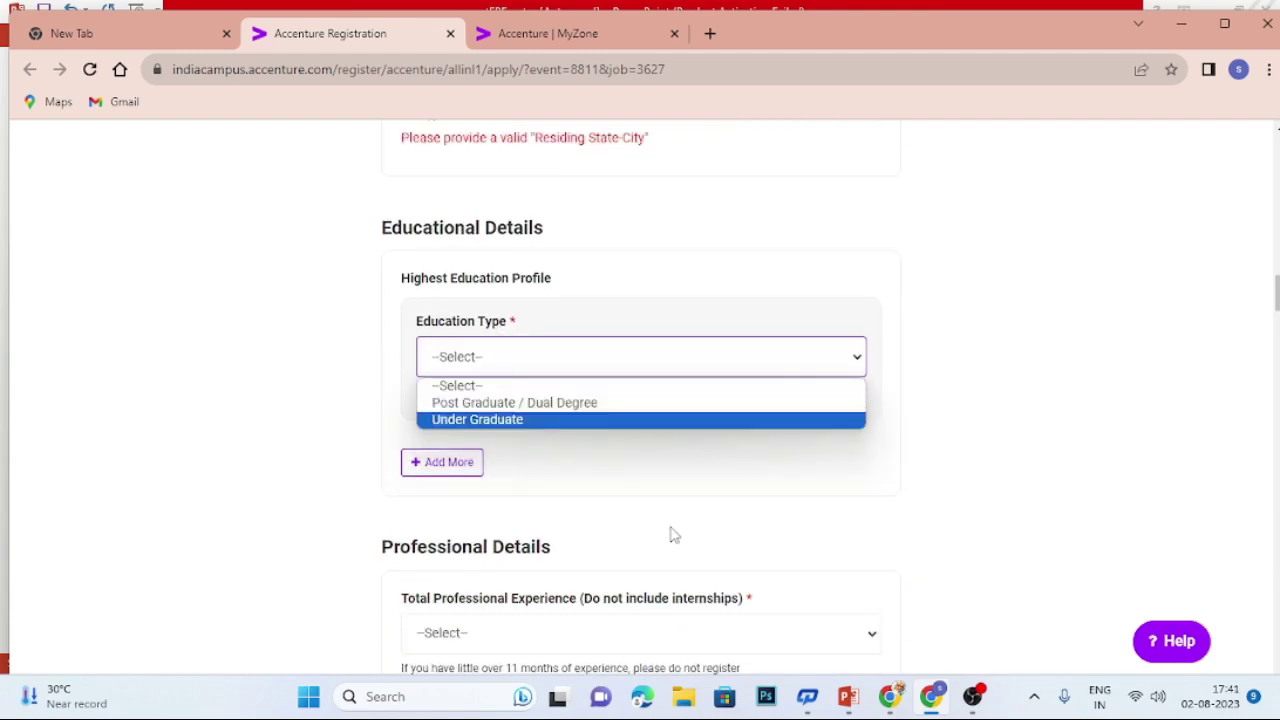
Review the professional experience and skill sections, browse the primary skill choices without selecting one, and look over the certification details.
{"action": "scroll", "coordinate": [671, 534], "scroll_direction": "down", "scroll_amount": 4}
{"action": "scroll", "coordinate": [662, 520], "scroll_direction": "down", "scroll_amount": 1}
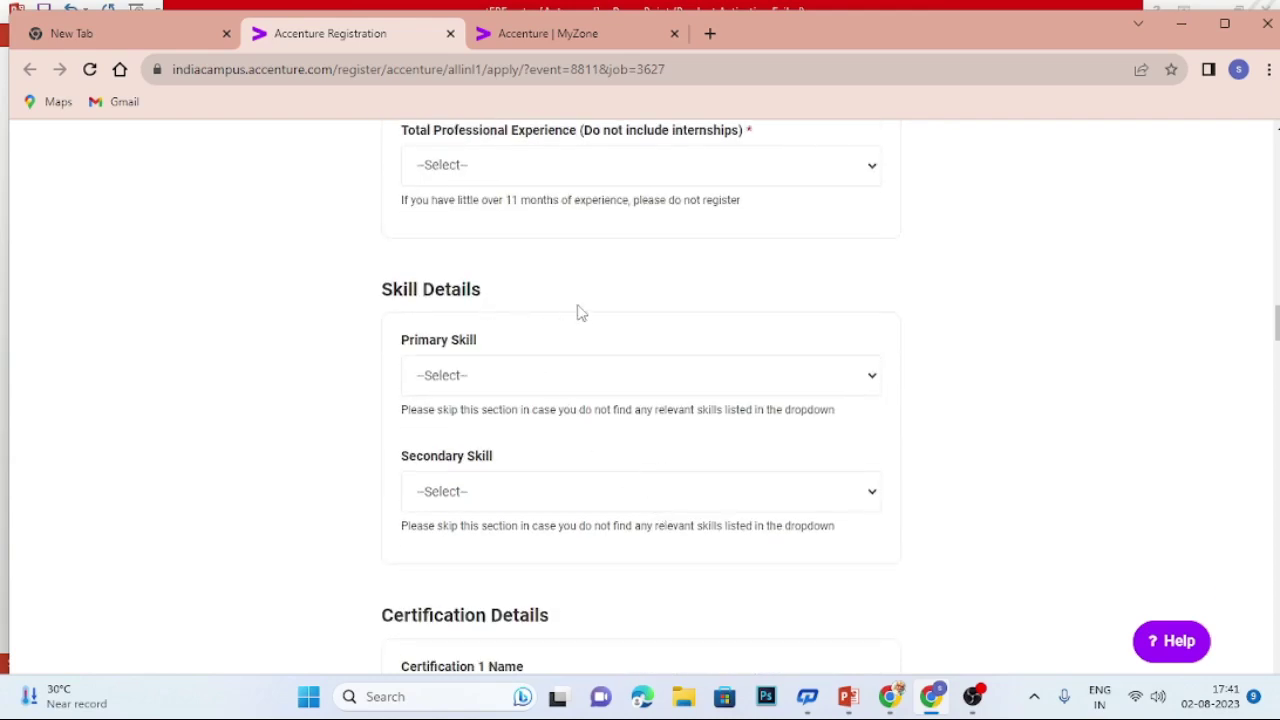
{"action": "scroll", "coordinate": [581, 313], "scroll_direction": "down", "scroll_amount": 1}
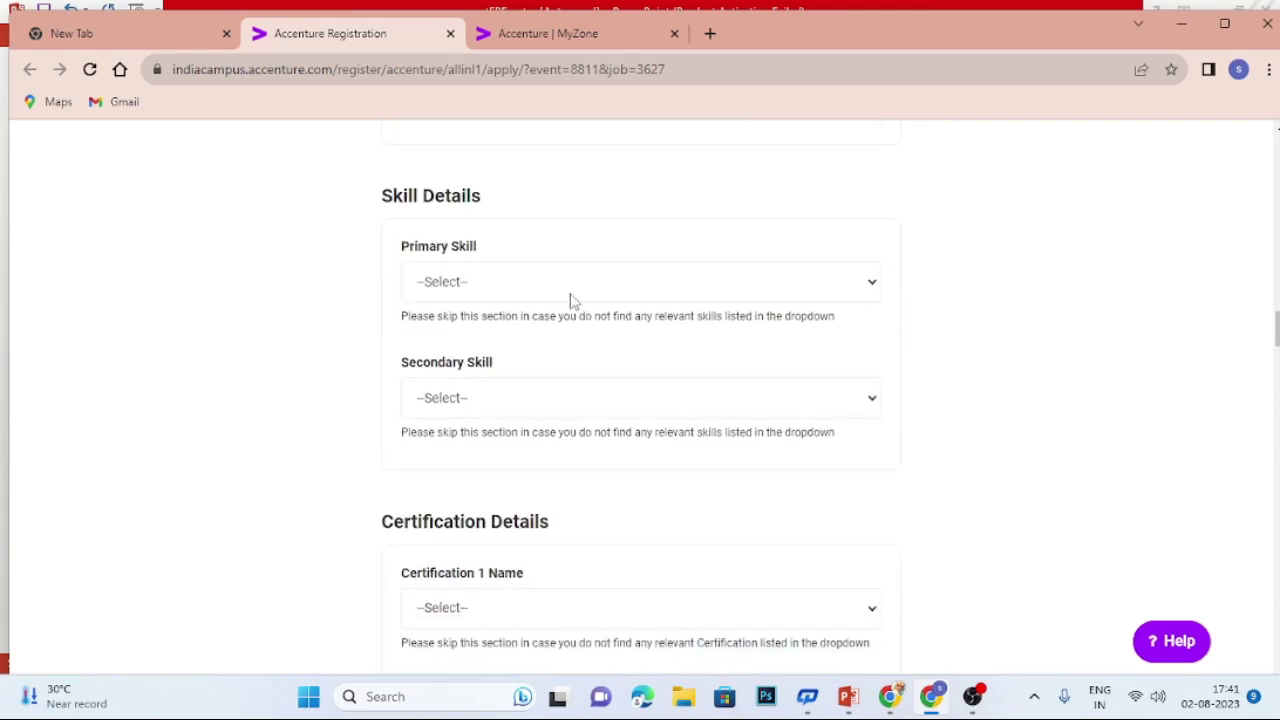
{"action": "left_click", "coordinate": [572, 290]}
{"action": "scroll", "coordinate": [566, 394], "scroll_direction": "down", "scroll_amount": 3}
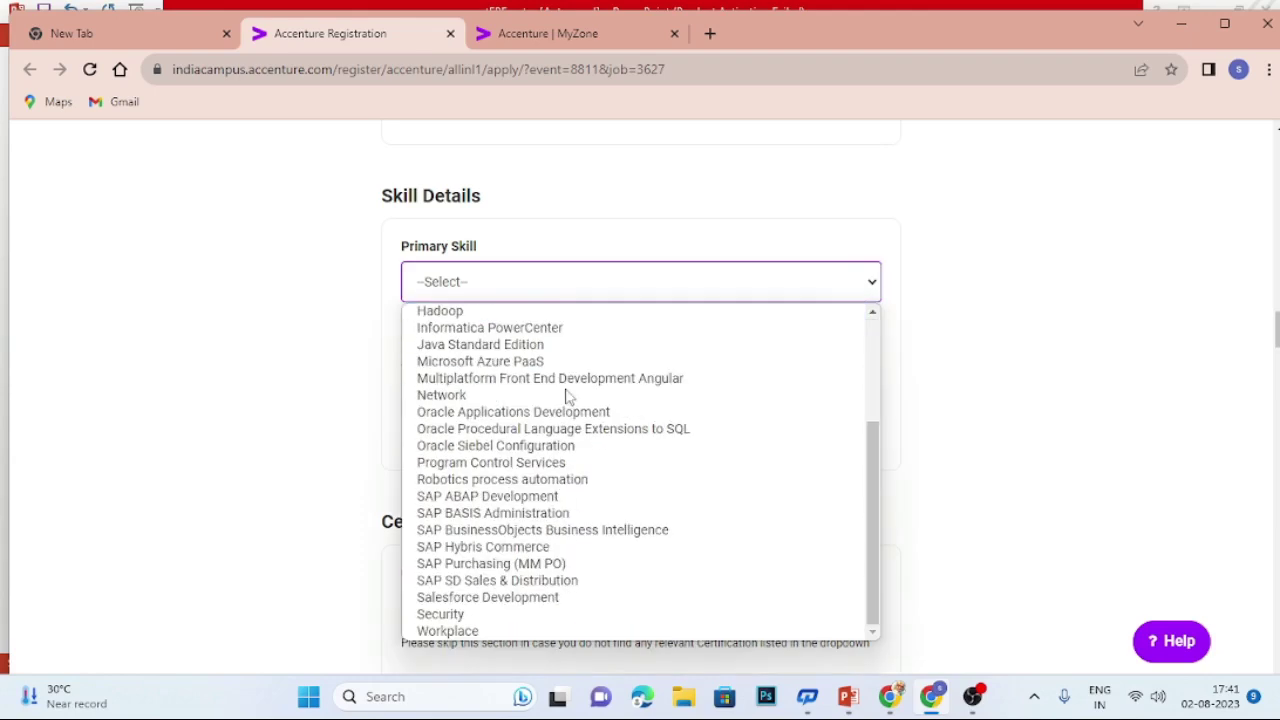
{"action": "scroll", "coordinate": [571, 428], "scroll_direction": "up", "scroll_amount": 3}
{"action": "left_click", "coordinate": [1040, 298]}
{"action": "scroll", "coordinate": [1036, 300], "scroll_direction": "down", "scroll_amount": 5}
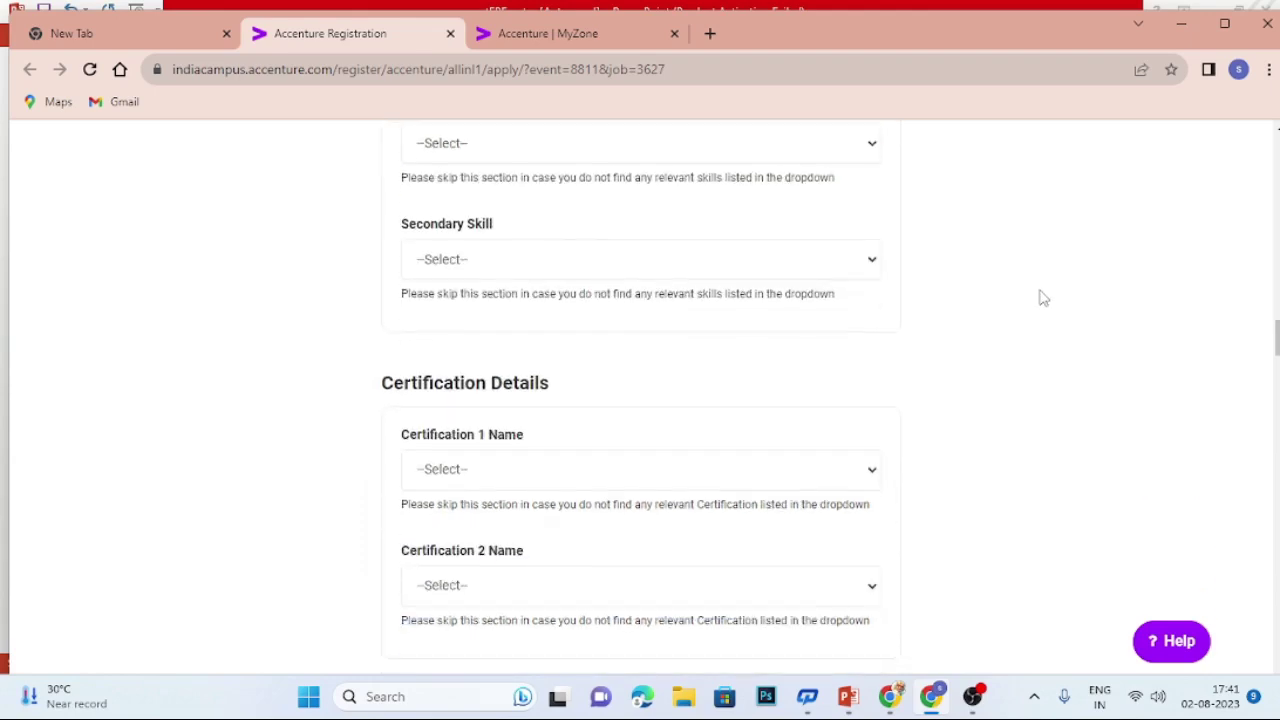
Check the answer choices for the foreign language diploma or degree question under Language Certification without choosing one.
{"action": "scroll", "coordinate": [1032, 305], "scroll_direction": "down", "scroll_amount": 1}
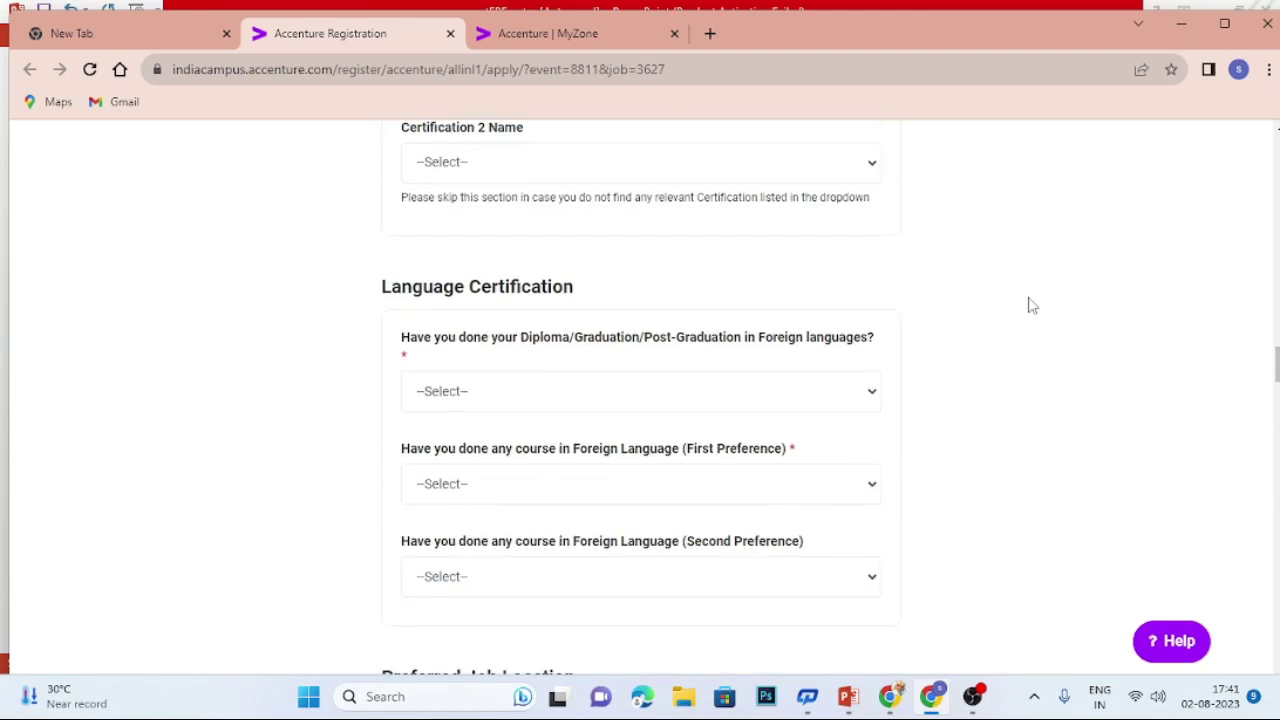
{"action": "left_click", "coordinate": [669, 388]}
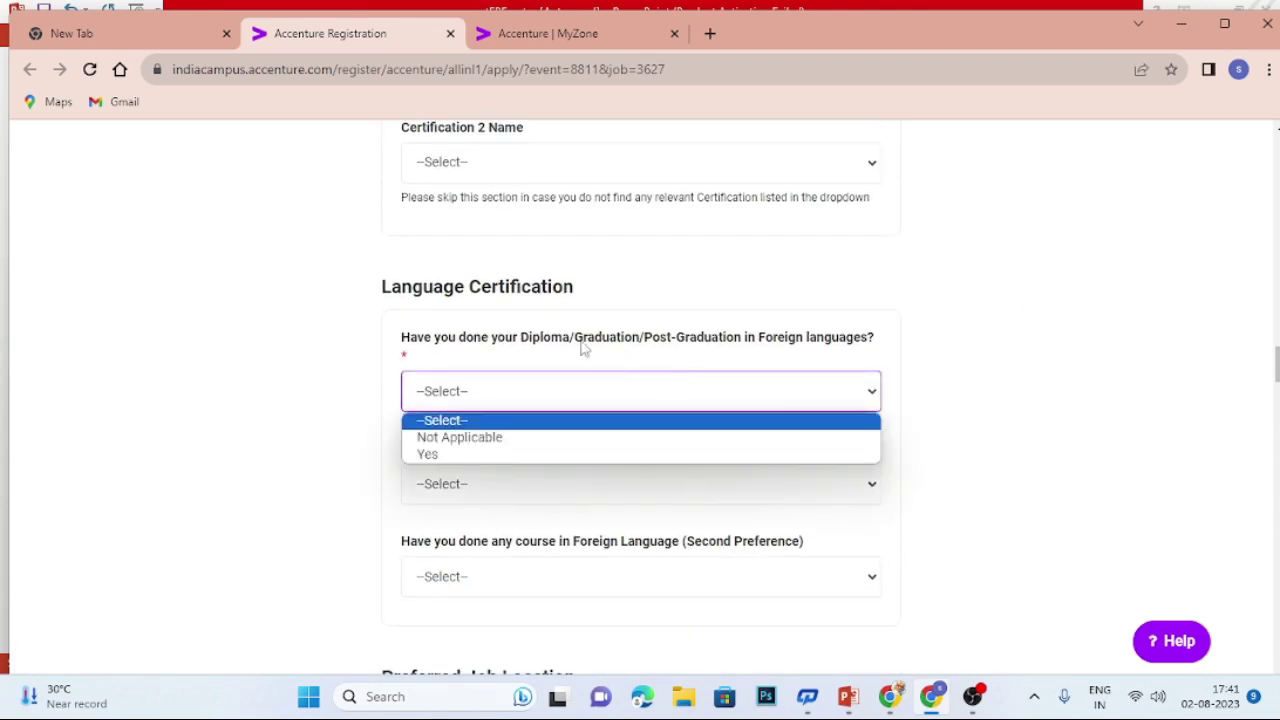
{"action": "scroll", "coordinate": [920, 313], "scroll_direction": "down", "scroll_amount": 1}
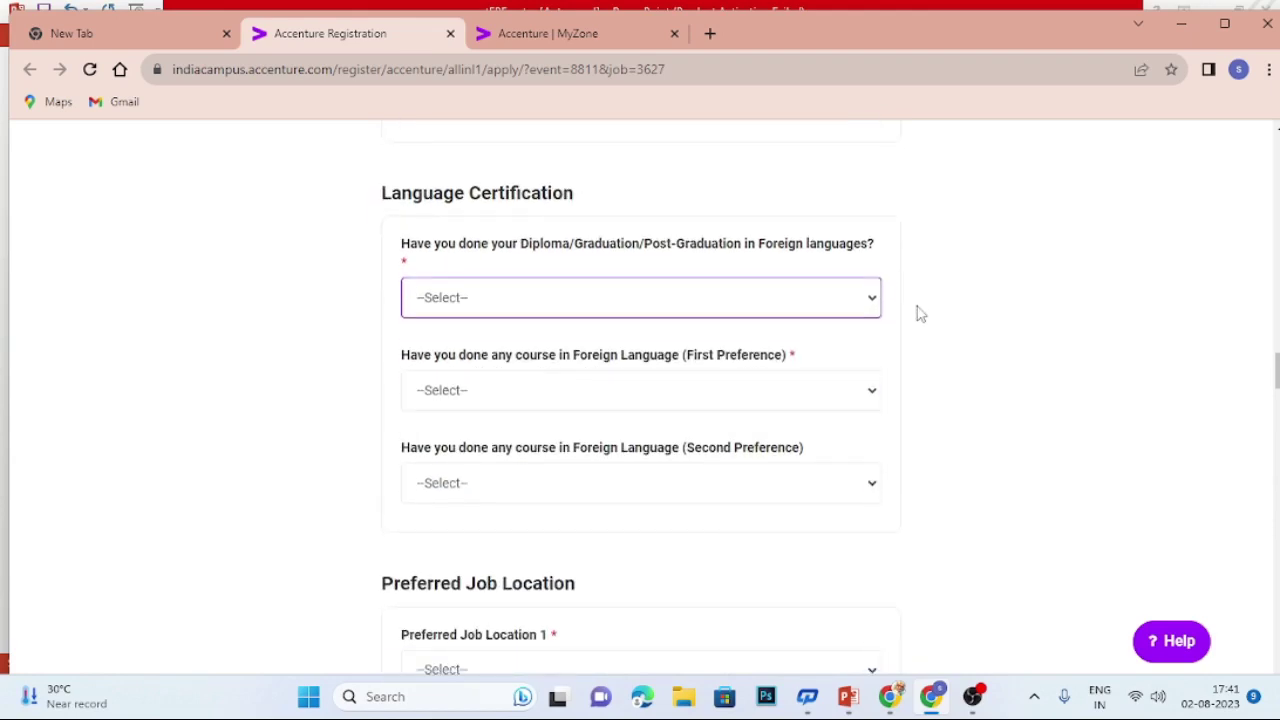
{"action": "left_click", "coordinate": [790, 295]}
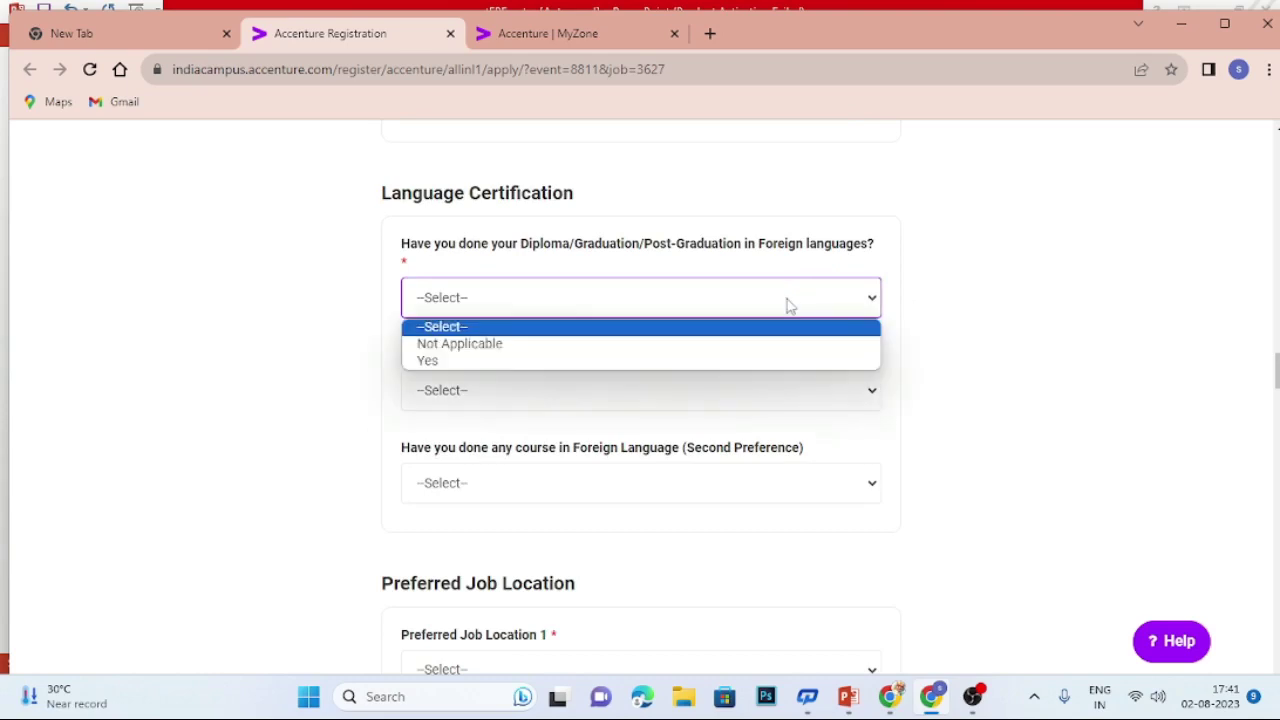
Review the choices for preferred job locations 1 and 2 without selecting any, then look over the Others Details questions.
{"action": "scroll", "coordinate": [965, 296], "scroll_direction": "down", "scroll_amount": 4}
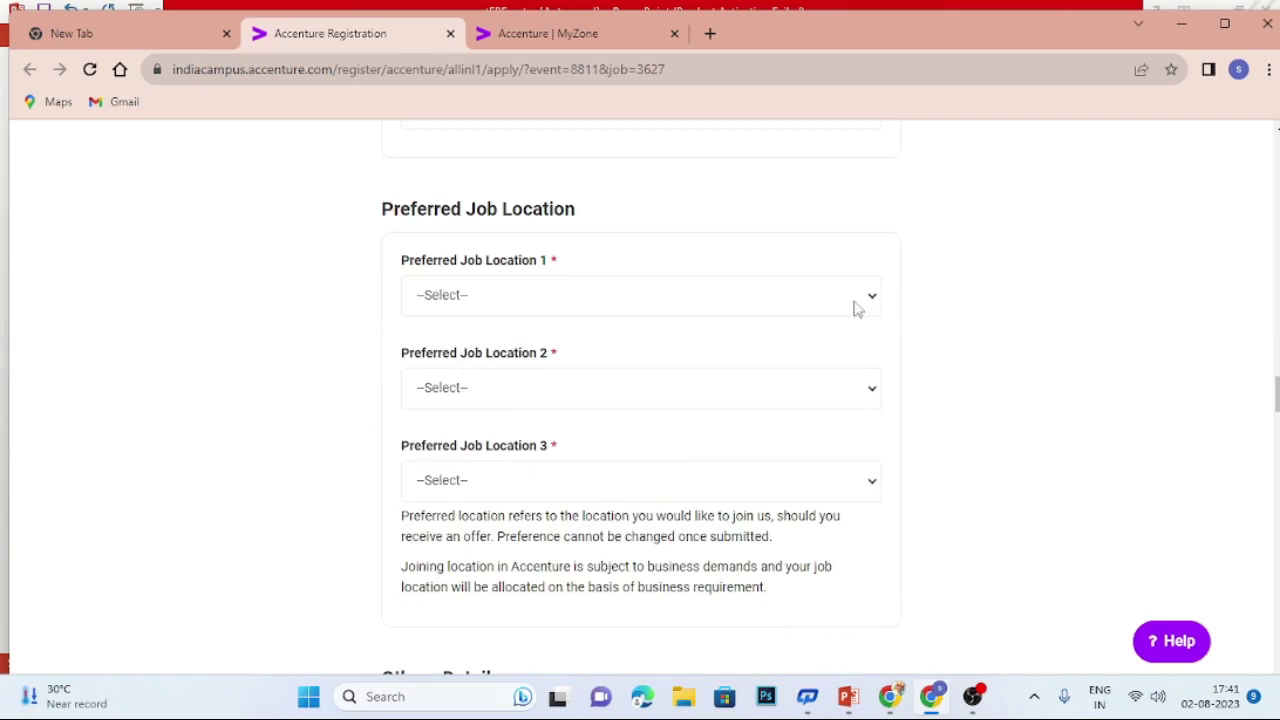
{"action": "left_click", "coordinate": [834, 303]}
{"action": "left_click", "coordinate": [1005, 270]}
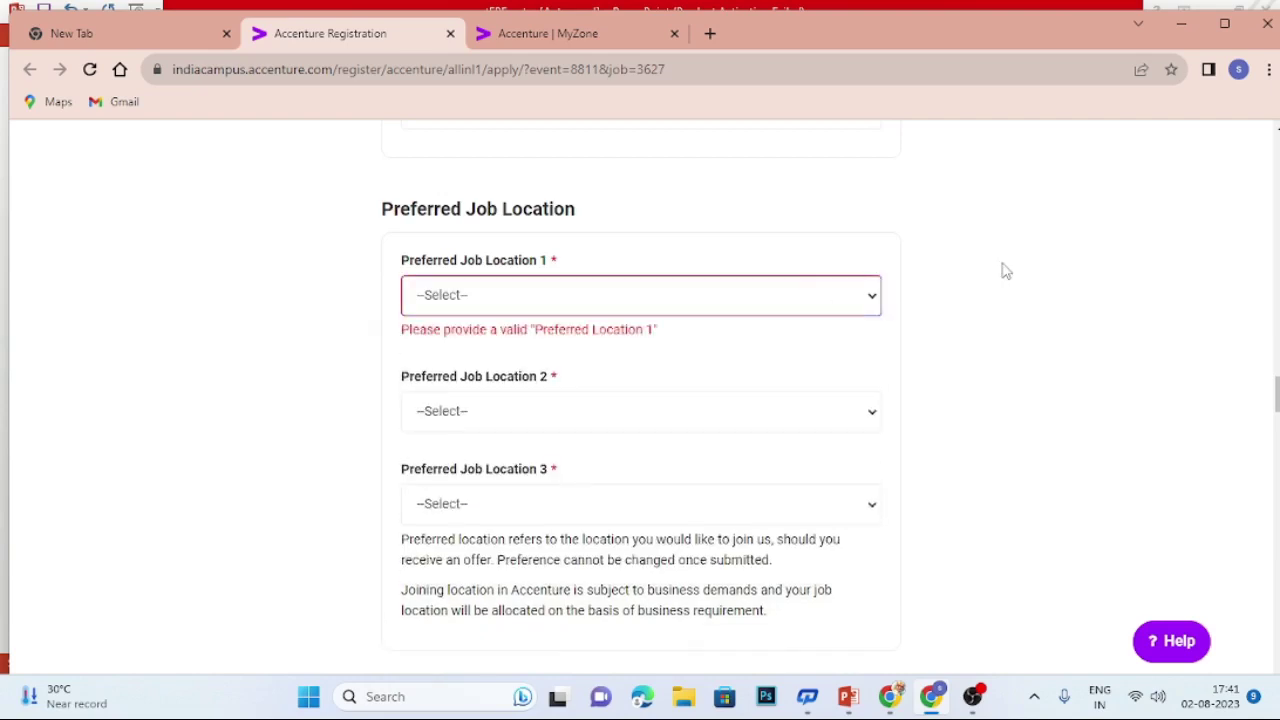
{"action": "left_click", "coordinate": [765, 303]}
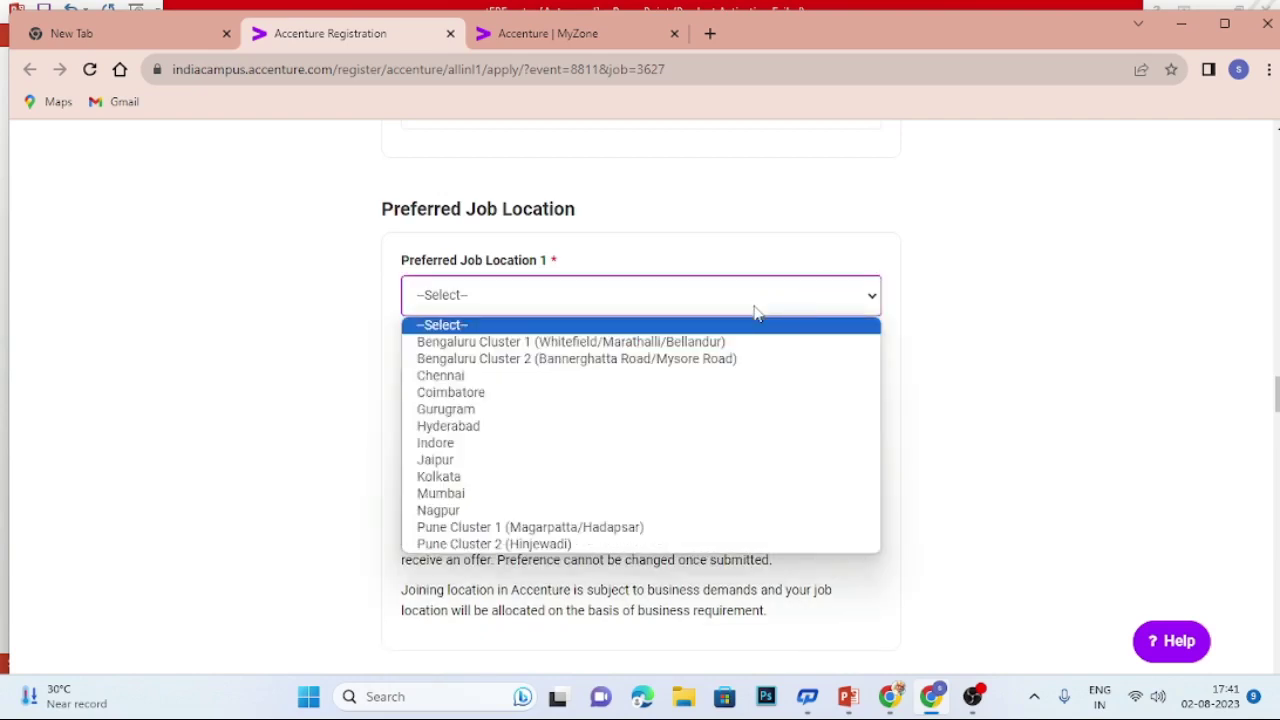
{"action": "left_click", "coordinate": [823, 231]}
{"action": "scroll", "coordinate": [823, 231], "scroll_direction": "down", "scroll_amount": 2}
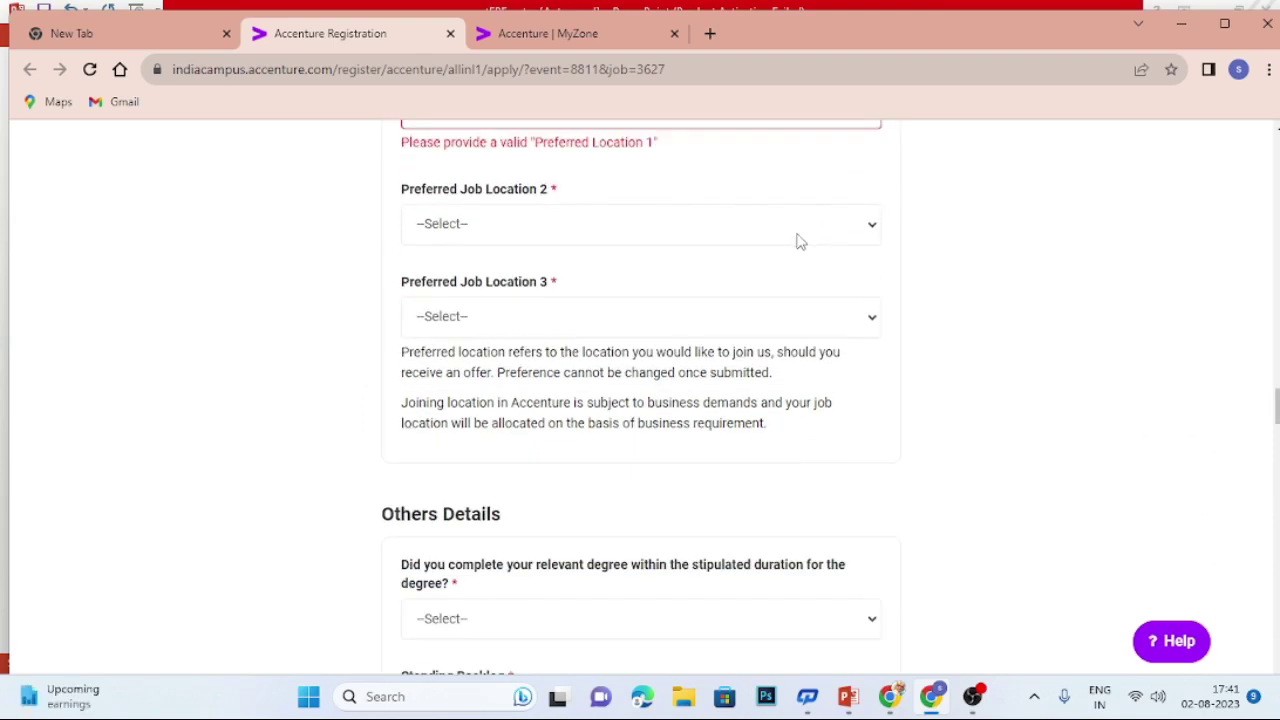
{"action": "left_click", "coordinate": [800, 241]}
{"action": "left_click", "coordinate": [985, 210]}
{"action": "scroll", "coordinate": [1011, 207], "scroll_direction": "down", "scroll_amount": 2}
{"action": "scroll", "coordinate": [1005, 225], "scroll_direction": "up", "scroll_amount": 2}
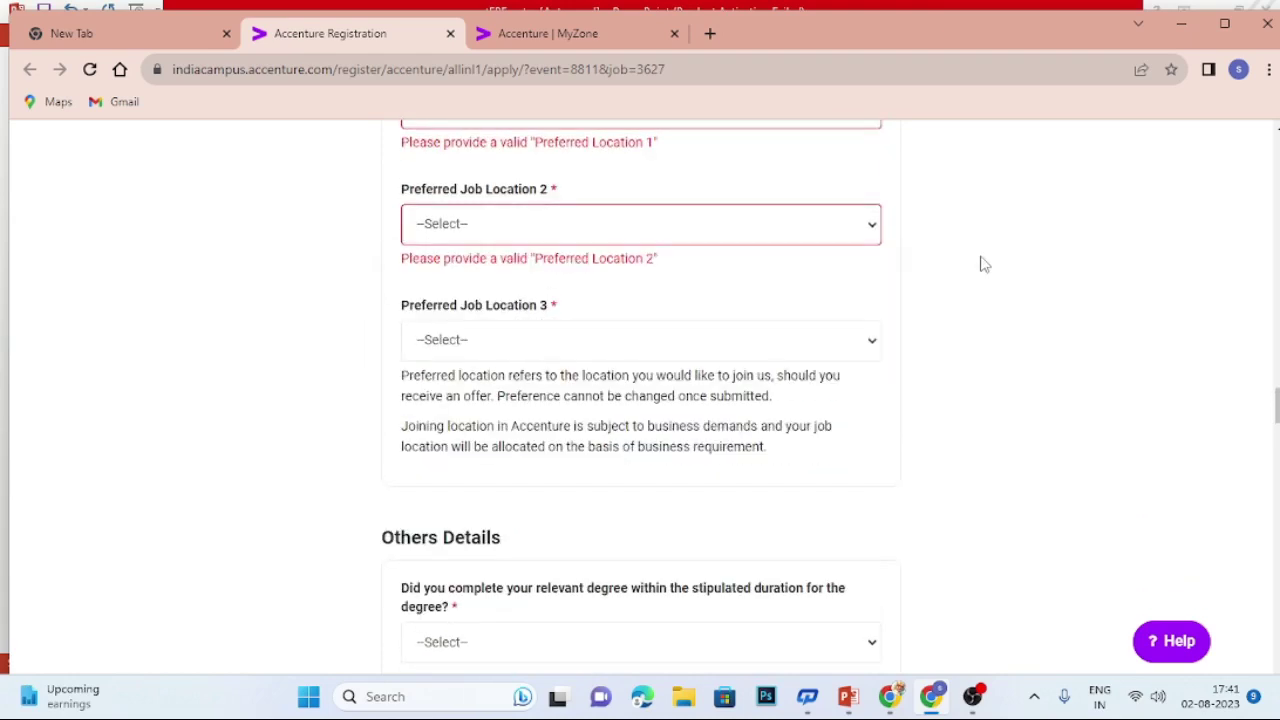
{"action": "scroll", "coordinate": [982, 263], "scroll_direction": "down", "scroll_amount": 3}
{"action": "scroll", "coordinate": [982, 263], "scroll_direction": "up", "scroll_amount": 5}
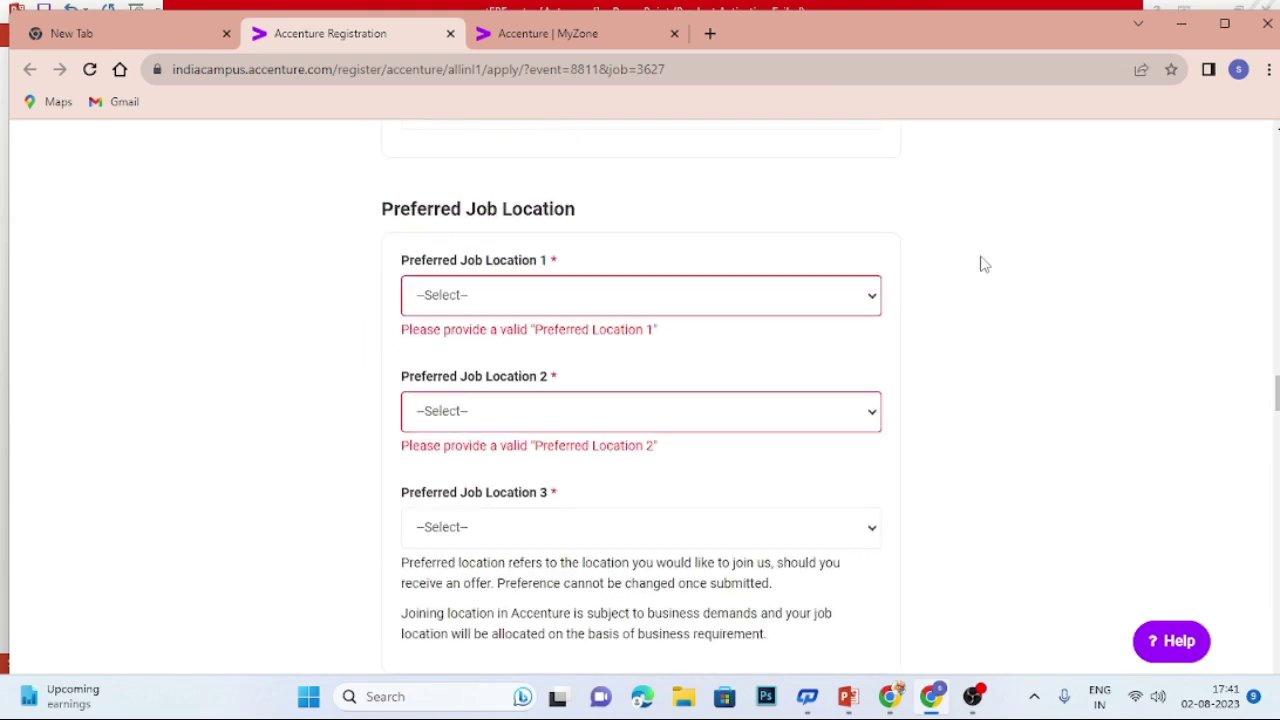
{"action": "scroll", "coordinate": [983, 263], "scroll_direction": "down", "scroll_amount": 6}
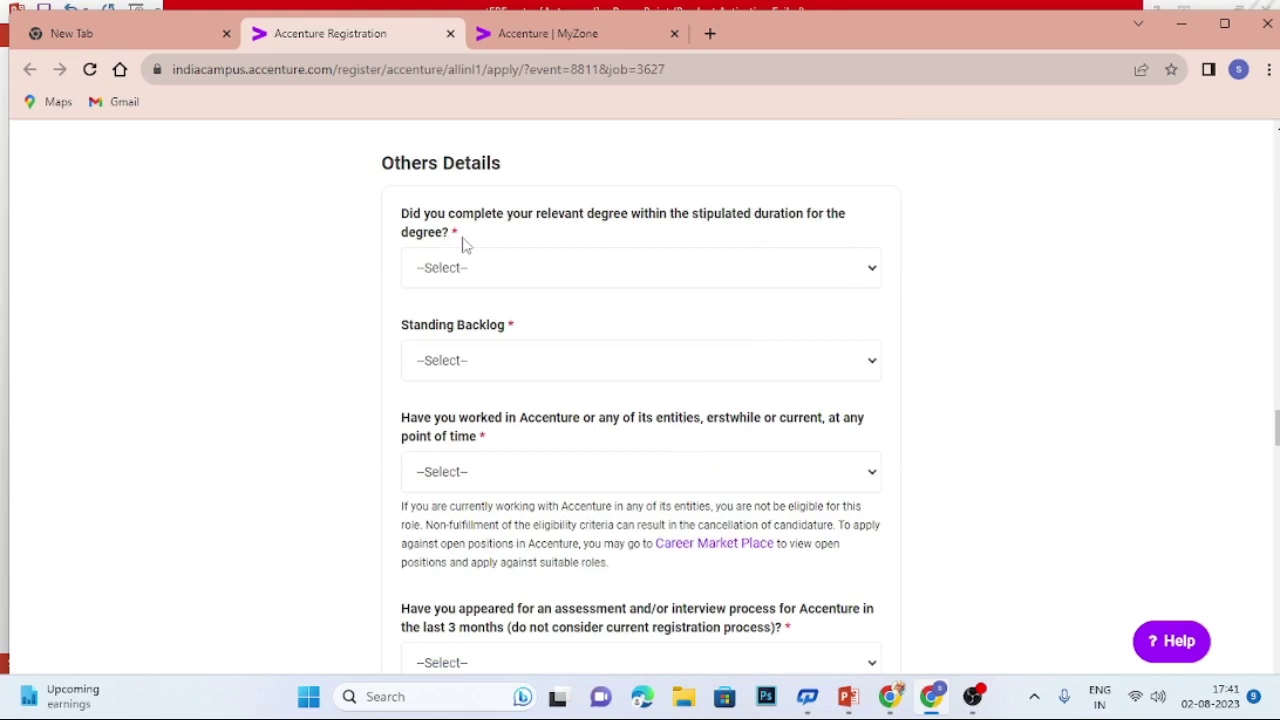
View the answer choices for degree completion within the stipulated duration and for Standing Backlog without selecting any.
{"action": "left_click", "coordinate": [812, 282]}
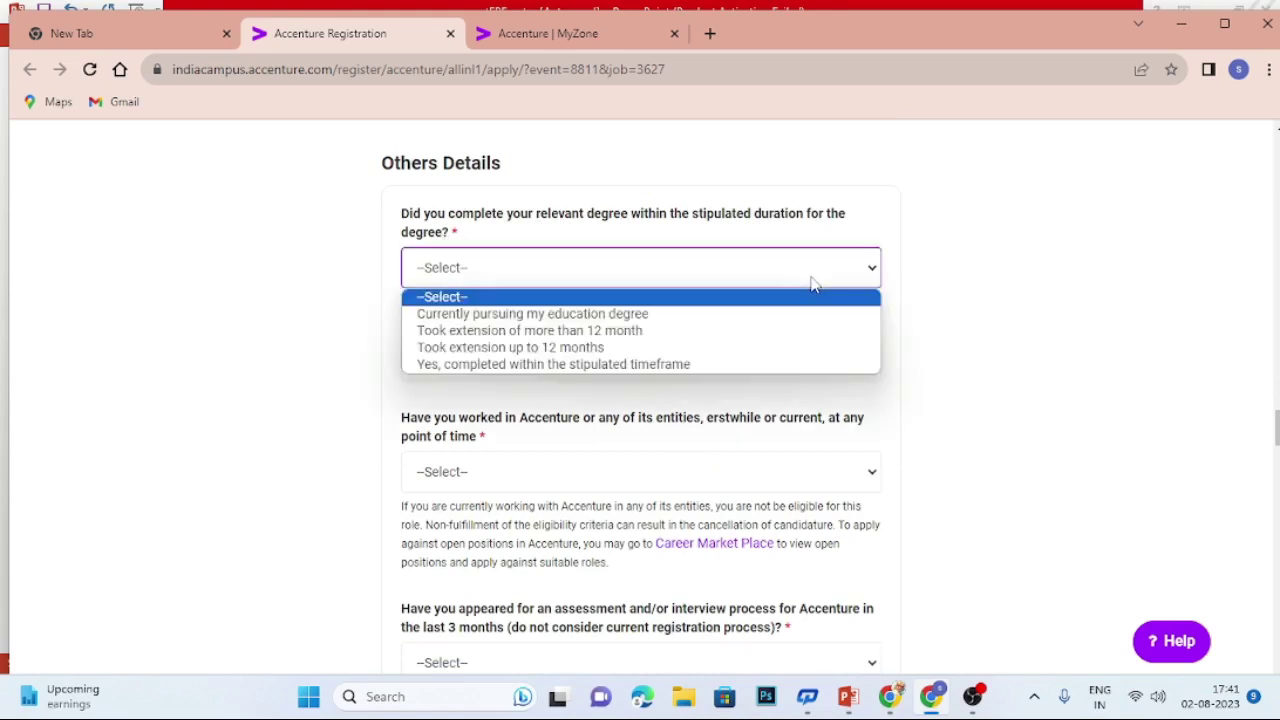
{"action": "left_click", "coordinate": [1079, 251]}
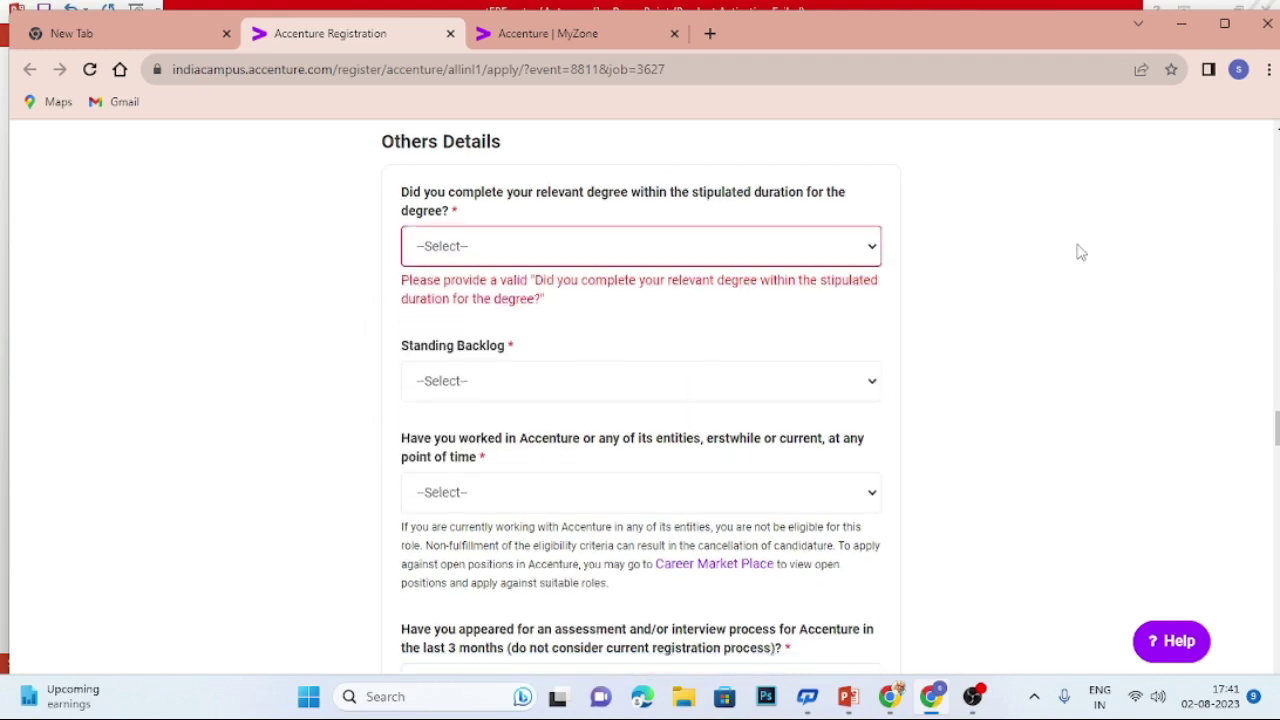
{"action": "scroll", "coordinate": [1079, 251], "scroll_direction": "down", "scroll_amount": 2}
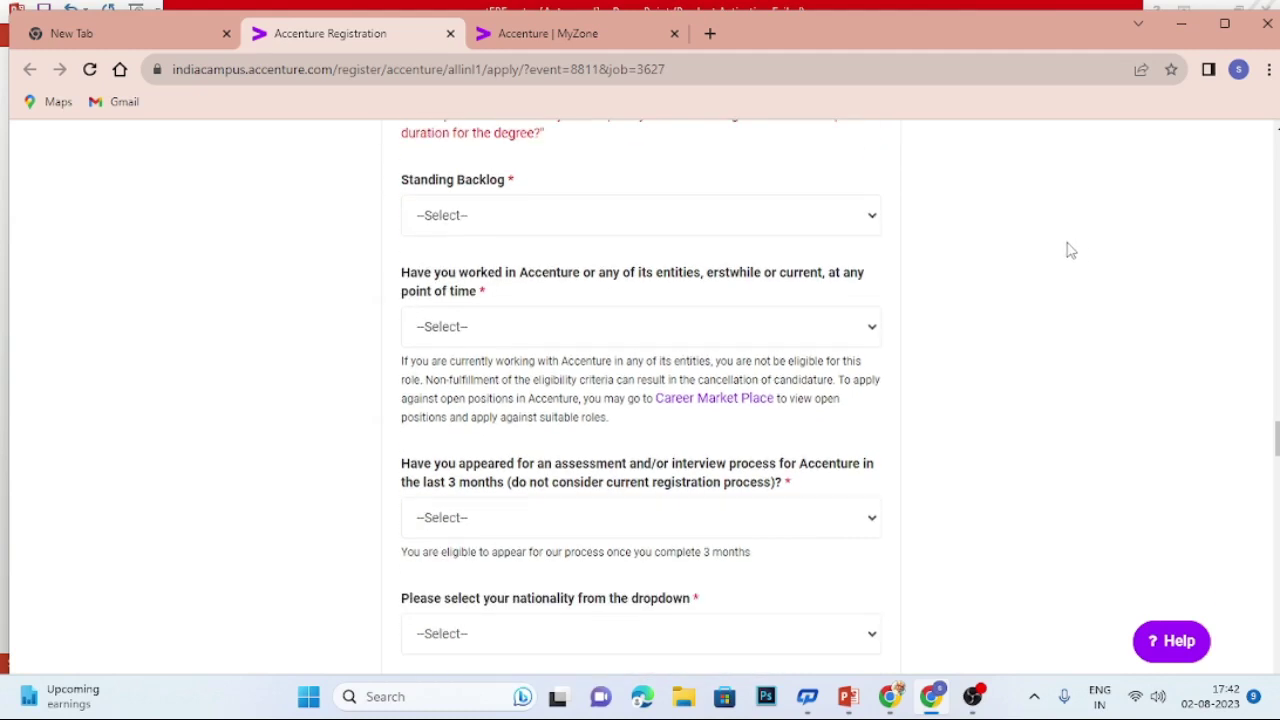
{"action": "left_click", "coordinate": [786, 219]}
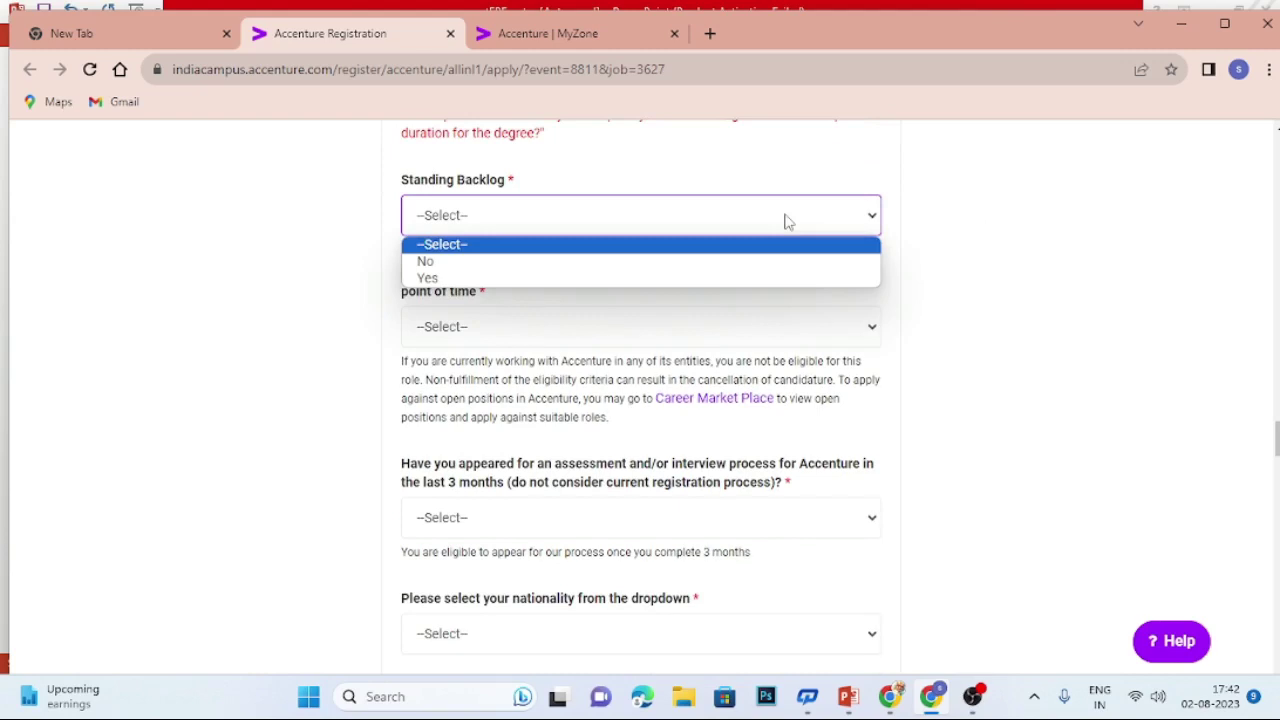
{"action": "left_click", "coordinate": [1222, 196]}
View the answer choices for past work at Accenture and for an assessment or interview in the last 3 months without selecting any.
{"action": "scroll", "coordinate": [1025, 252], "scroll_direction": "down", "scroll_amount": 1}
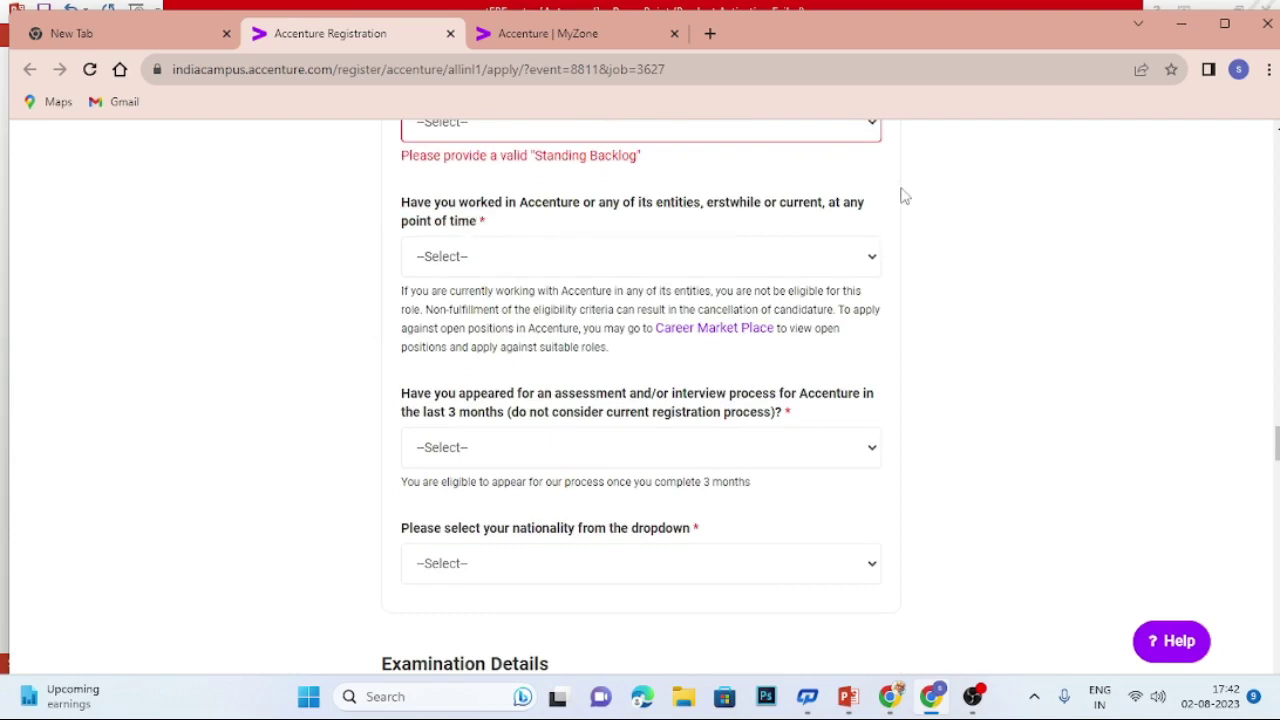
{"action": "left_click", "coordinate": [828, 258]}
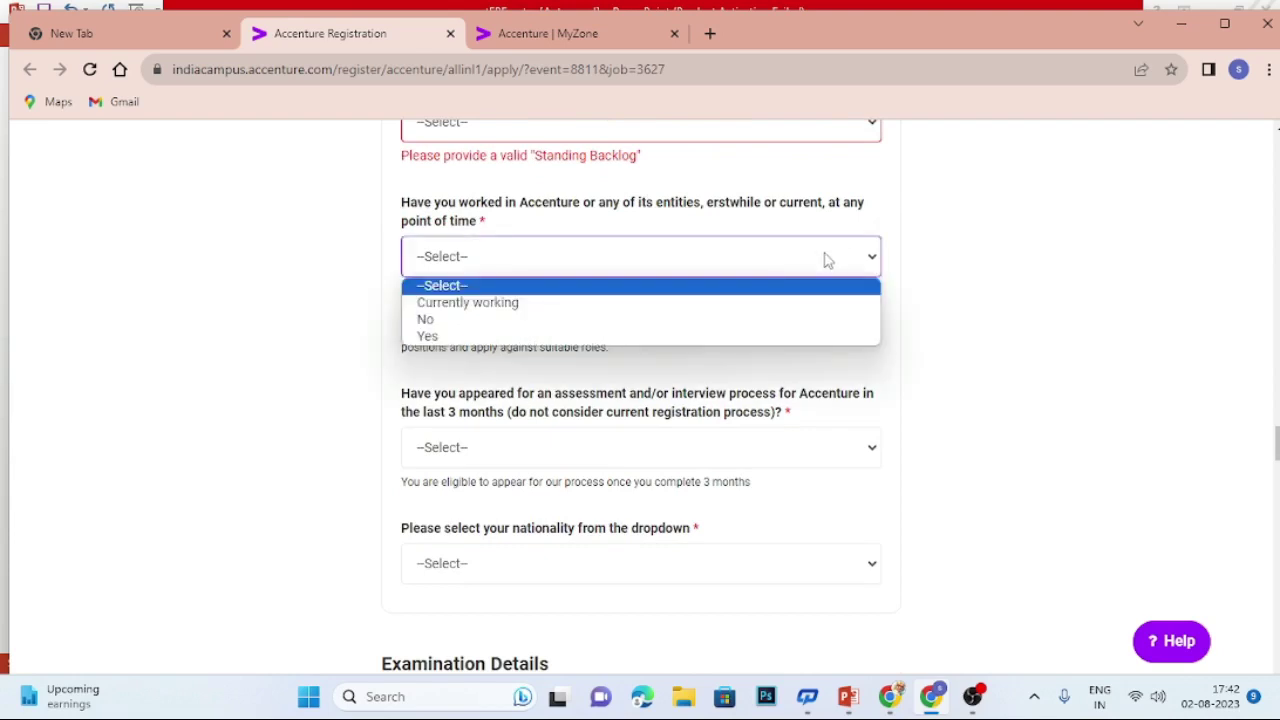
{"action": "left_click", "coordinate": [828, 258]}
{"action": "left_click", "coordinate": [828, 258]}
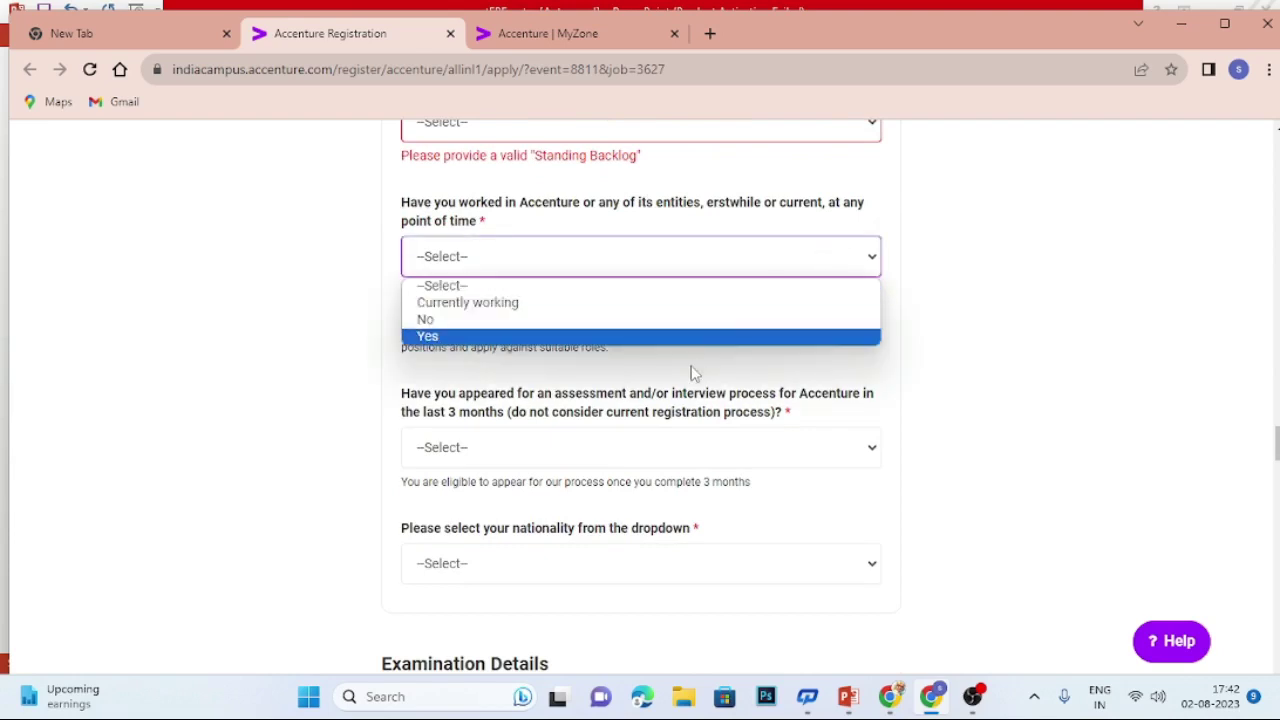
{"action": "left_click", "coordinate": [1172, 386]}
{"action": "scroll", "coordinate": [871, 251], "scroll_direction": "down", "scroll_amount": 2}
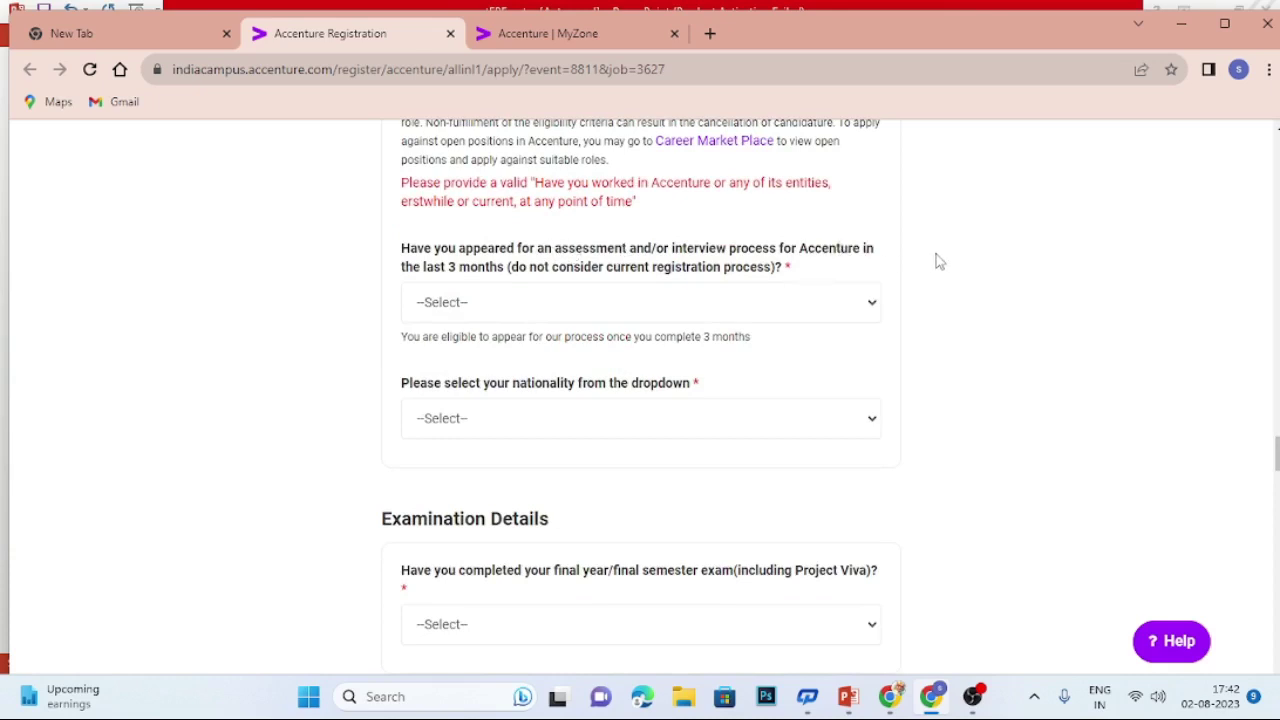
{"action": "left_click", "coordinate": [836, 303]}
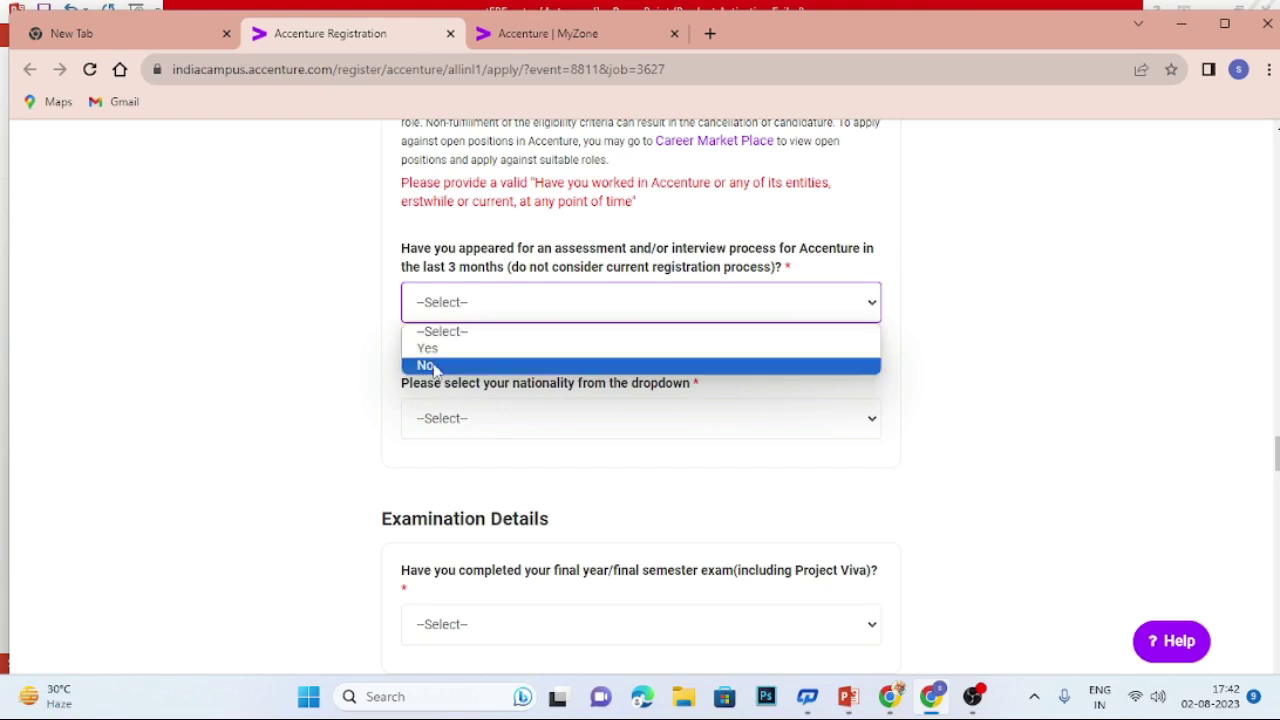
{"action": "left_click", "coordinate": [938, 370]}
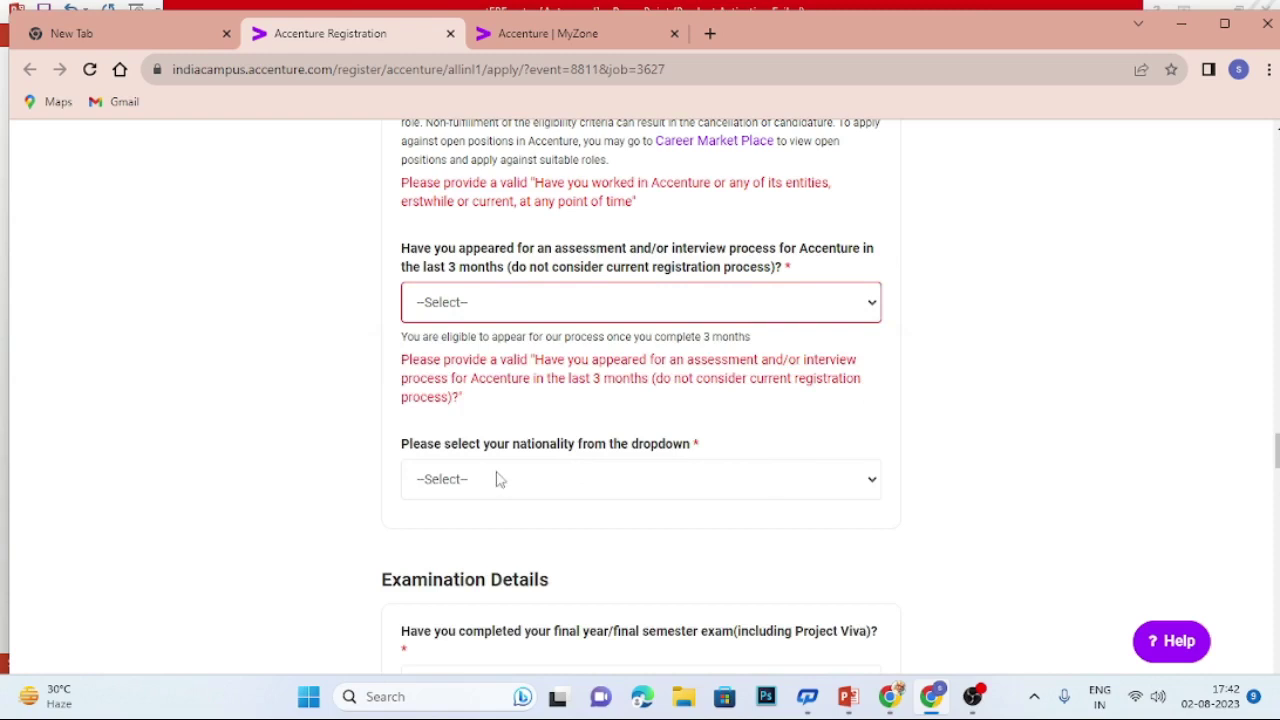
View the choices for nationality and for completion of the final year or final semester exam without selecting any.
{"action": "left_click", "coordinate": [598, 502]}
{"action": "left_click", "coordinate": [600, 494]}
{"action": "left_click", "coordinate": [954, 467]}
{"action": "scroll", "coordinate": [1048, 440], "scroll_direction": "down", "scroll_amount": 2}
{"action": "left_click", "coordinate": [826, 300]}
{"action": "left_click", "coordinate": [823, 306]}
{"action": "scroll", "coordinate": [820, 320], "scroll_direction": "down", "scroll_amount": 2}
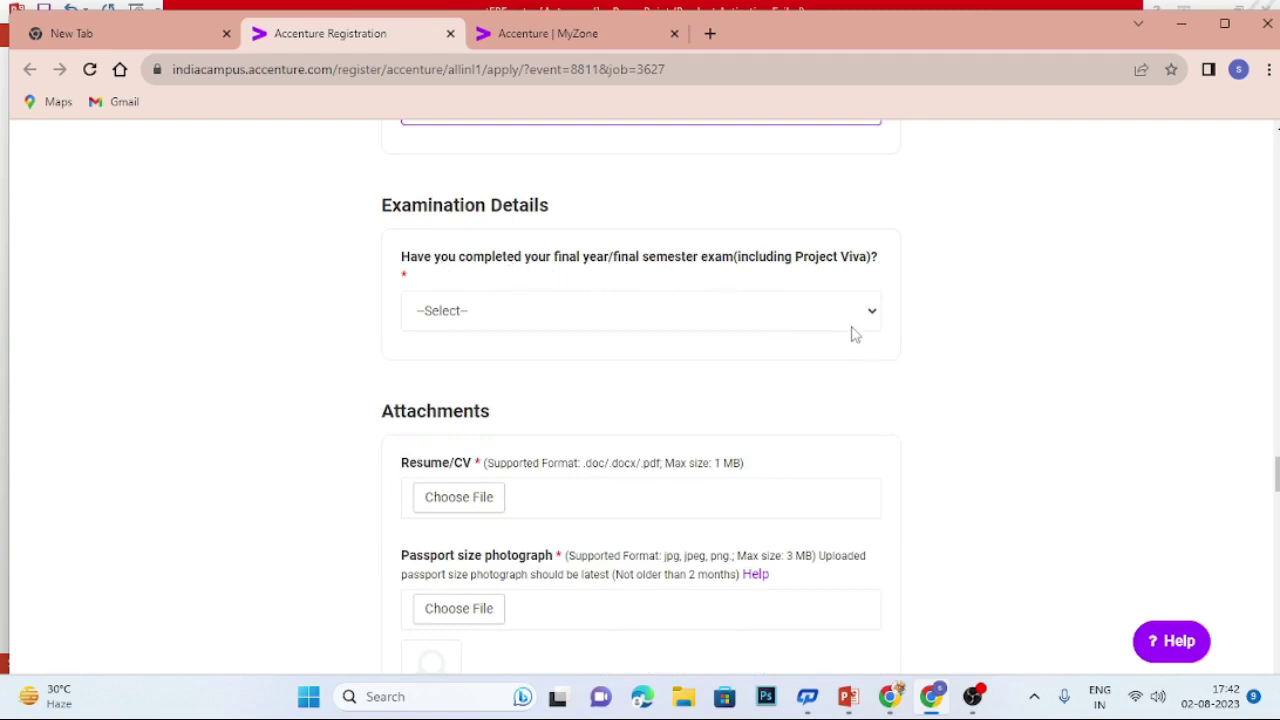
{"action": "left_click", "coordinate": [855, 328]}
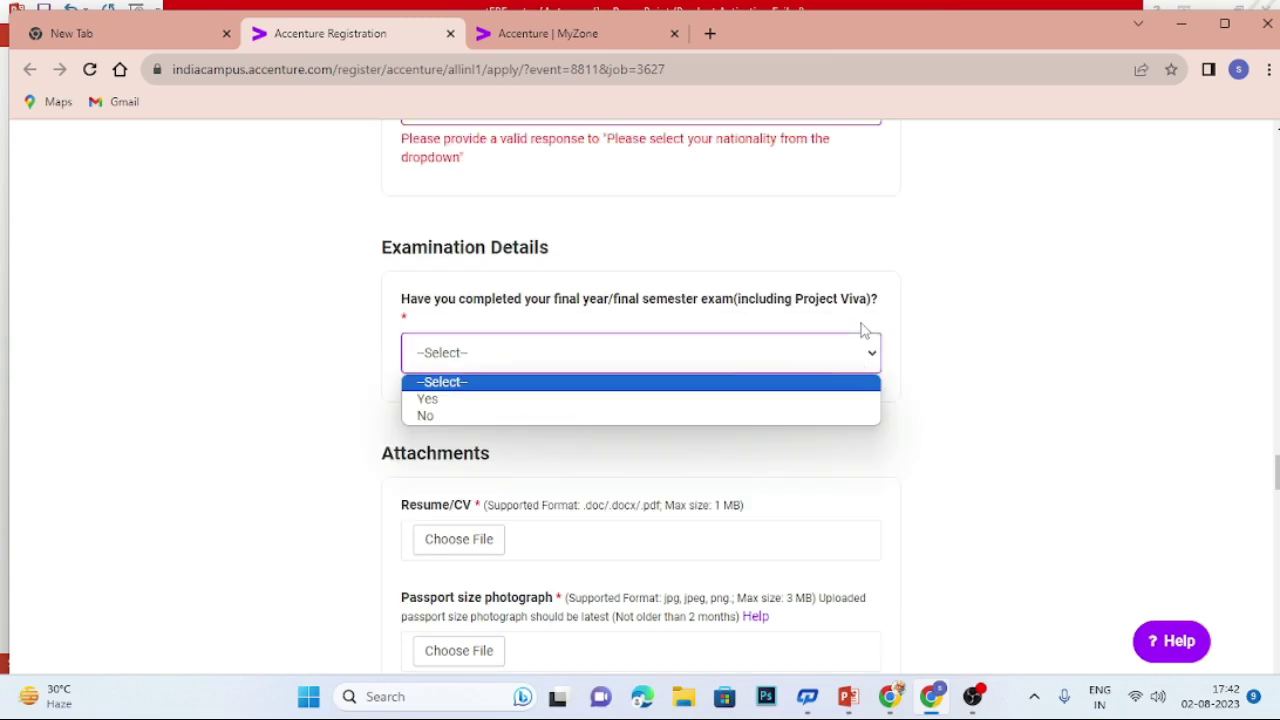
{"action": "left_click", "coordinate": [1005, 360]}
Look over the resume and photograph attachment requirements, then set the Government ID Type to Pan Card and activate the PAN number field.
{"action": "scroll", "coordinate": [1008, 360], "scroll_direction": "down", "scroll_amount": 2}
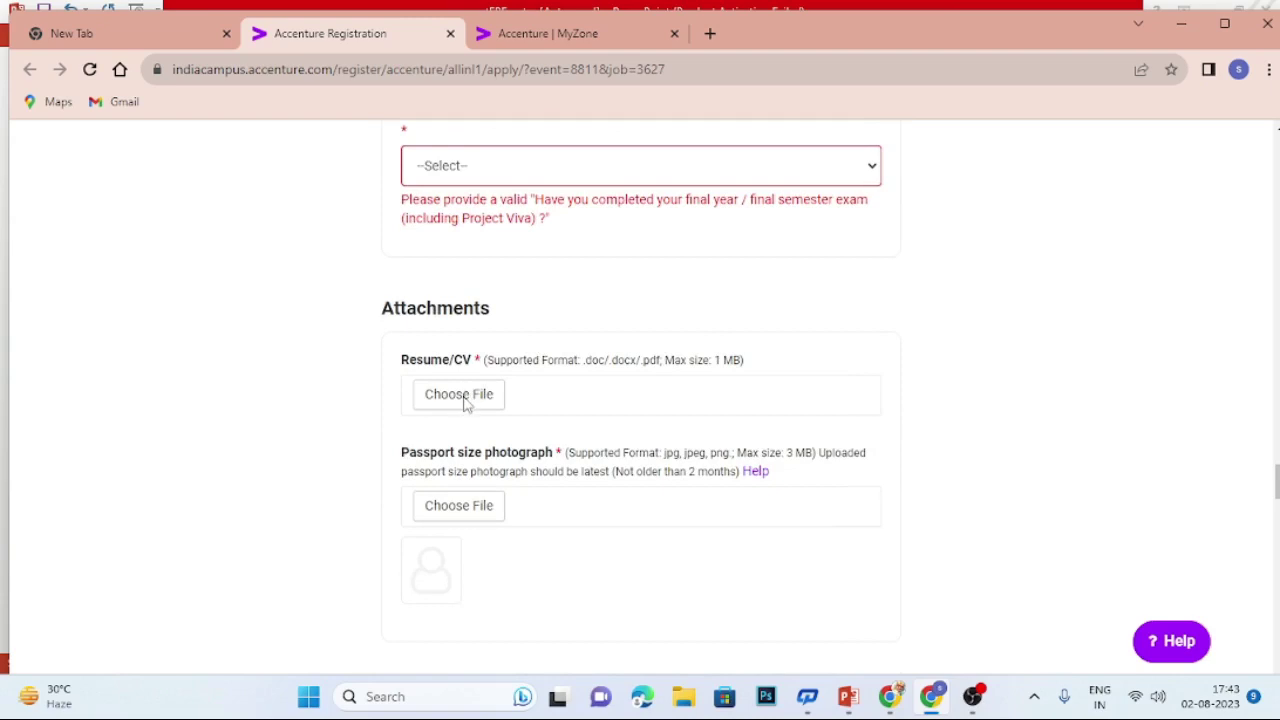
{"action": "scroll", "coordinate": [463, 402], "scroll_direction": "down", "scroll_amount": 1}
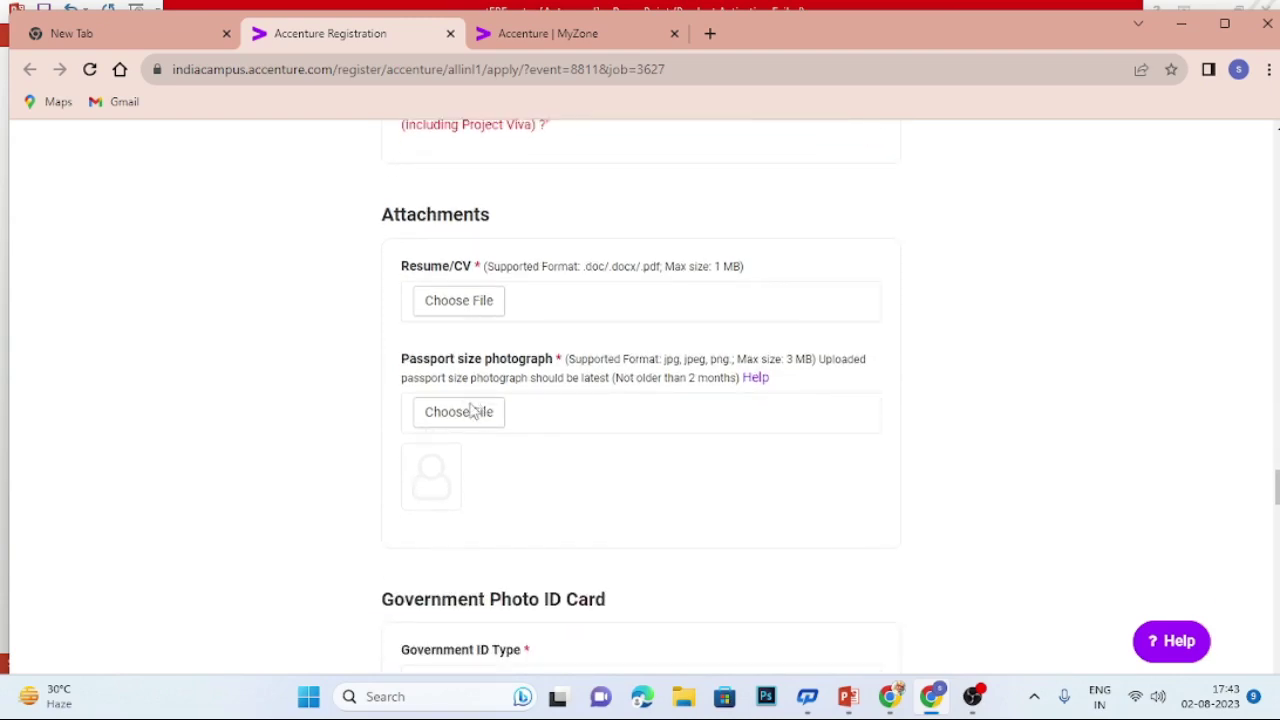
{"action": "scroll", "coordinate": [473, 410], "scroll_direction": "down", "scroll_amount": 4}
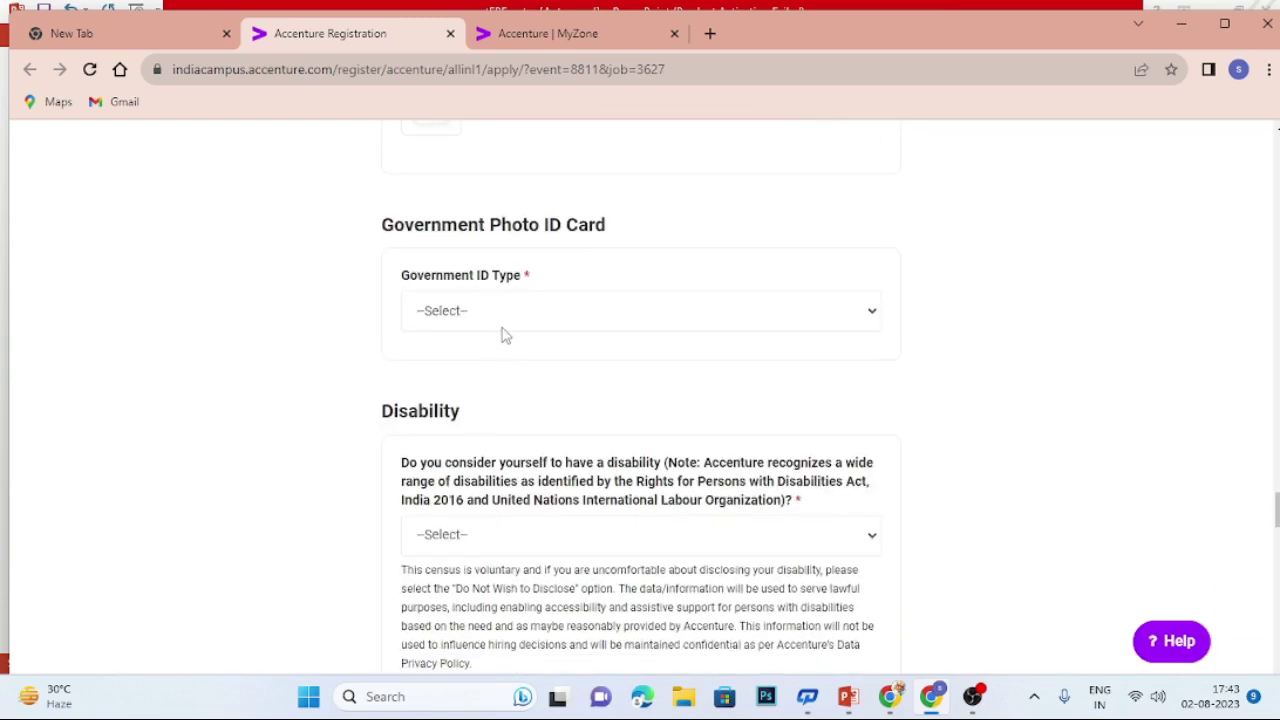
{"action": "left_click", "coordinate": [503, 328]}
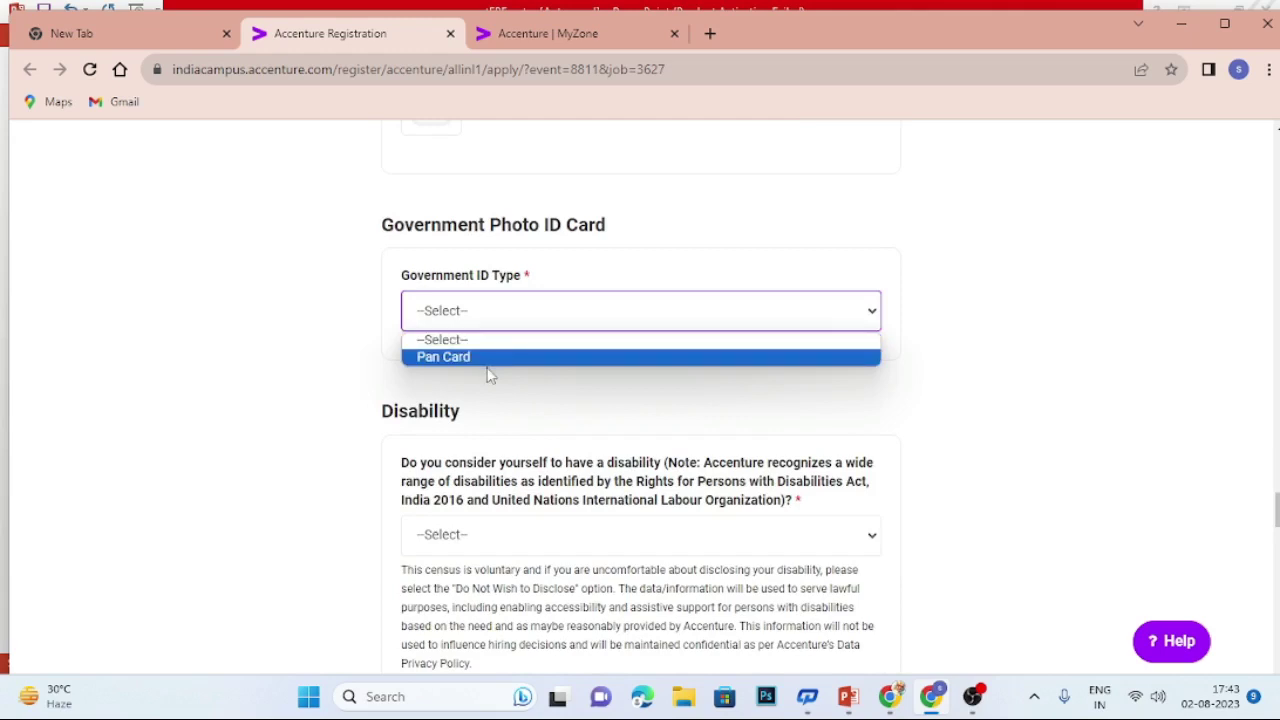
{"action": "left_click", "coordinate": [490, 357]}
{"action": "scroll", "coordinate": [486, 366], "scroll_direction": "down", "scroll_amount": 2}
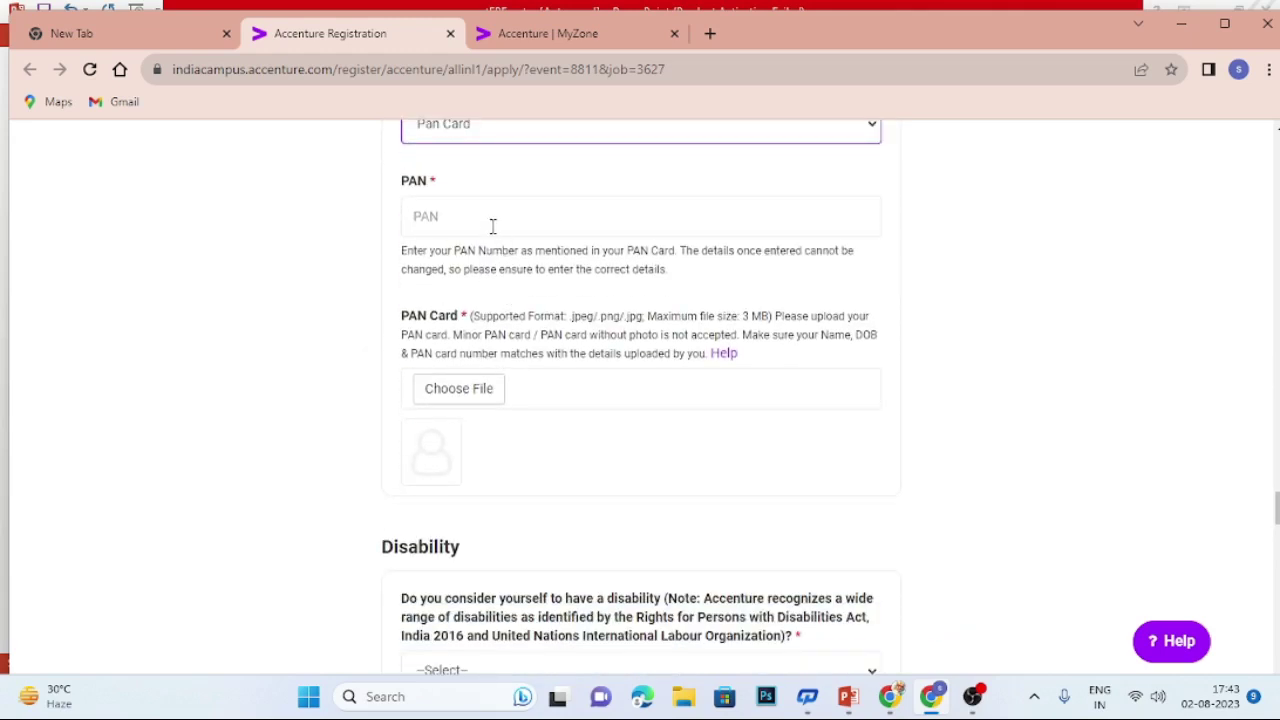
{"action": "left_click", "coordinate": [492, 226]}
Check the answer choices for the Disability question without choosing one.
{"action": "scroll", "coordinate": [510, 240], "scroll_direction": "down", "scroll_amount": 4}
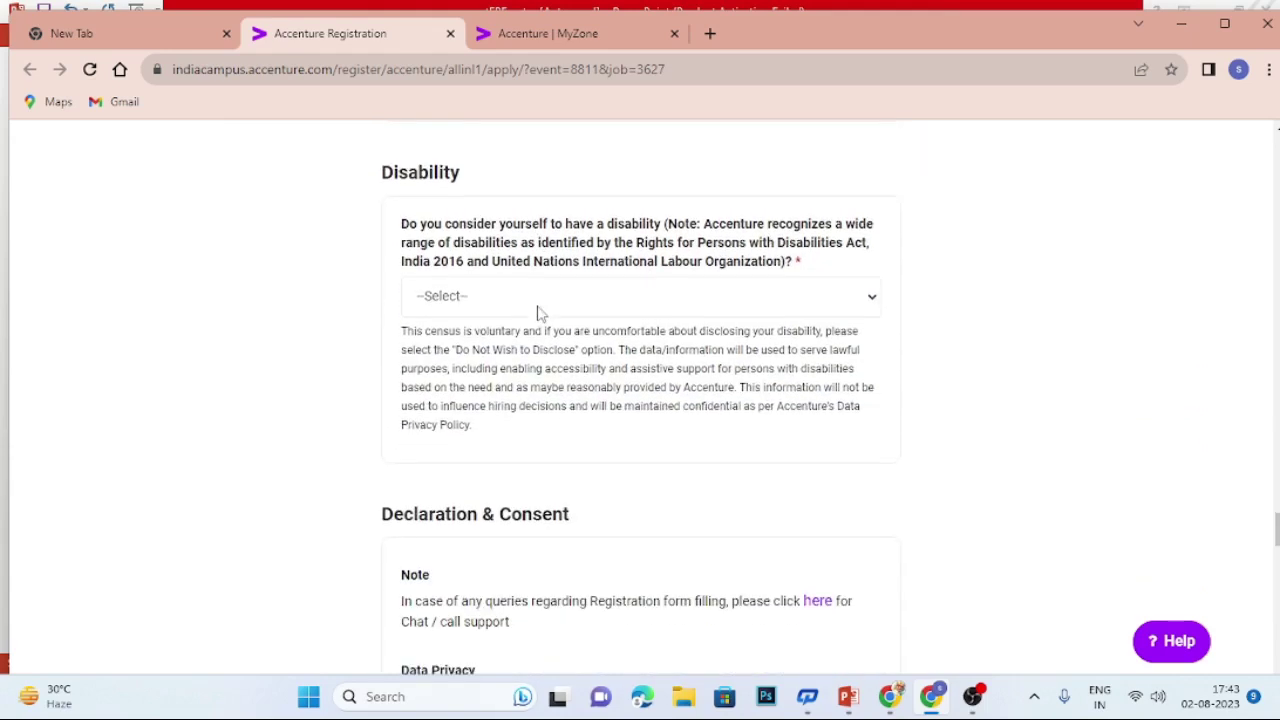
{"action": "left_click", "coordinate": [538, 300]}
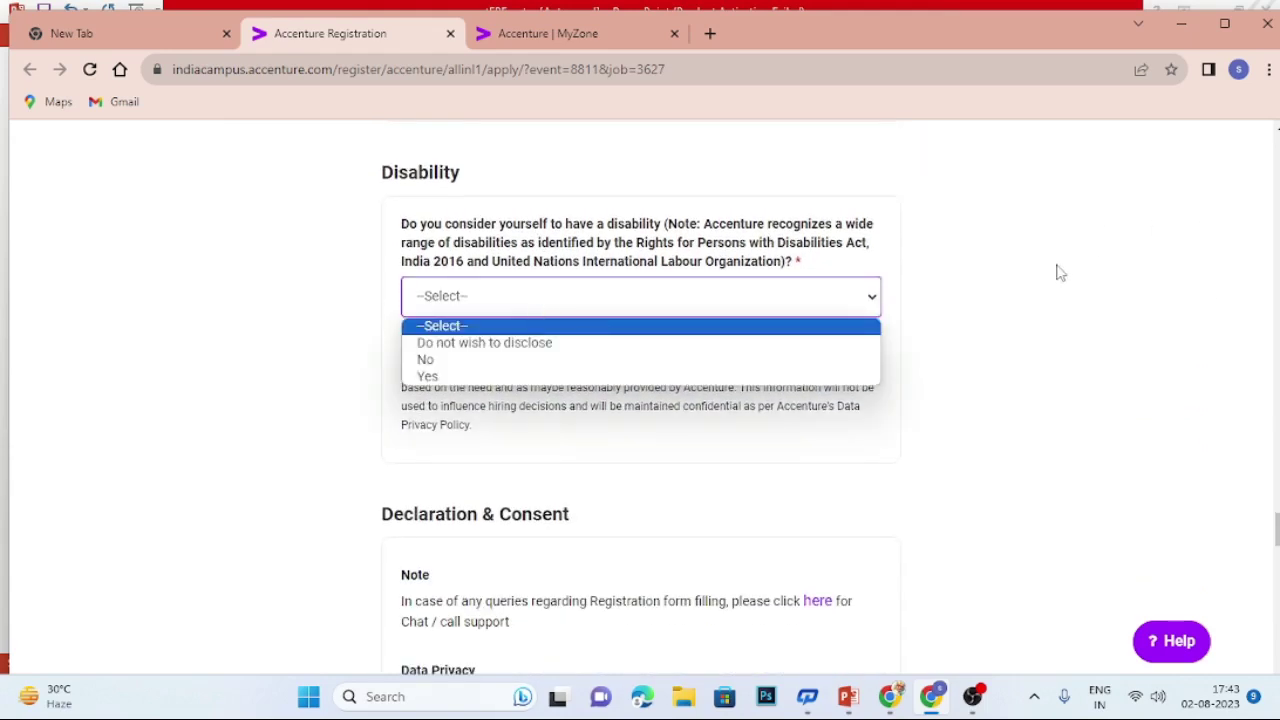
{"action": "scroll", "coordinate": [1060, 272], "scroll_direction": "down", "scroll_amount": 5}
{"action": "scroll", "coordinate": [1057, 273], "scroll_direction": "up", "scroll_amount": 1}
{"action": "scroll", "coordinate": [1052, 274], "scroll_direction": "up", "scroll_amount": 1}
Read through the data privacy statement and the I Agree declarations under Declaration & Consent without accepting any.
{"action": "scroll", "coordinate": [655, 322], "scroll_direction": "down", "scroll_amount": 4}
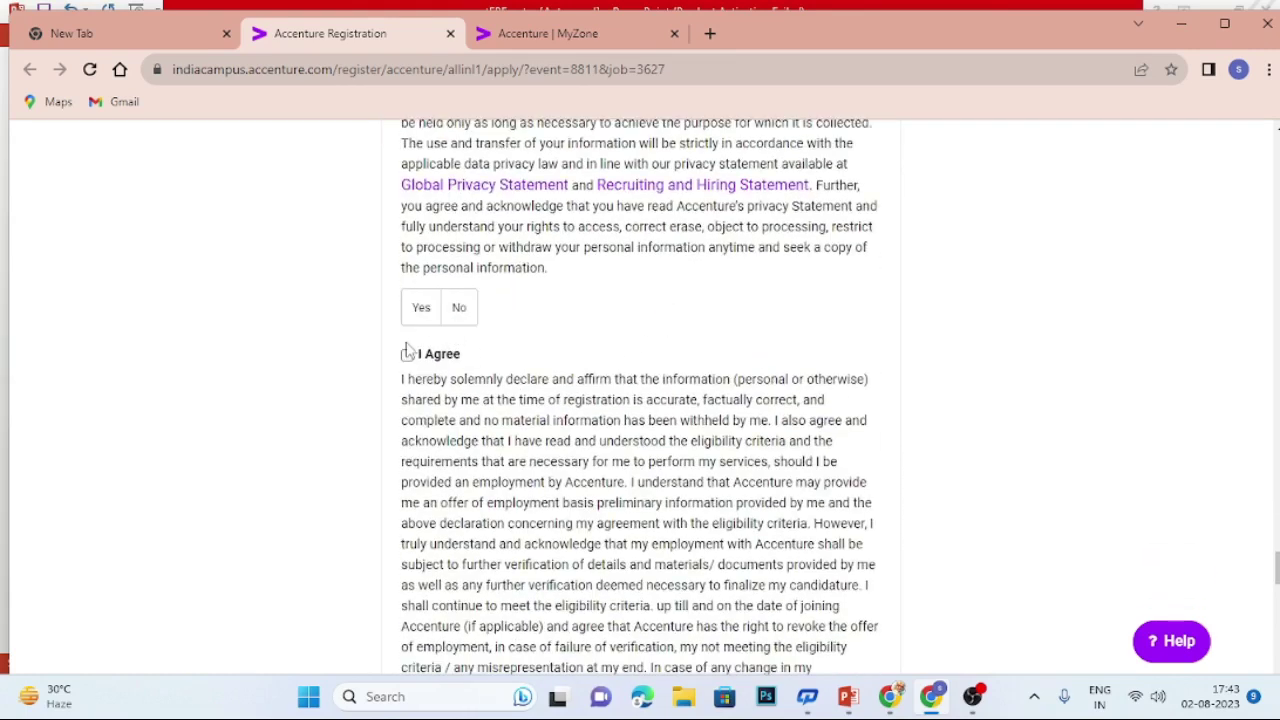
{"action": "scroll", "coordinate": [407, 360], "scroll_direction": "down", "scroll_amount": 1}
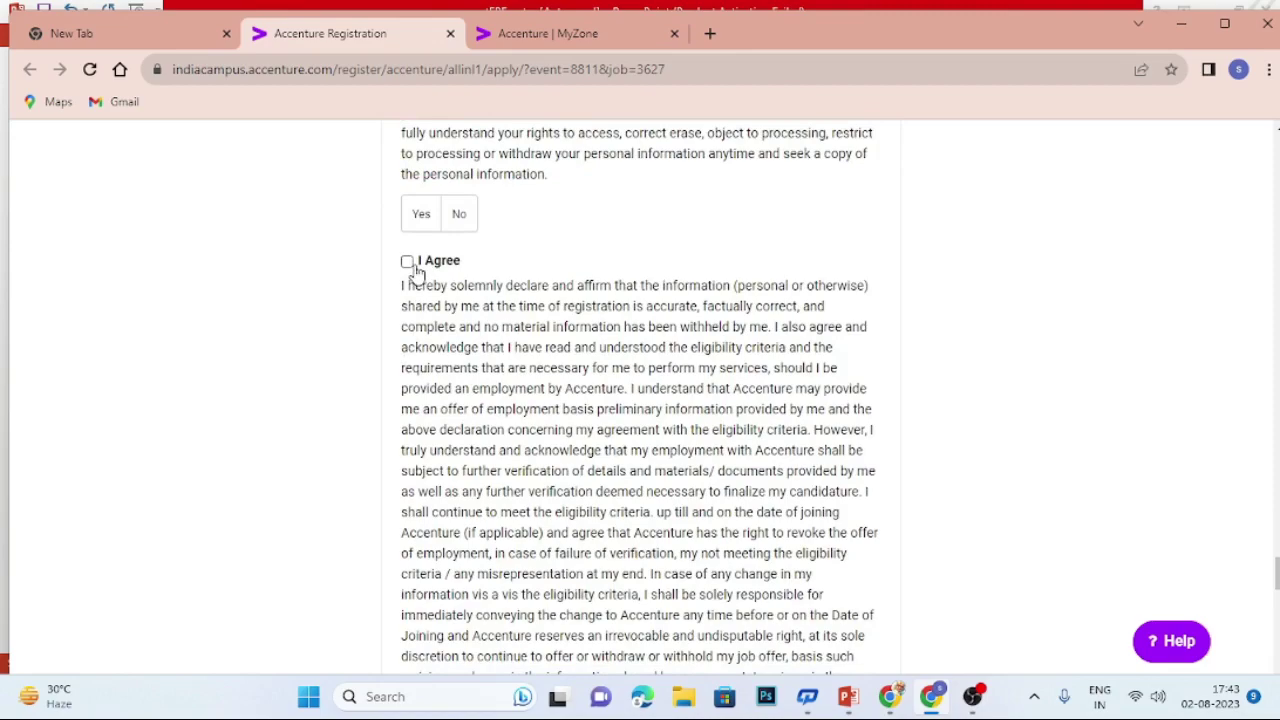
{"action": "scroll", "coordinate": [416, 272], "scroll_direction": "down", "scroll_amount": 7}
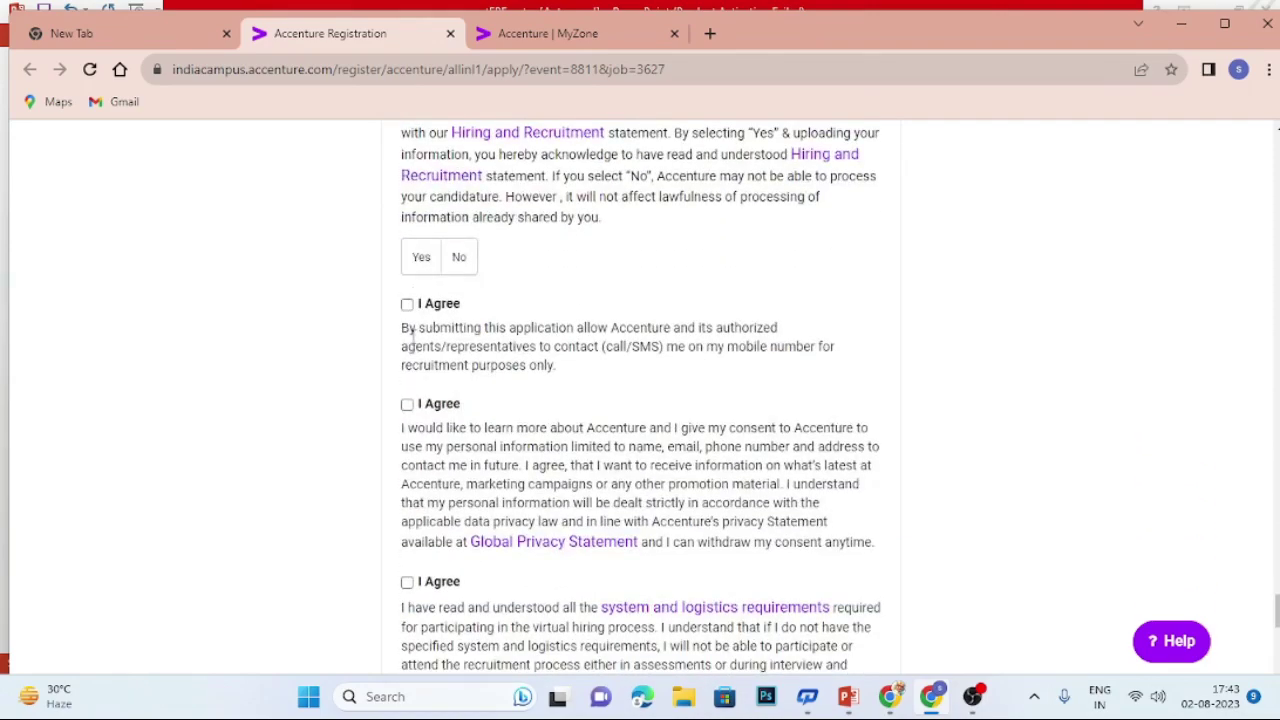
{"action": "scroll", "coordinate": [411, 340], "scroll_direction": "down", "scroll_amount": 10}
{"action": "scroll", "coordinate": [415, 347], "scroll_direction": "up", "scroll_amount": 15}
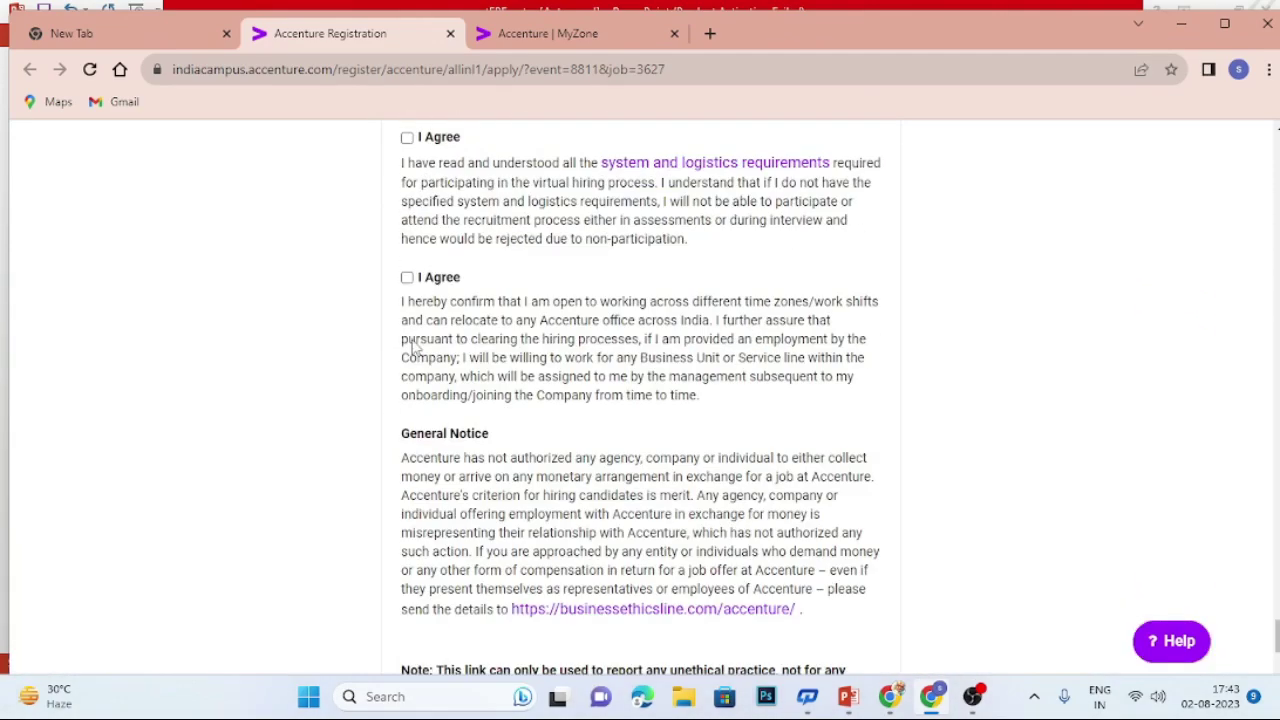
{"action": "scroll", "coordinate": [415, 347], "scroll_direction": "up", "scroll_amount": 8}
{"action": "scroll", "coordinate": [413, 345], "scroll_direction": "down", "scroll_amount": 12}
Try to submit the registration form with its required fields still empty, then review the highlighted fields throughout the form.
{"action": "scroll", "coordinate": [411, 342], "scroll_direction": "down", "scroll_amount": 10}
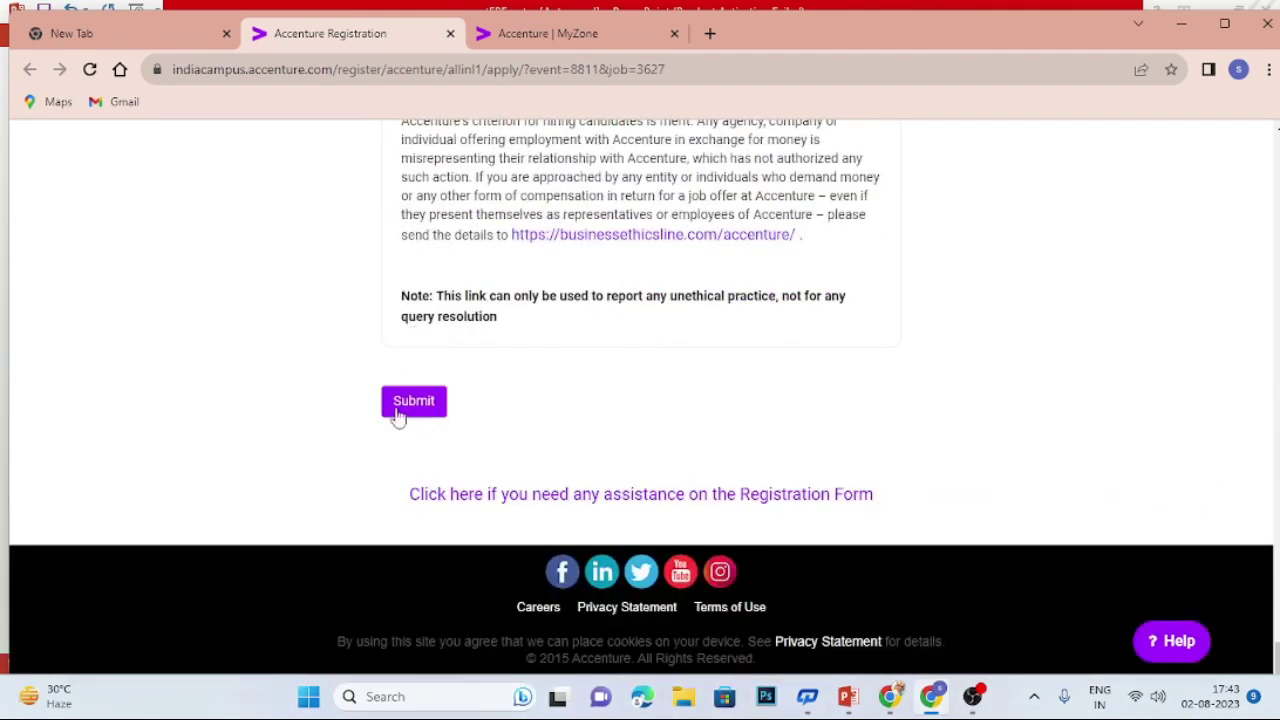
{"action": "left_click", "coordinate": [398, 414]}
{"action": "scroll", "coordinate": [240, 354], "scroll_direction": "up", "scroll_amount": 8}
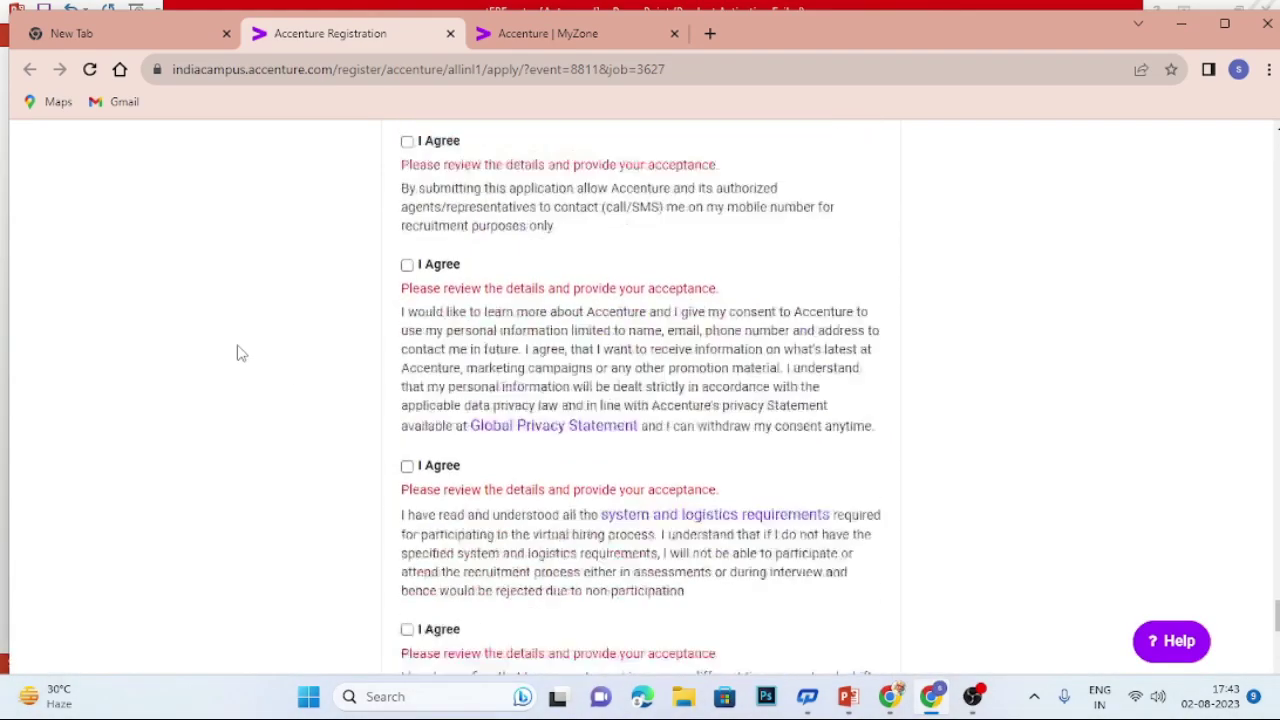
{"action": "scroll", "coordinate": [240, 354], "scroll_direction": "up", "scroll_amount": 20}
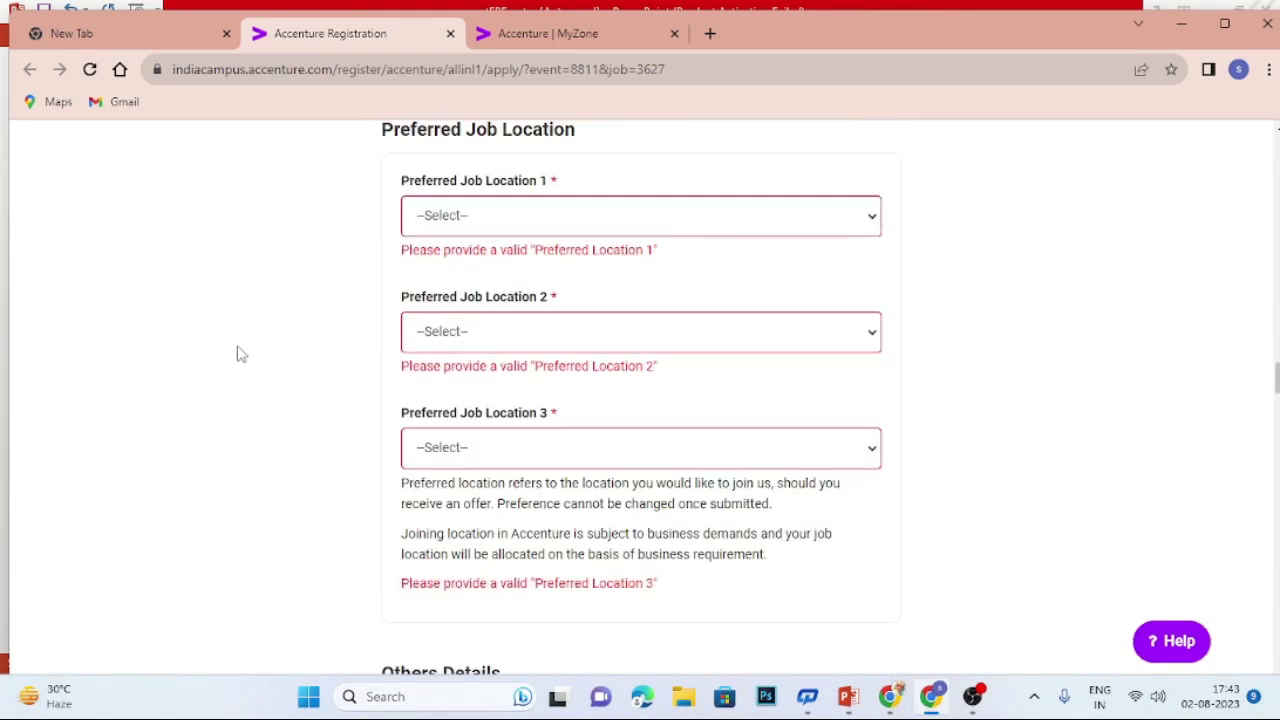
{"action": "scroll", "coordinate": [240, 354], "scroll_direction": "up", "scroll_amount": 20}
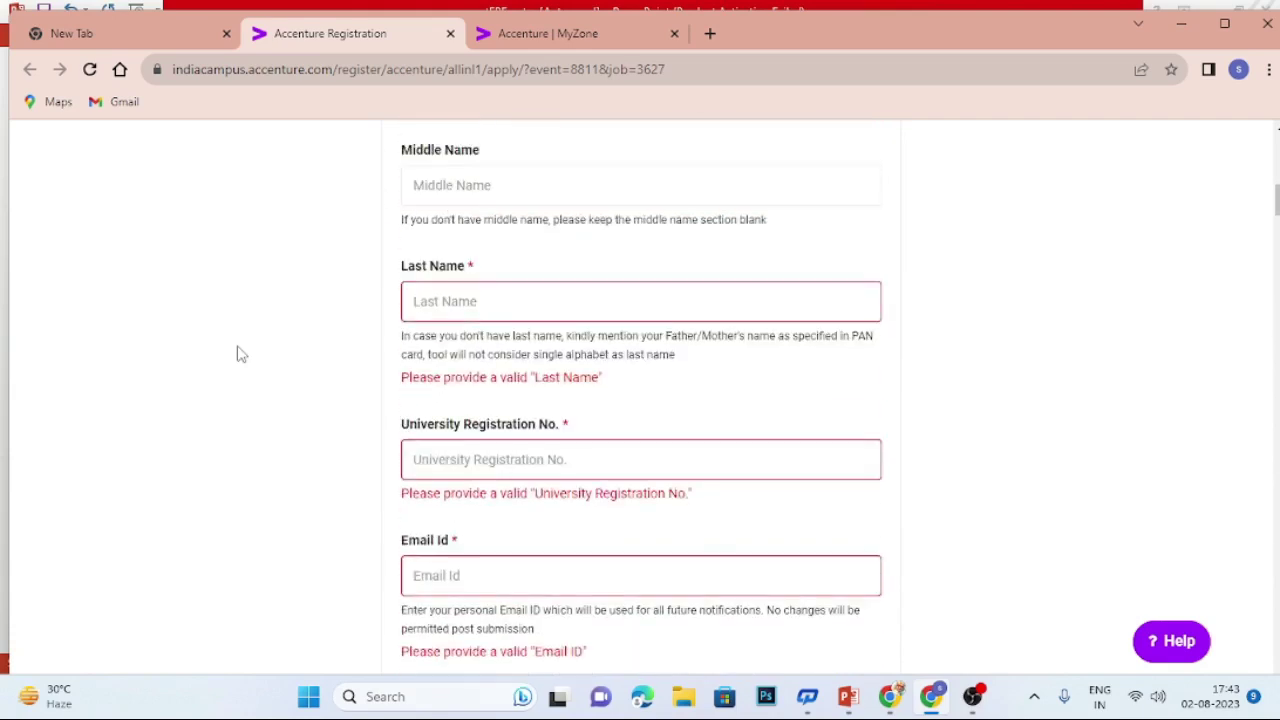
{"action": "scroll", "coordinate": [240, 354], "scroll_direction": "up", "scroll_amount": 4}
{"action": "scroll", "coordinate": [240, 354], "scroll_direction": "down", "scroll_amount": 9}
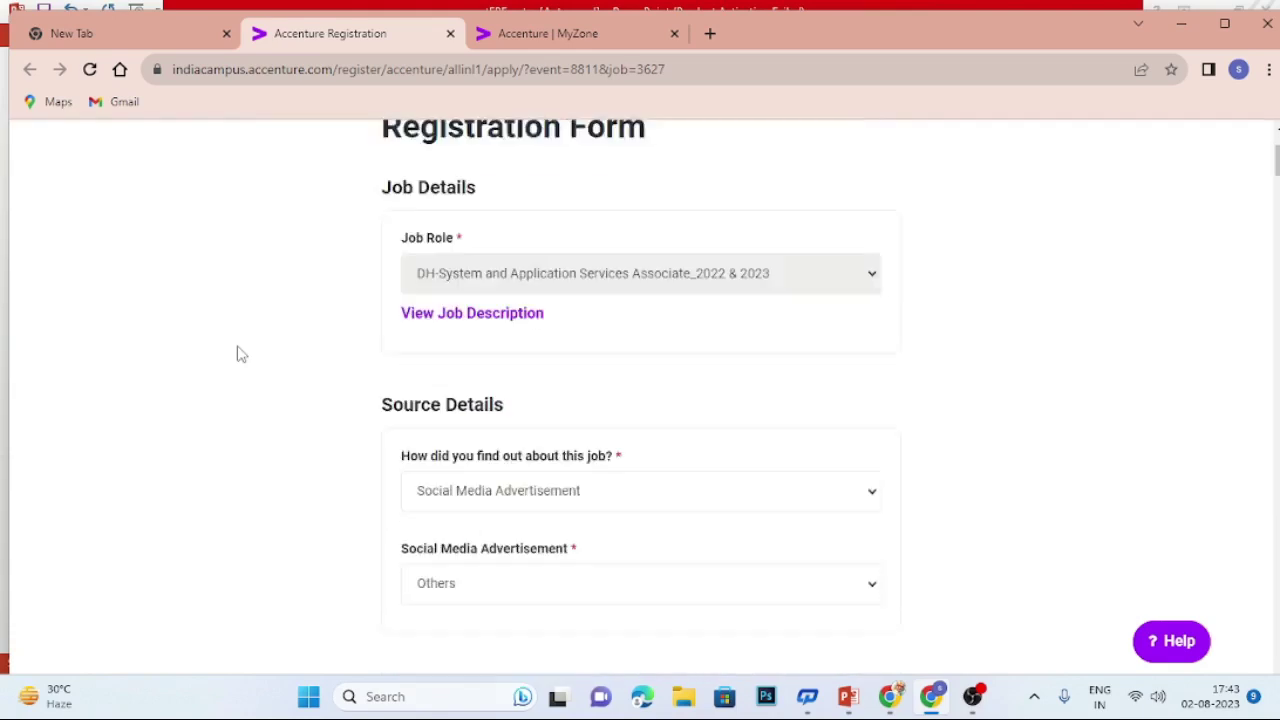
{"action": "scroll", "coordinate": [240, 354], "scroll_direction": "down", "scroll_amount": 20}
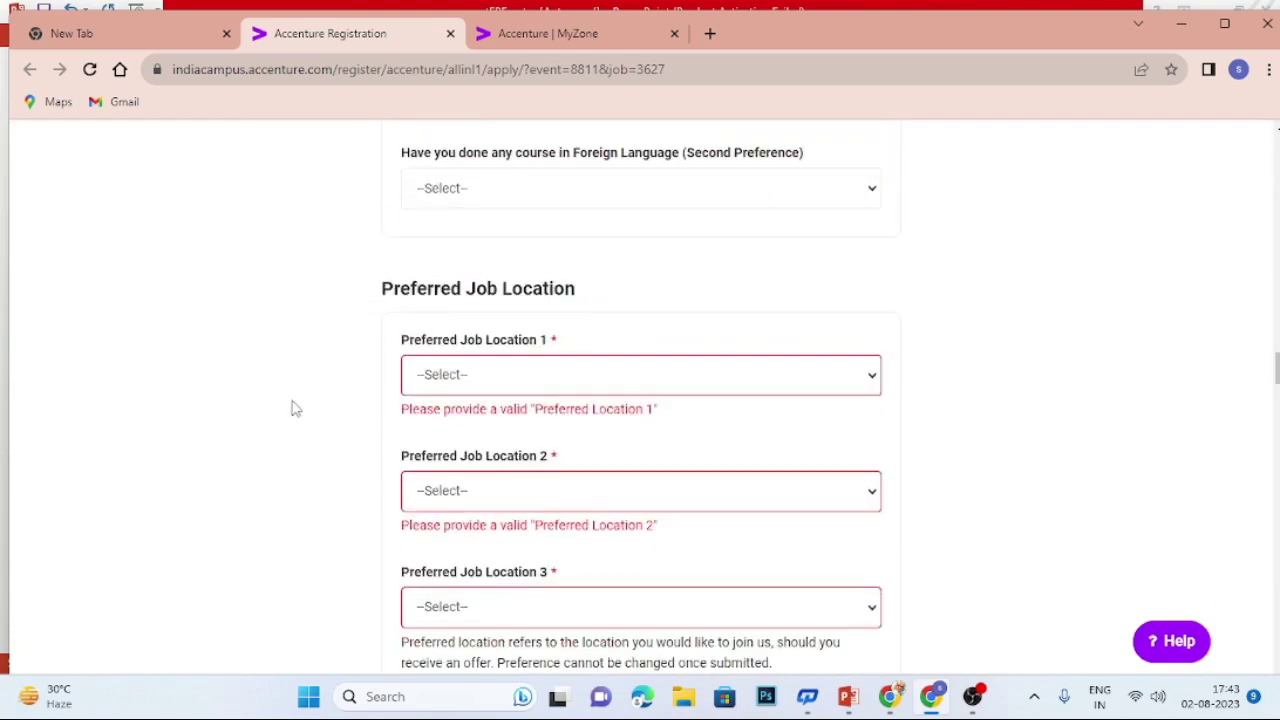
{"action": "scroll", "coordinate": [295, 405], "scroll_direction": "down", "scroll_amount": 20}
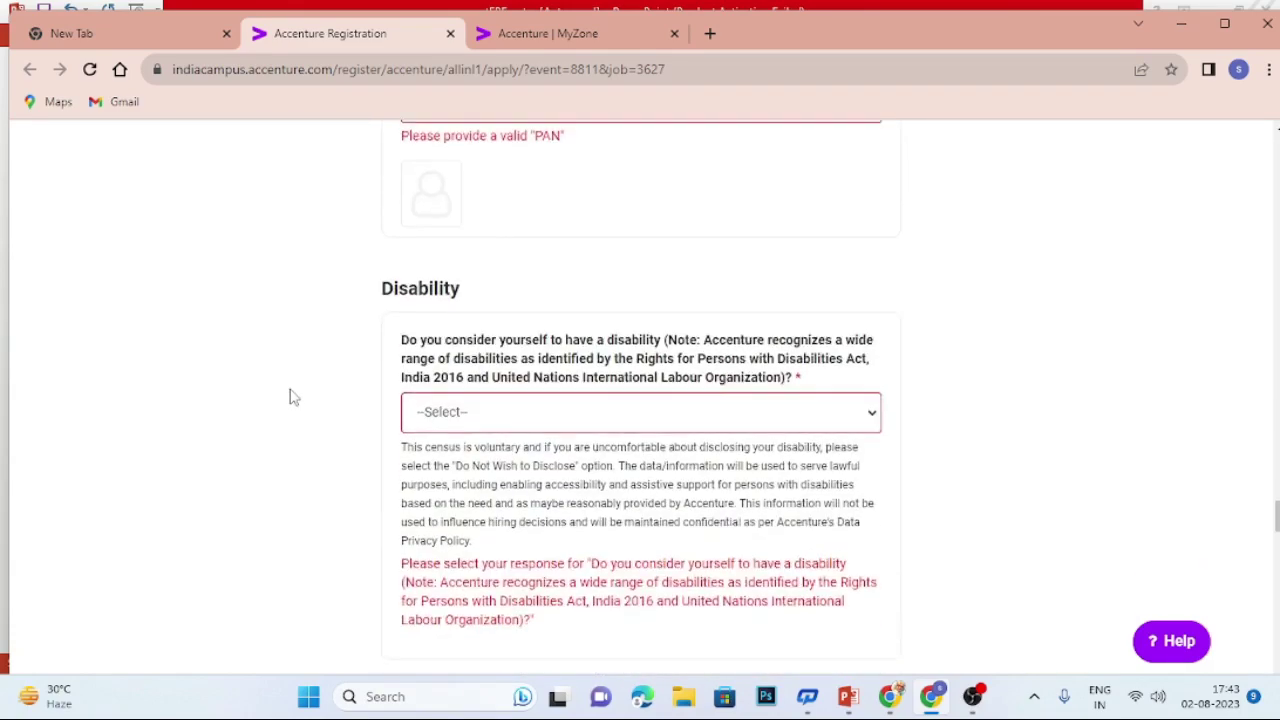
{"action": "scroll", "coordinate": [292, 392], "scroll_direction": "down", "scroll_amount": 20}
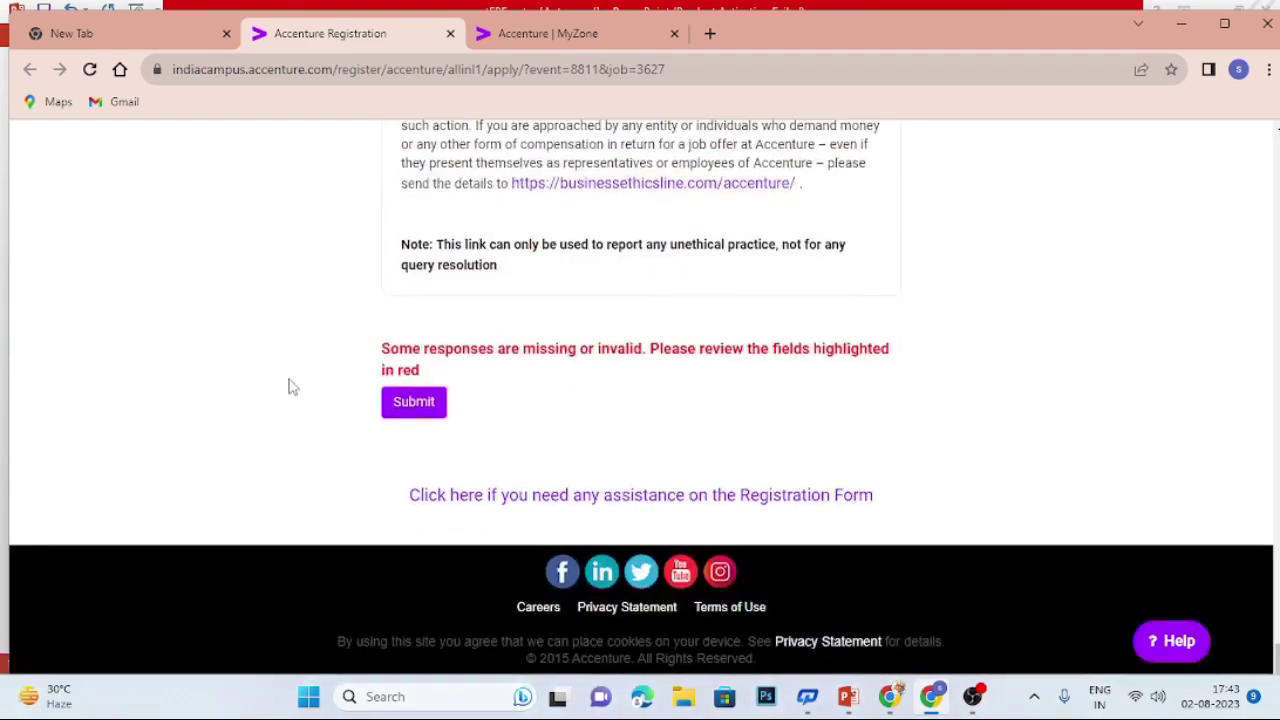